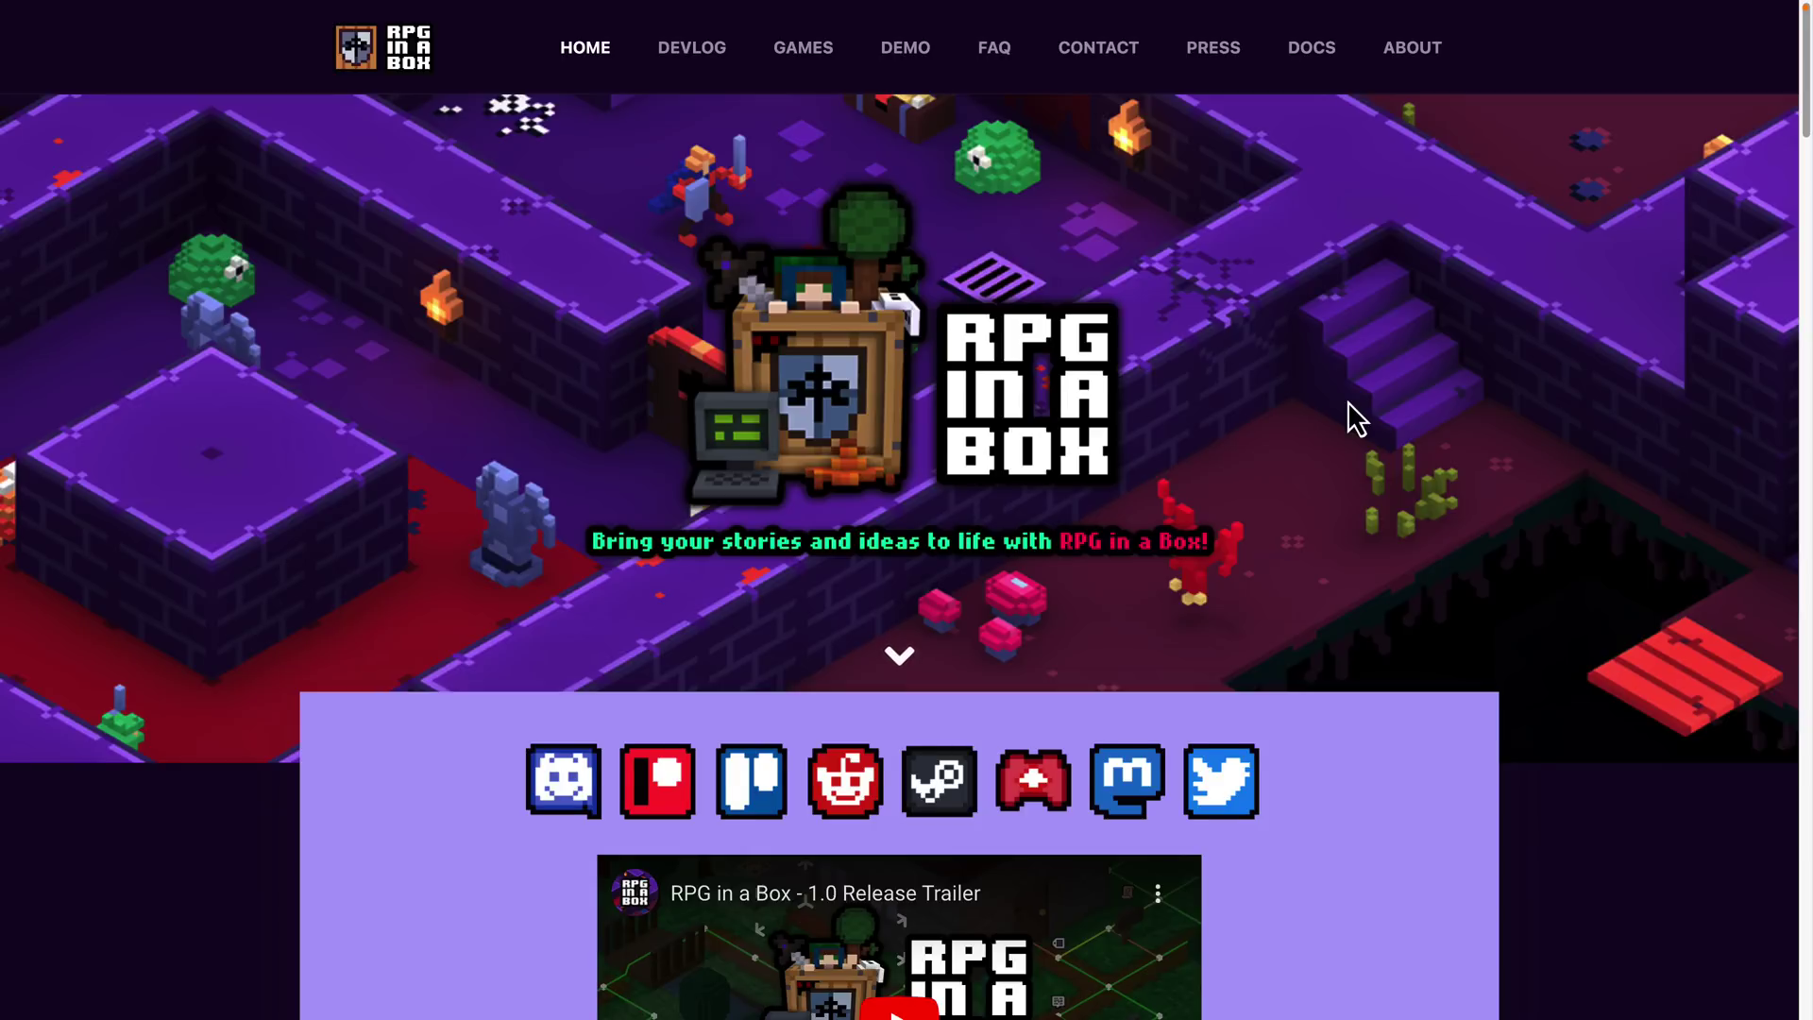
Scroll the home page's feature list to the footer and back to the itch.io and Steam Buy links
{"action": "scroll", "coordinate": [1348, 403], "scroll_direction": "down", "scroll_amount": 2}
{"action": "scroll", "coordinate": [1347, 401], "scroll_direction": "down", "scroll_amount": 5}
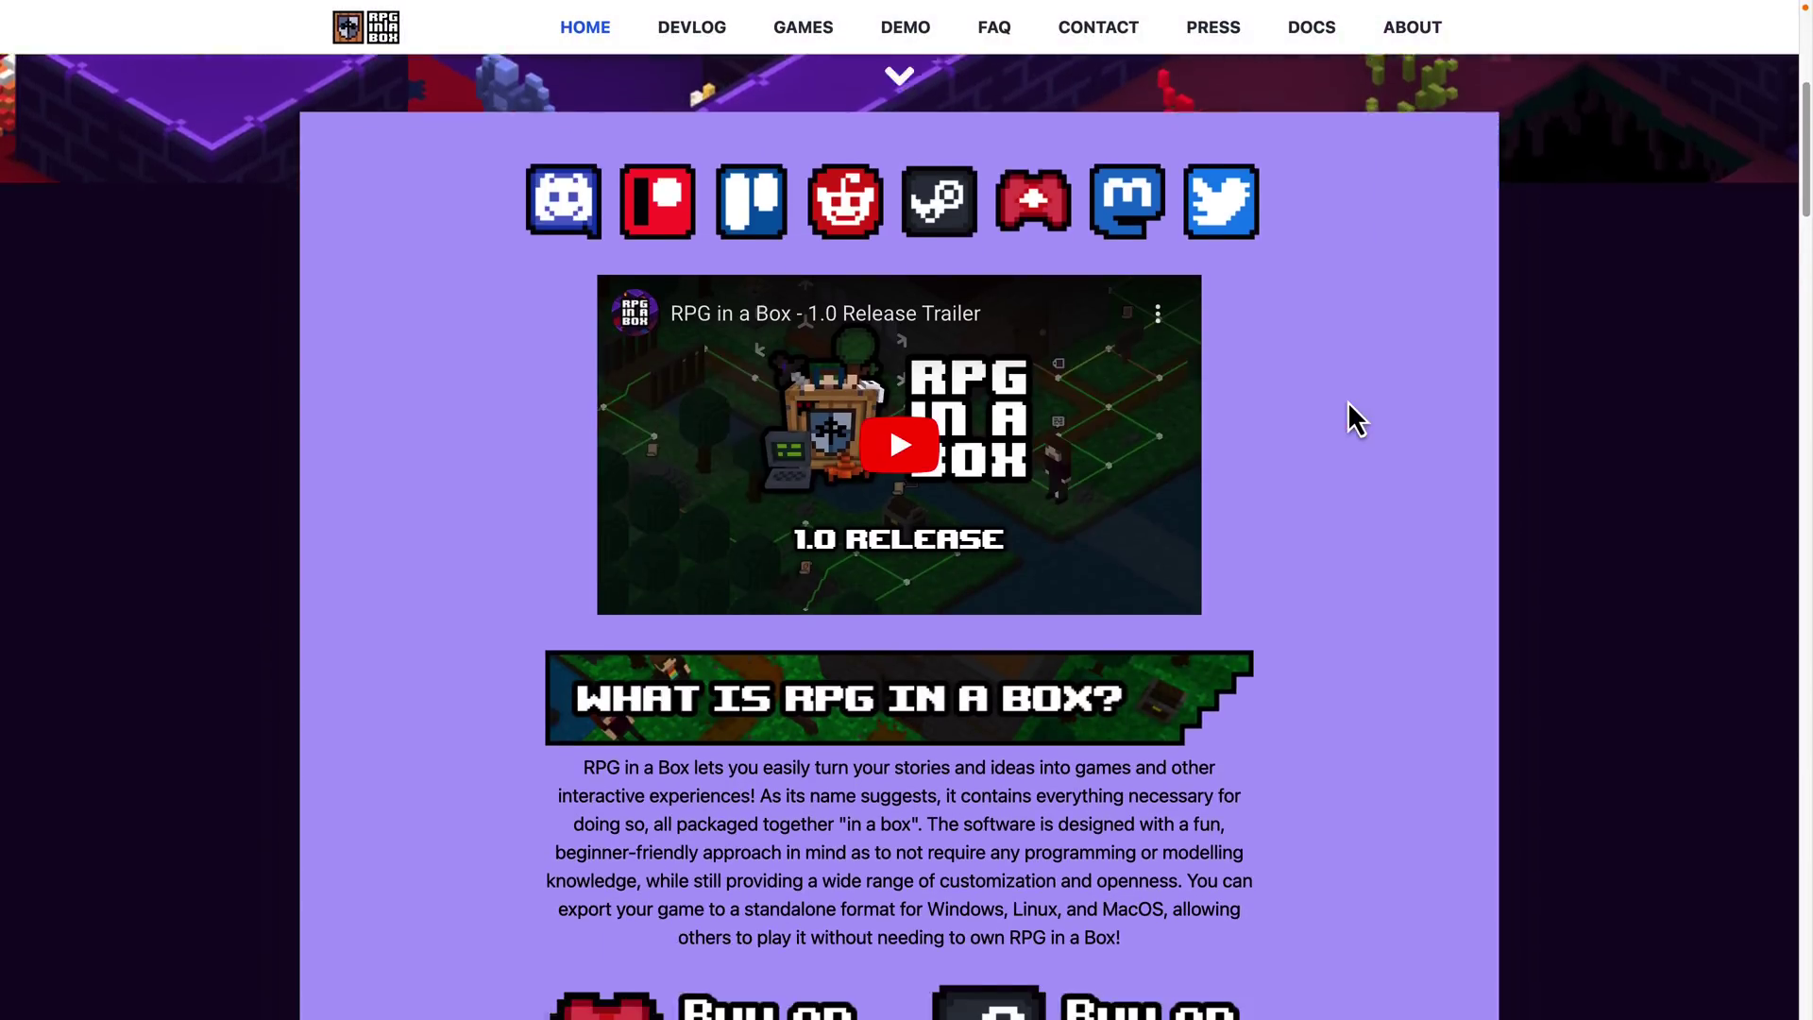
{"action": "scroll", "coordinate": [1348, 402], "scroll_direction": "down", "scroll_amount": 1}
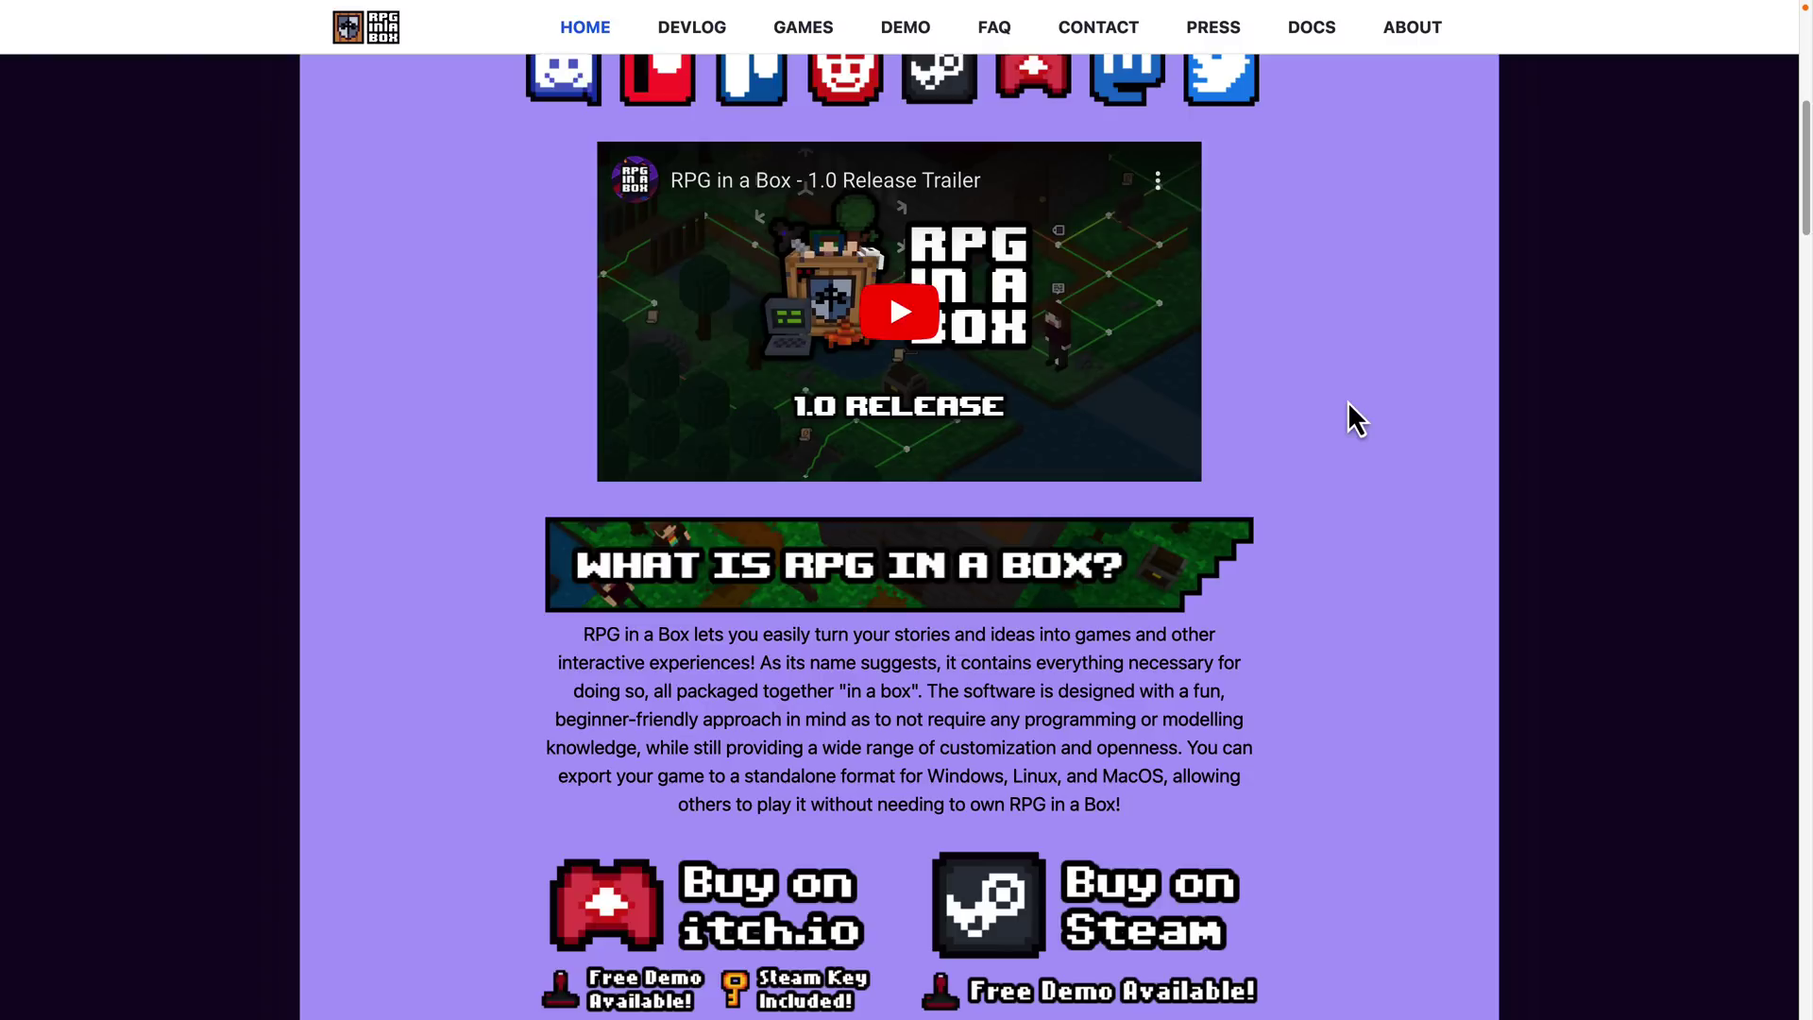
{"action": "scroll", "coordinate": [1348, 406], "scroll_direction": "down", "scroll_amount": 4}
{"action": "scroll", "coordinate": [1349, 405], "scroll_direction": "down", "scroll_amount": 5}
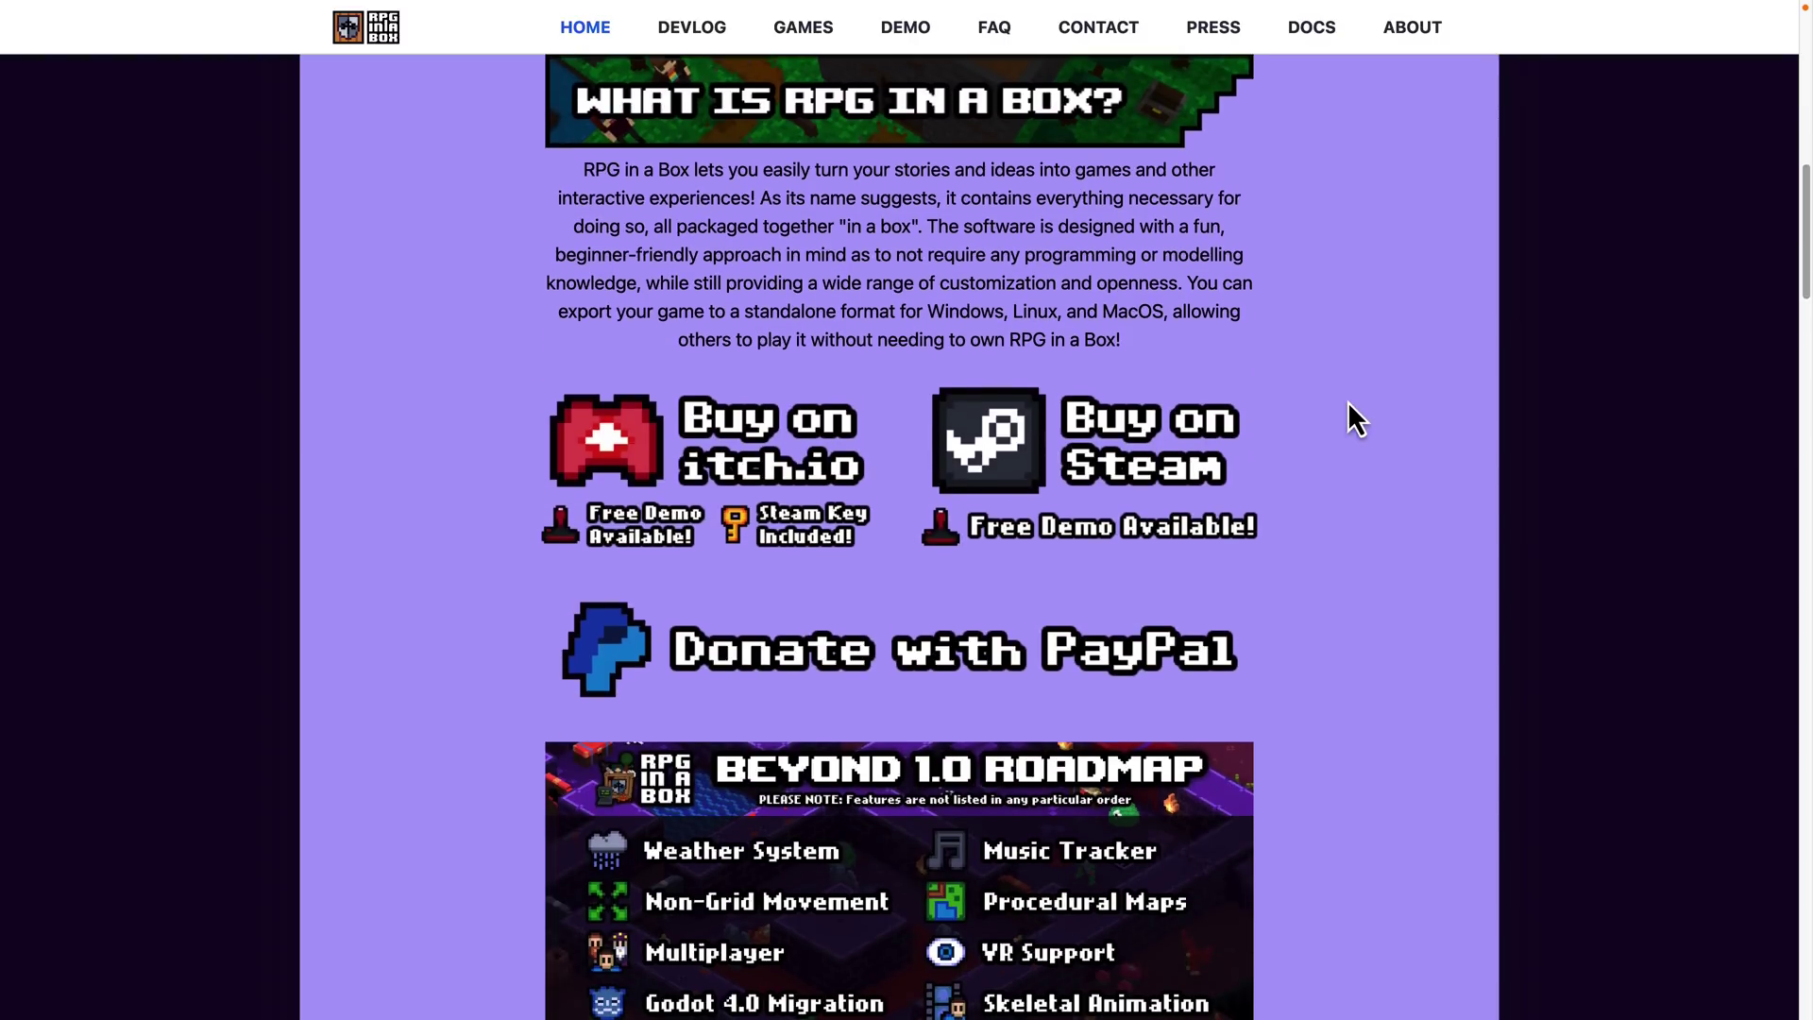
{"action": "scroll", "coordinate": [1349, 404], "scroll_direction": "down", "scroll_amount": 2}
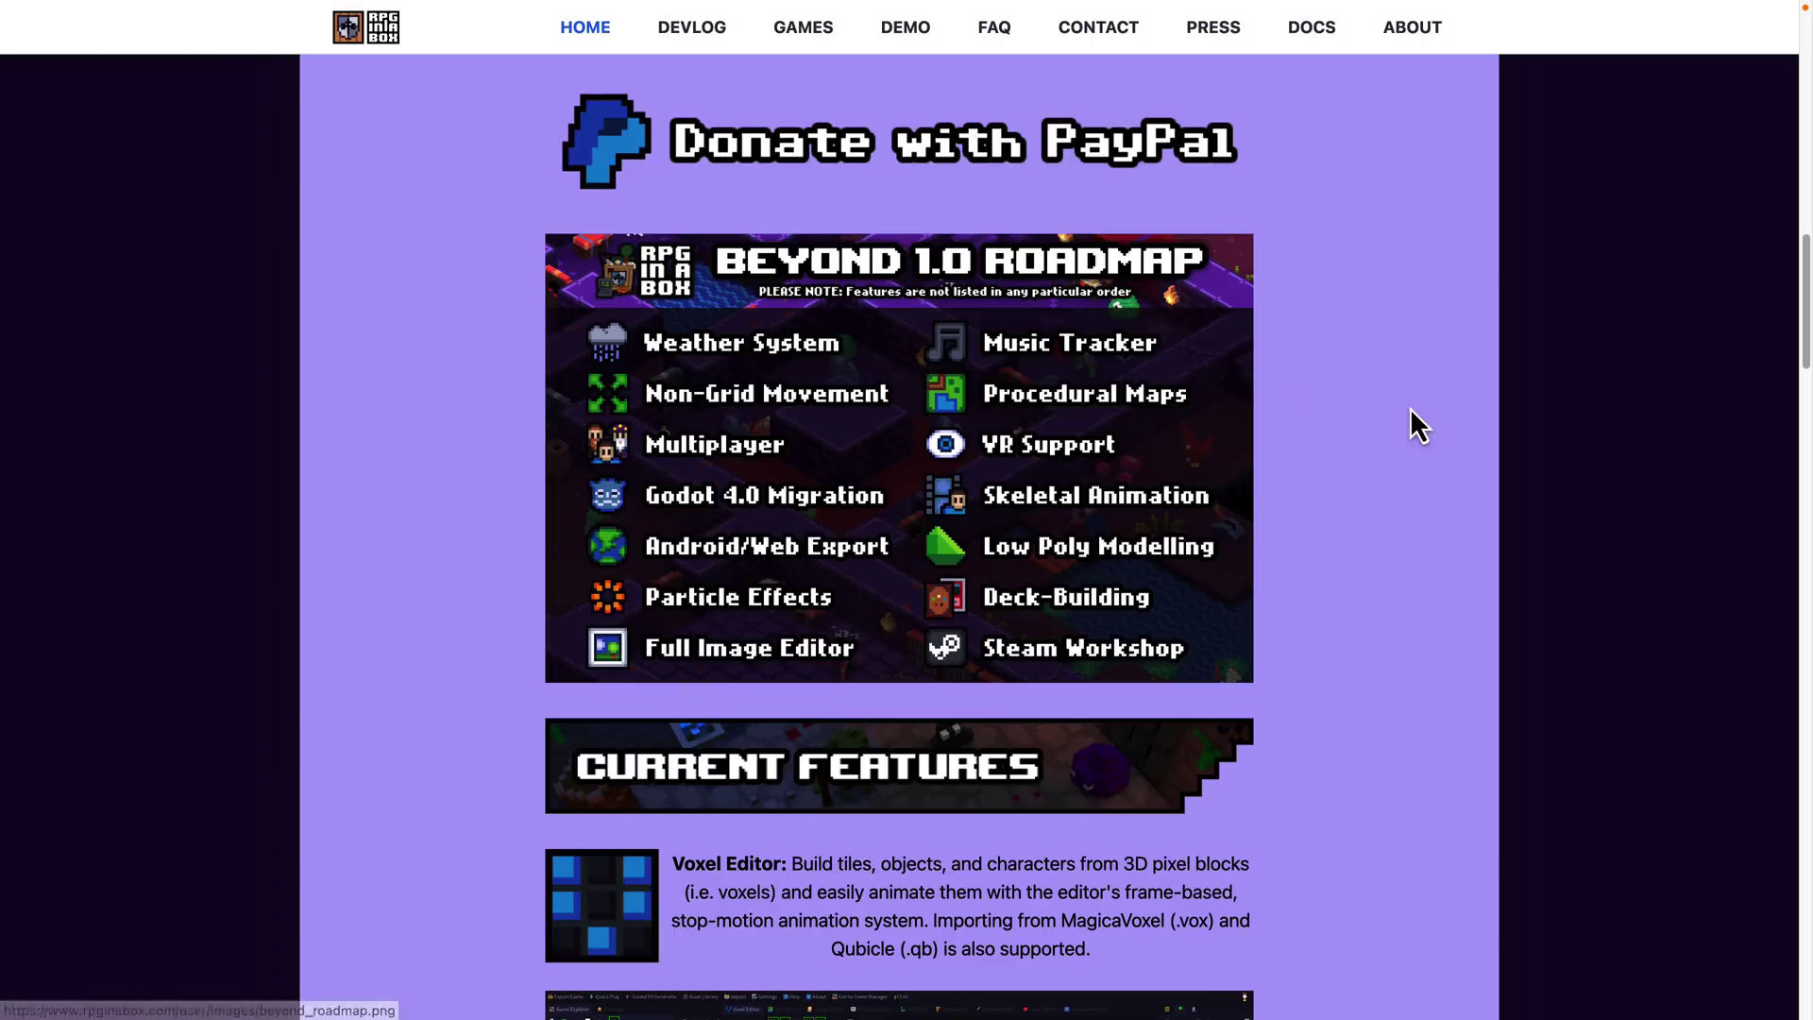
{"action": "scroll", "coordinate": [1417, 421], "scroll_direction": "down", "scroll_amount": 6}
{"action": "scroll", "coordinate": [1419, 408], "scroll_direction": "down", "scroll_amount": 10}
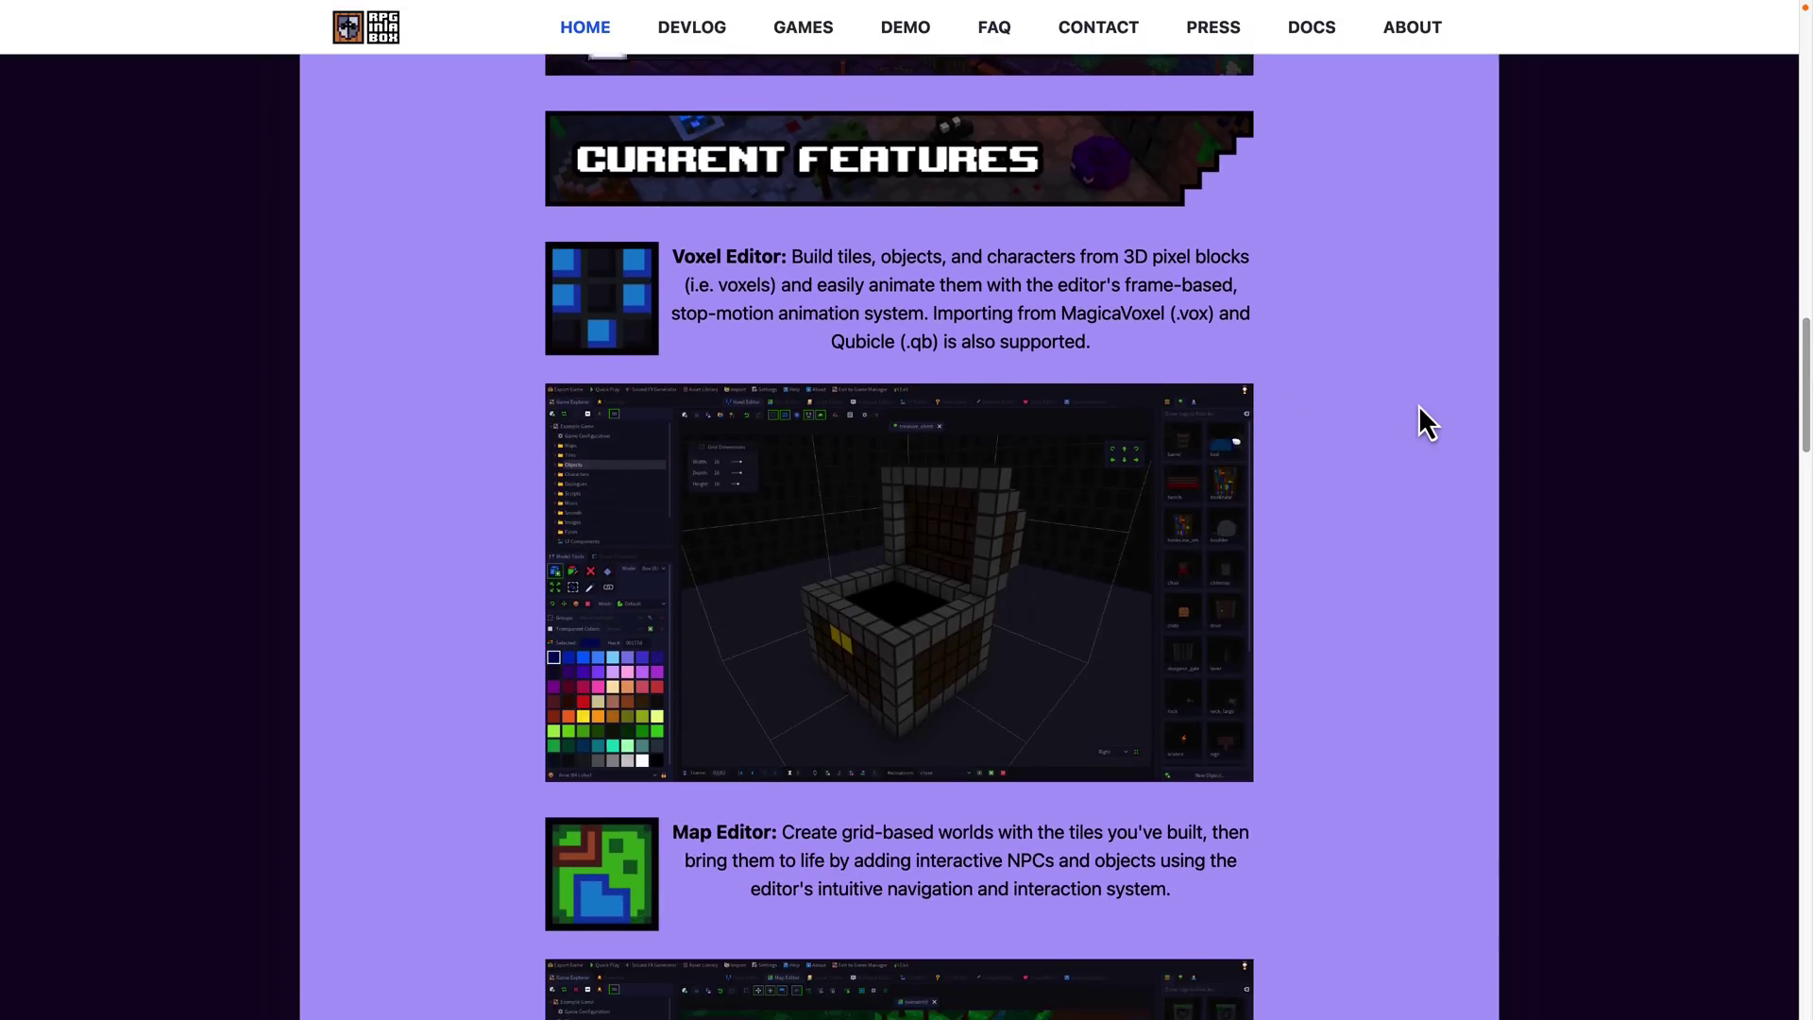
{"action": "scroll", "coordinate": [1420, 406], "scroll_direction": "down", "scroll_amount": 8}
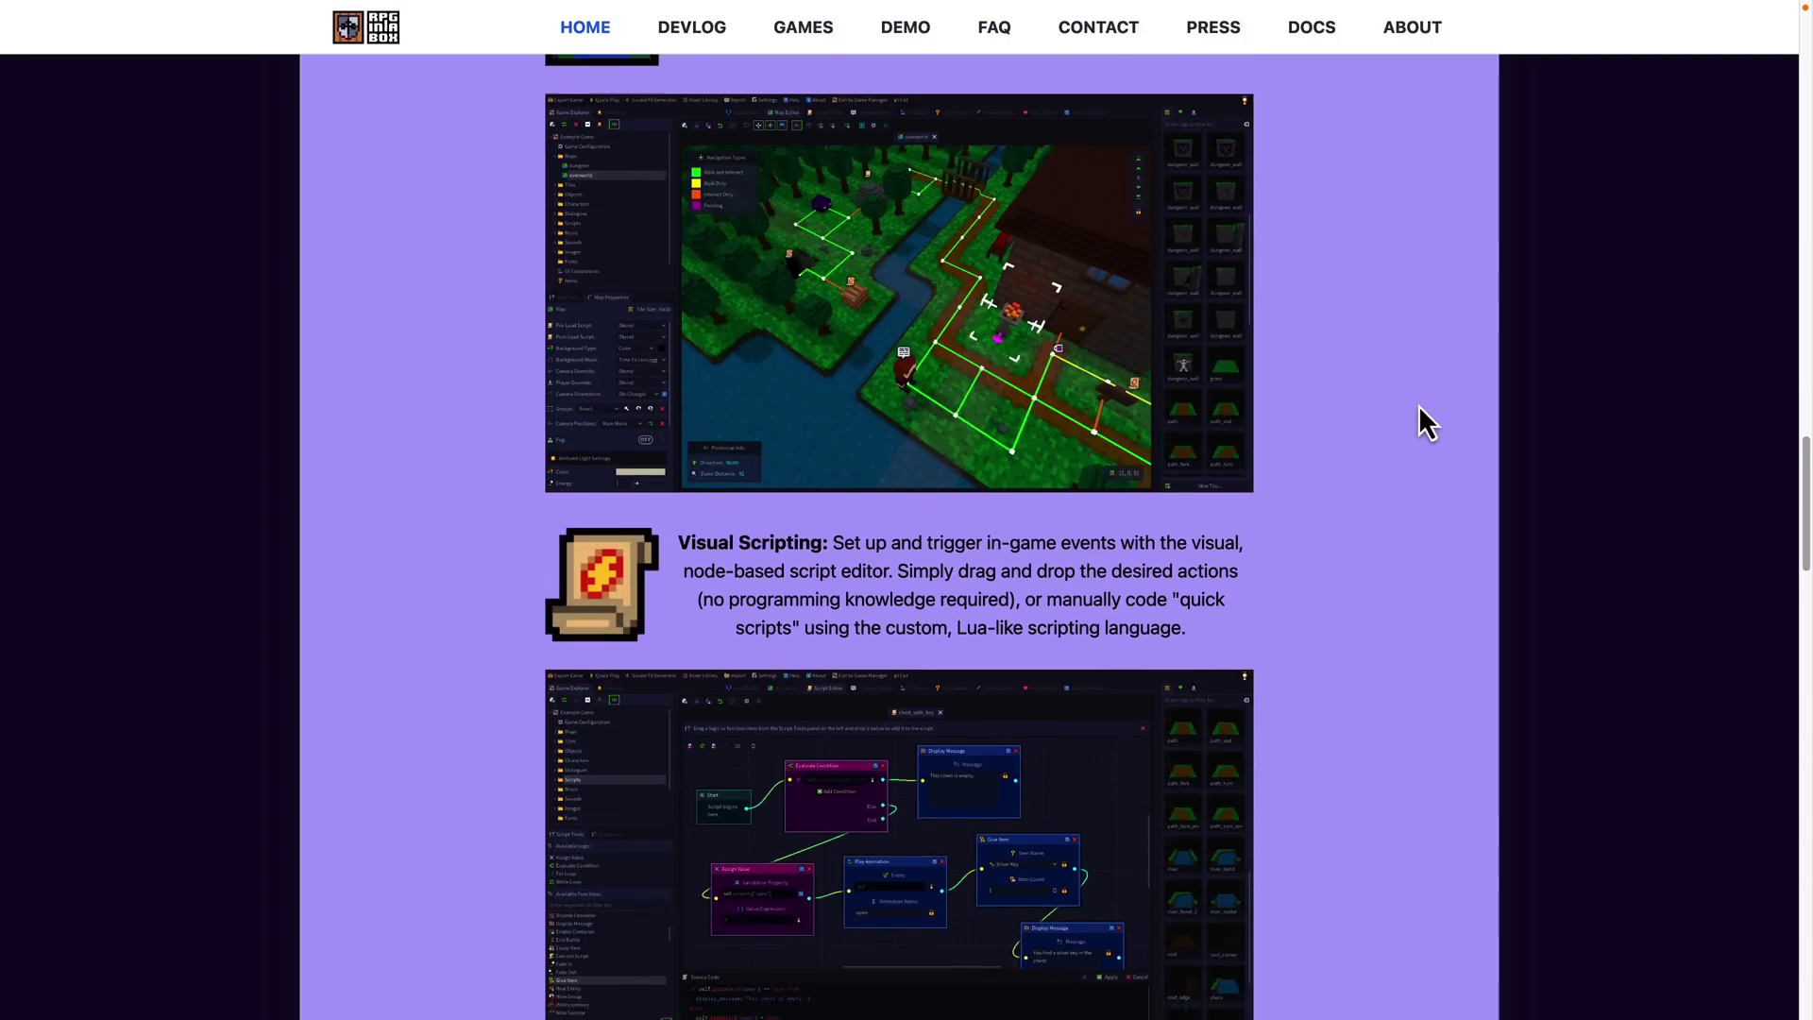
{"action": "scroll", "coordinate": [1420, 408], "scroll_direction": "down", "scroll_amount": 18}
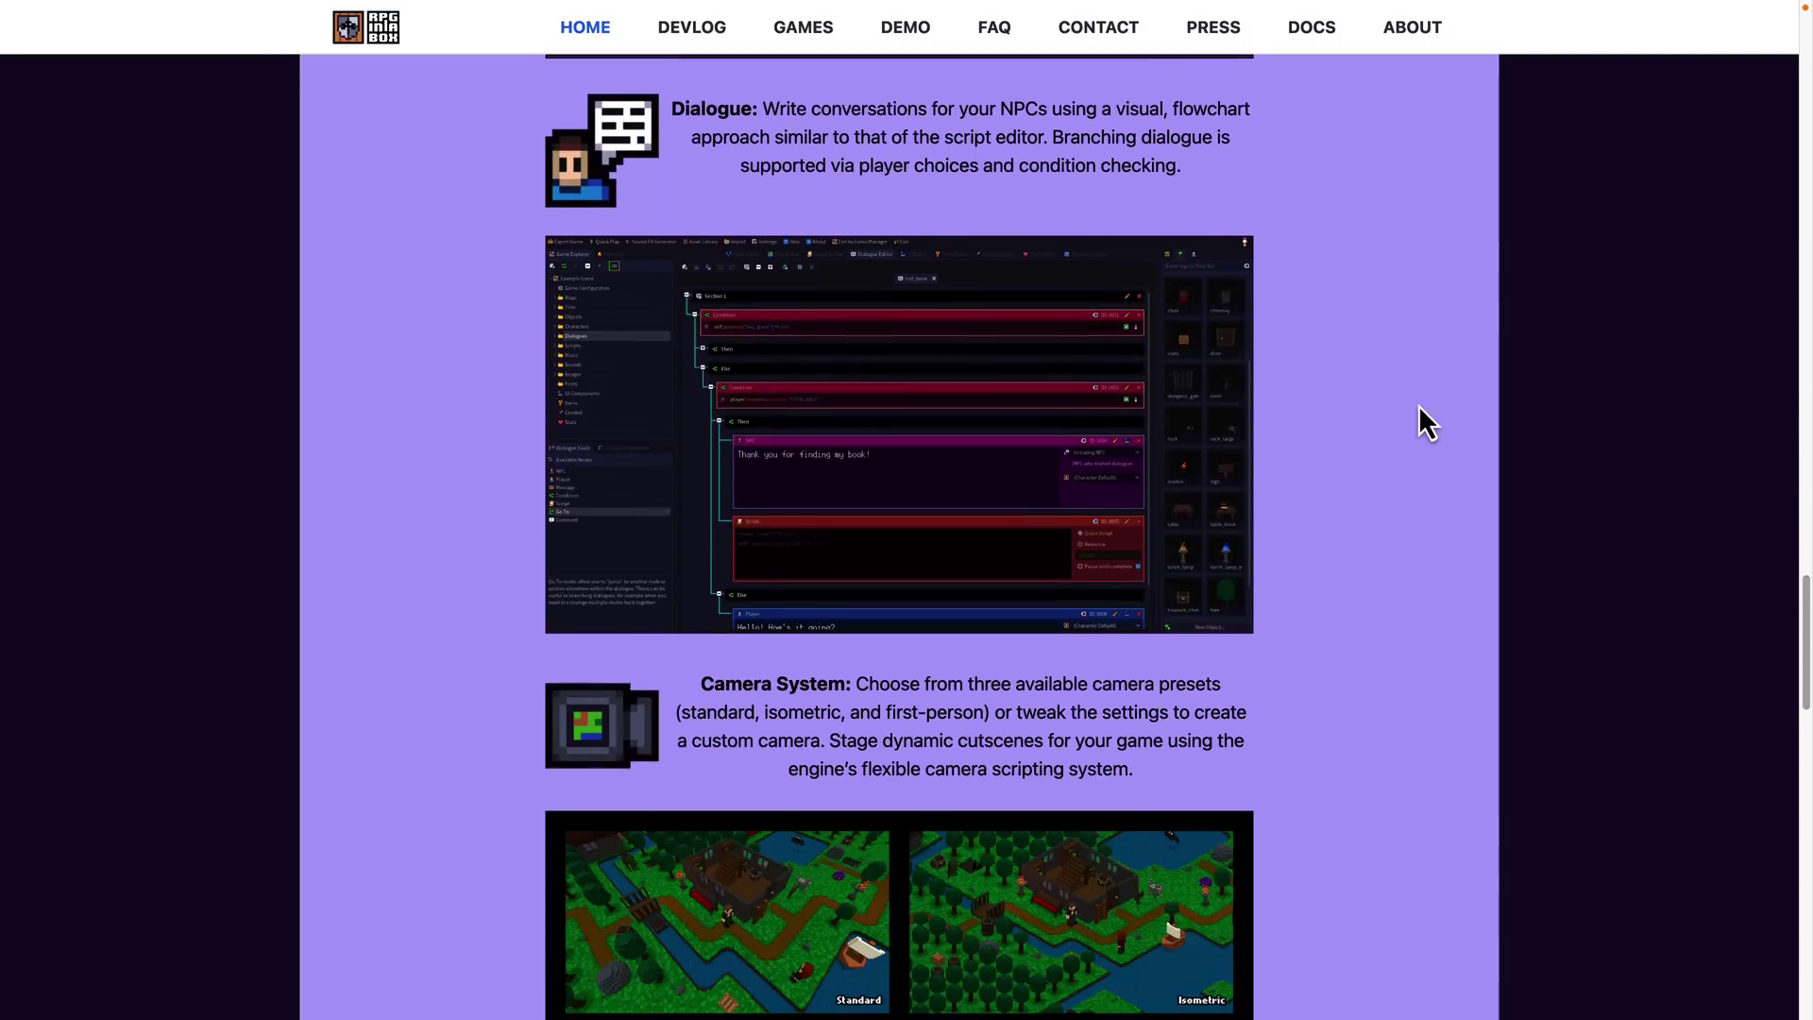
{"action": "scroll", "coordinate": [1419, 408], "scroll_direction": "down", "scroll_amount": 10}
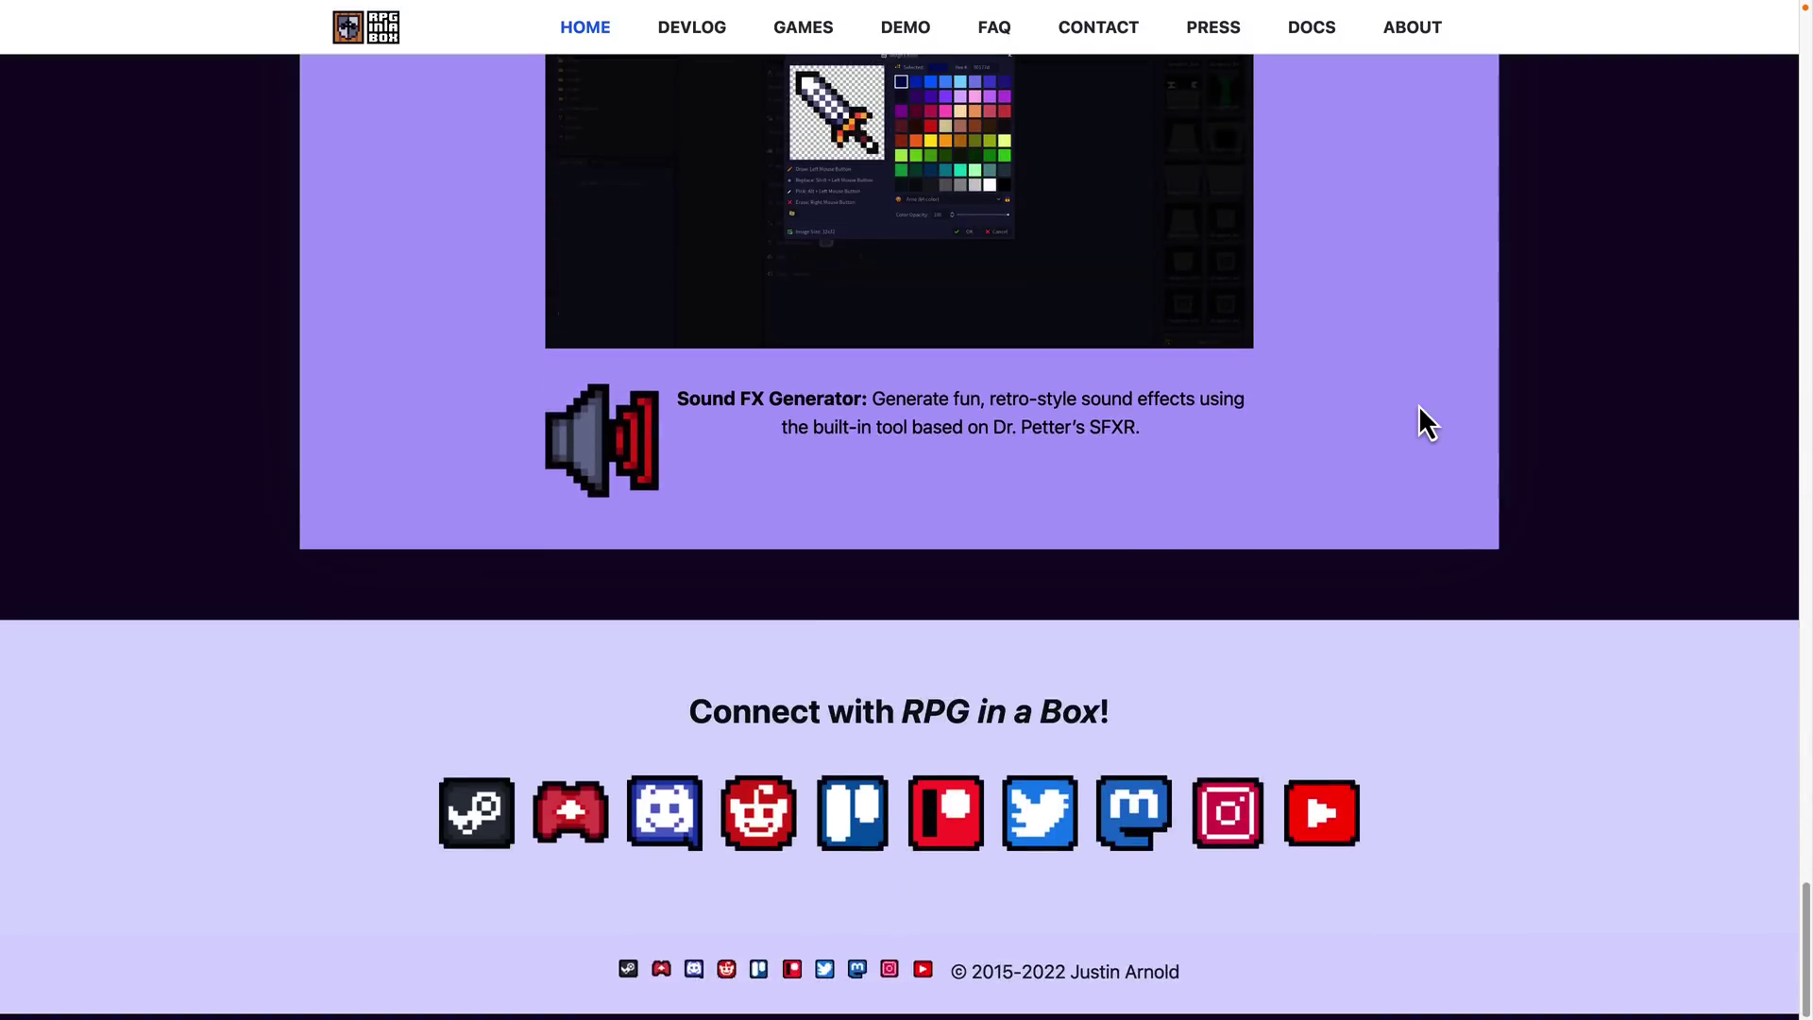
{"action": "scroll", "coordinate": [1419, 408], "scroll_direction": "up", "scroll_amount": 20}
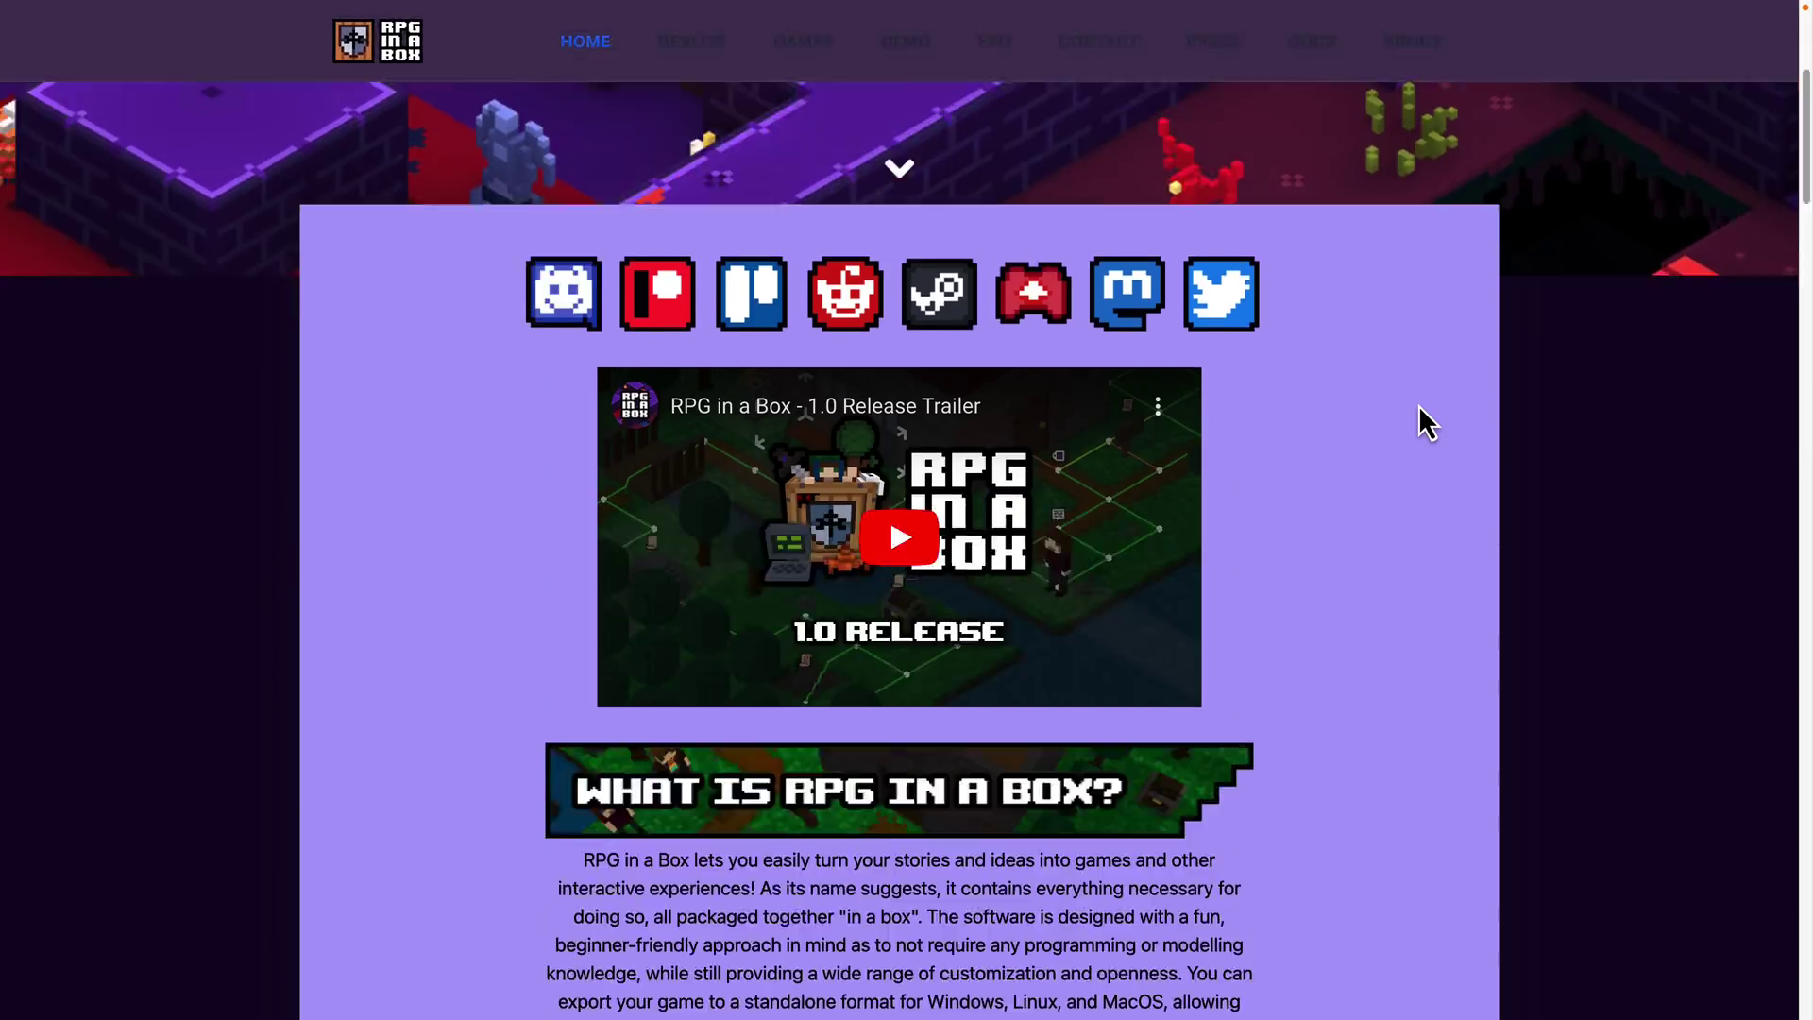
{"action": "scroll", "coordinate": [1418, 404], "scroll_direction": "down", "scroll_amount": 8}
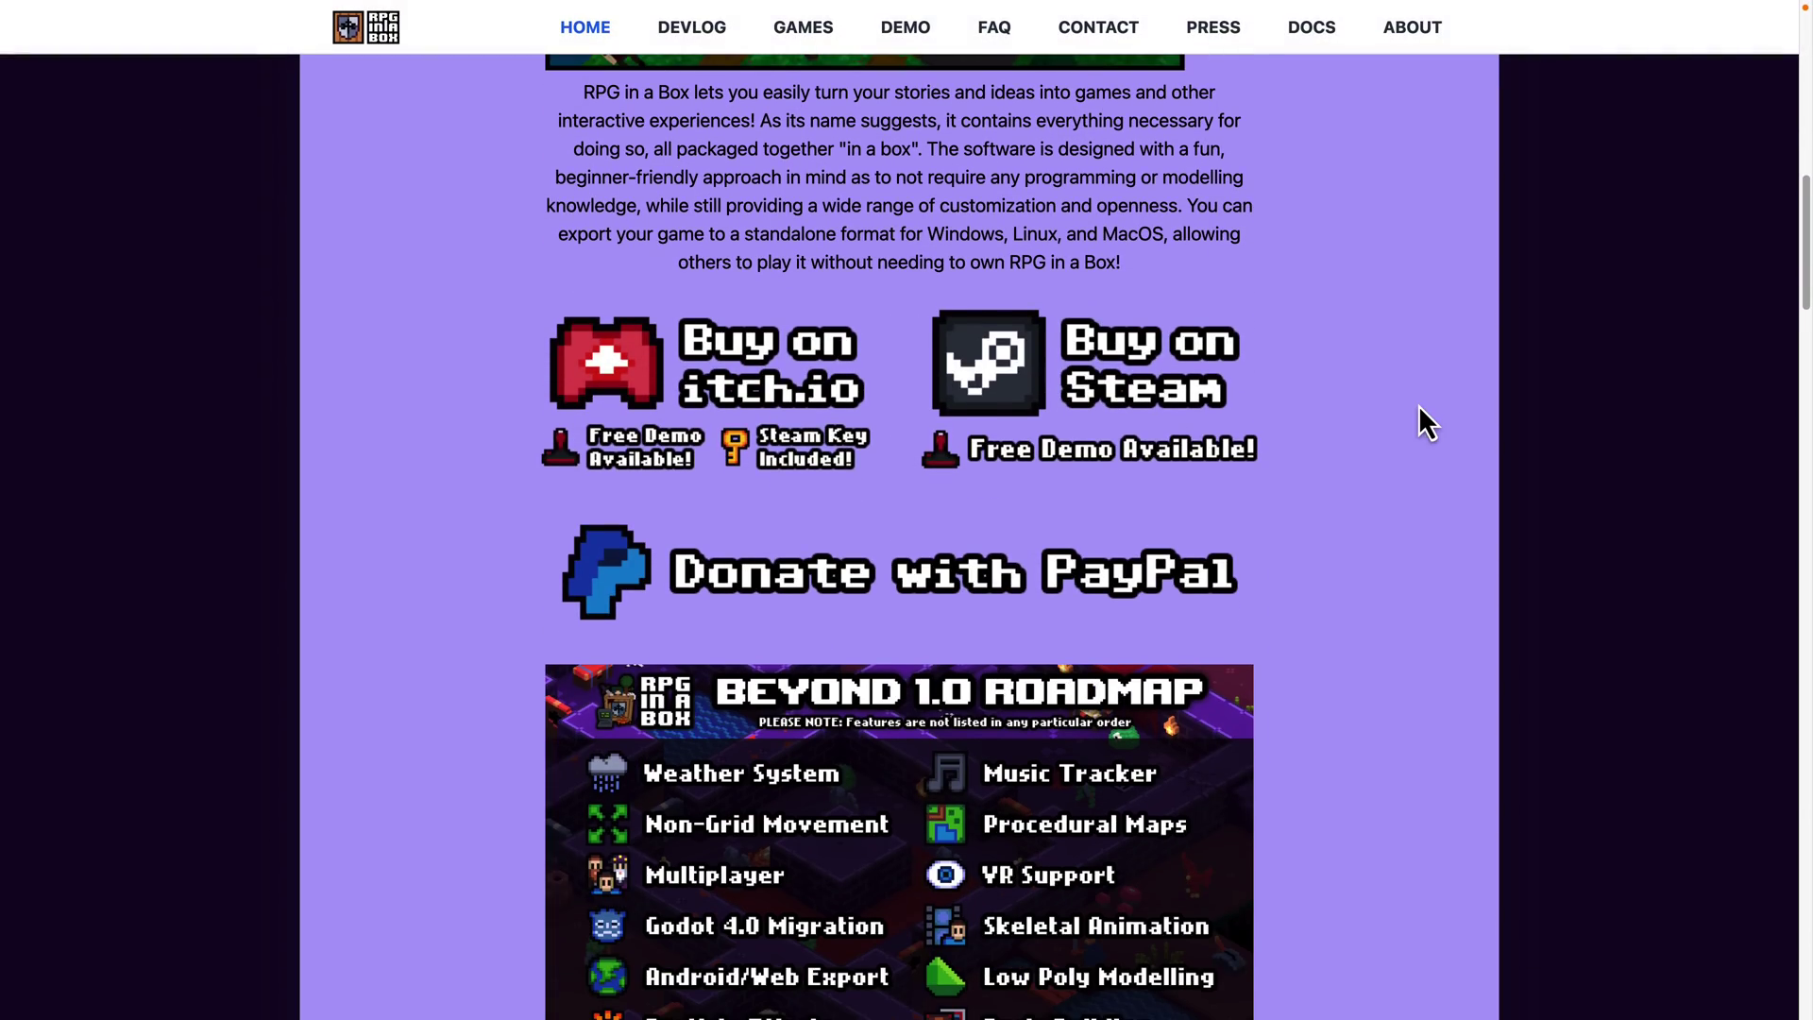
Open RPG in a Box's Steam store page, priced CDN$ 33.99, and scroll through it
{"action": "left_click", "coordinate": [1091, 352]}
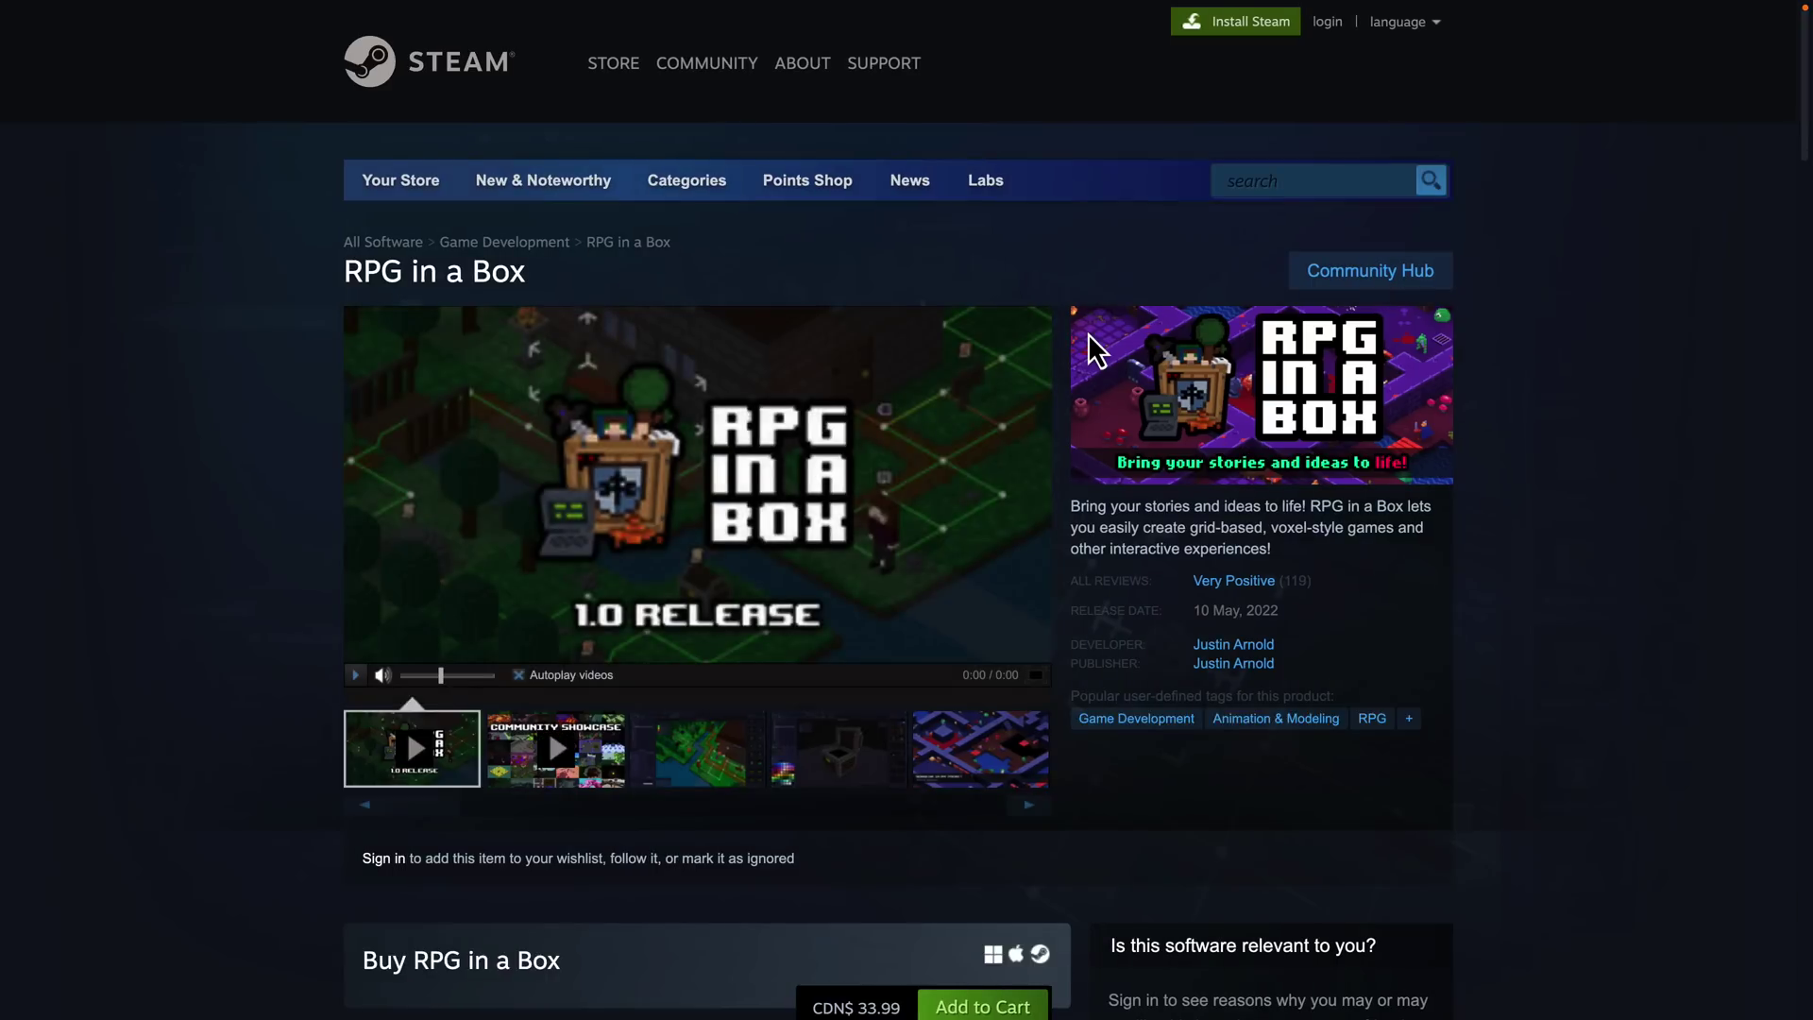
{"action": "scroll", "coordinate": [1086, 340], "scroll_direction": "down", "scroll_amount": 5}
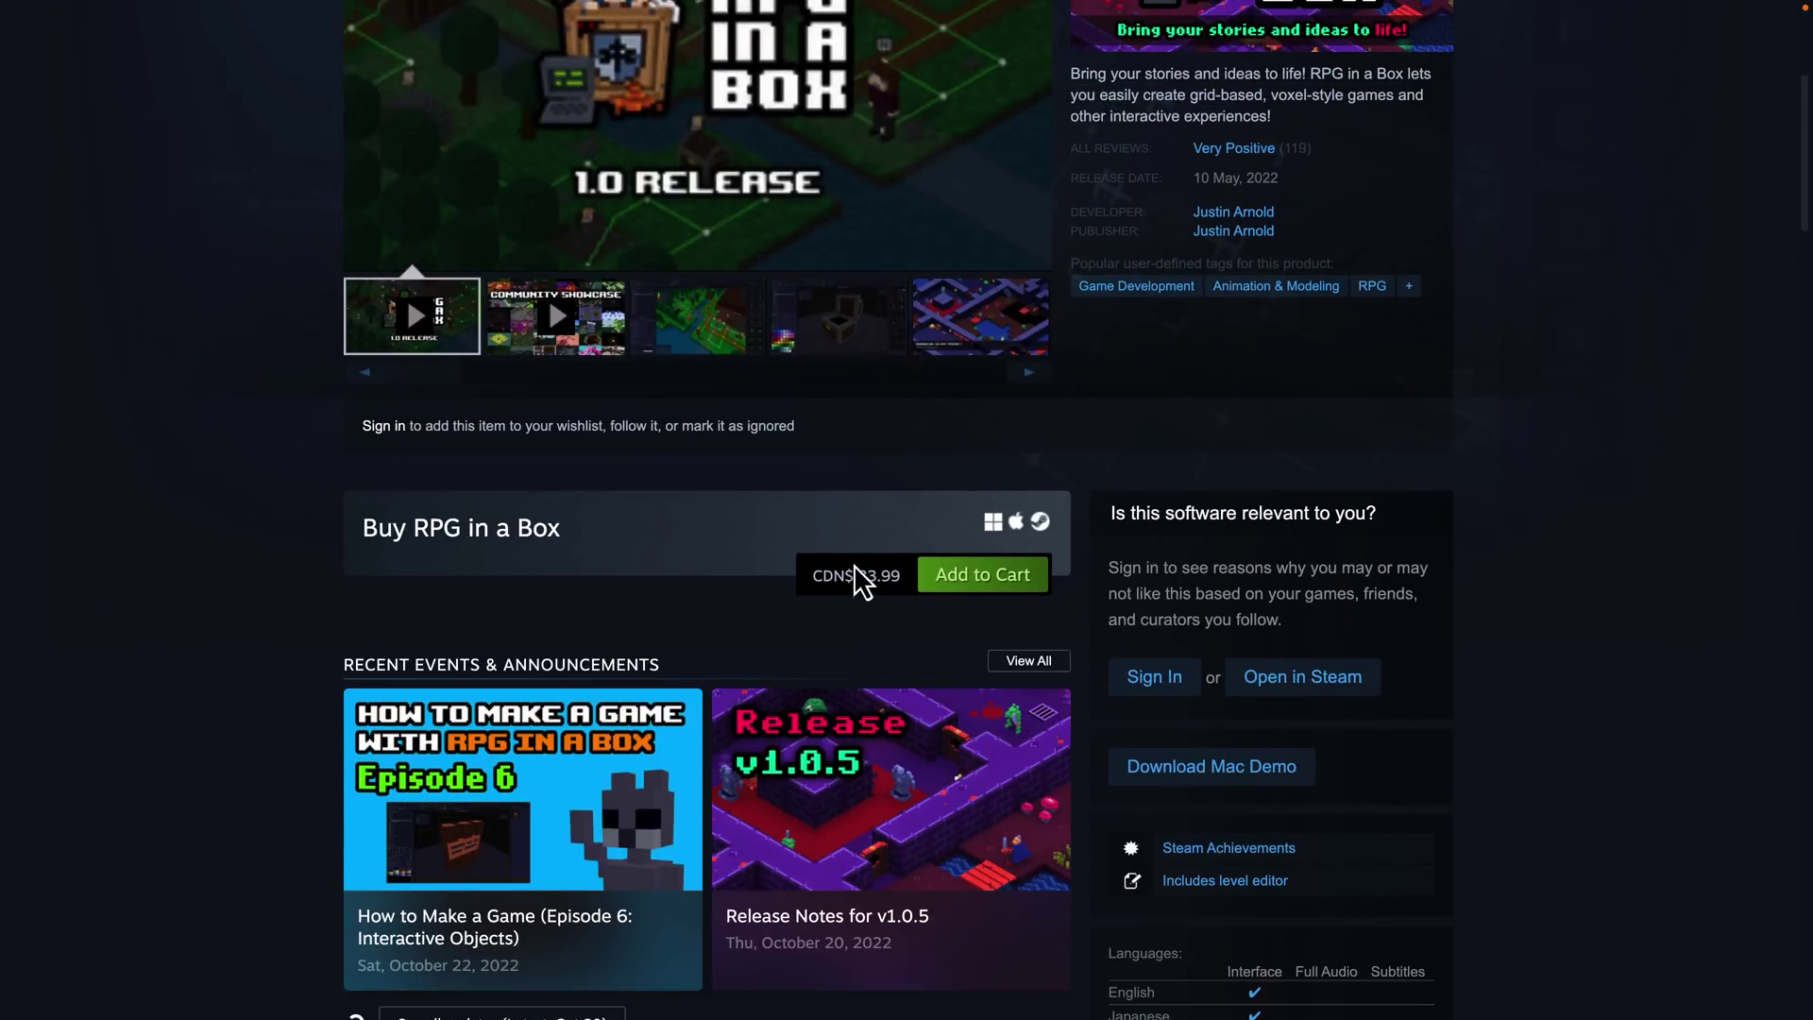
{"action": "scroll", "coordinate": [855, 576], "scroll_direction": "up", "scroll_amount": 3}
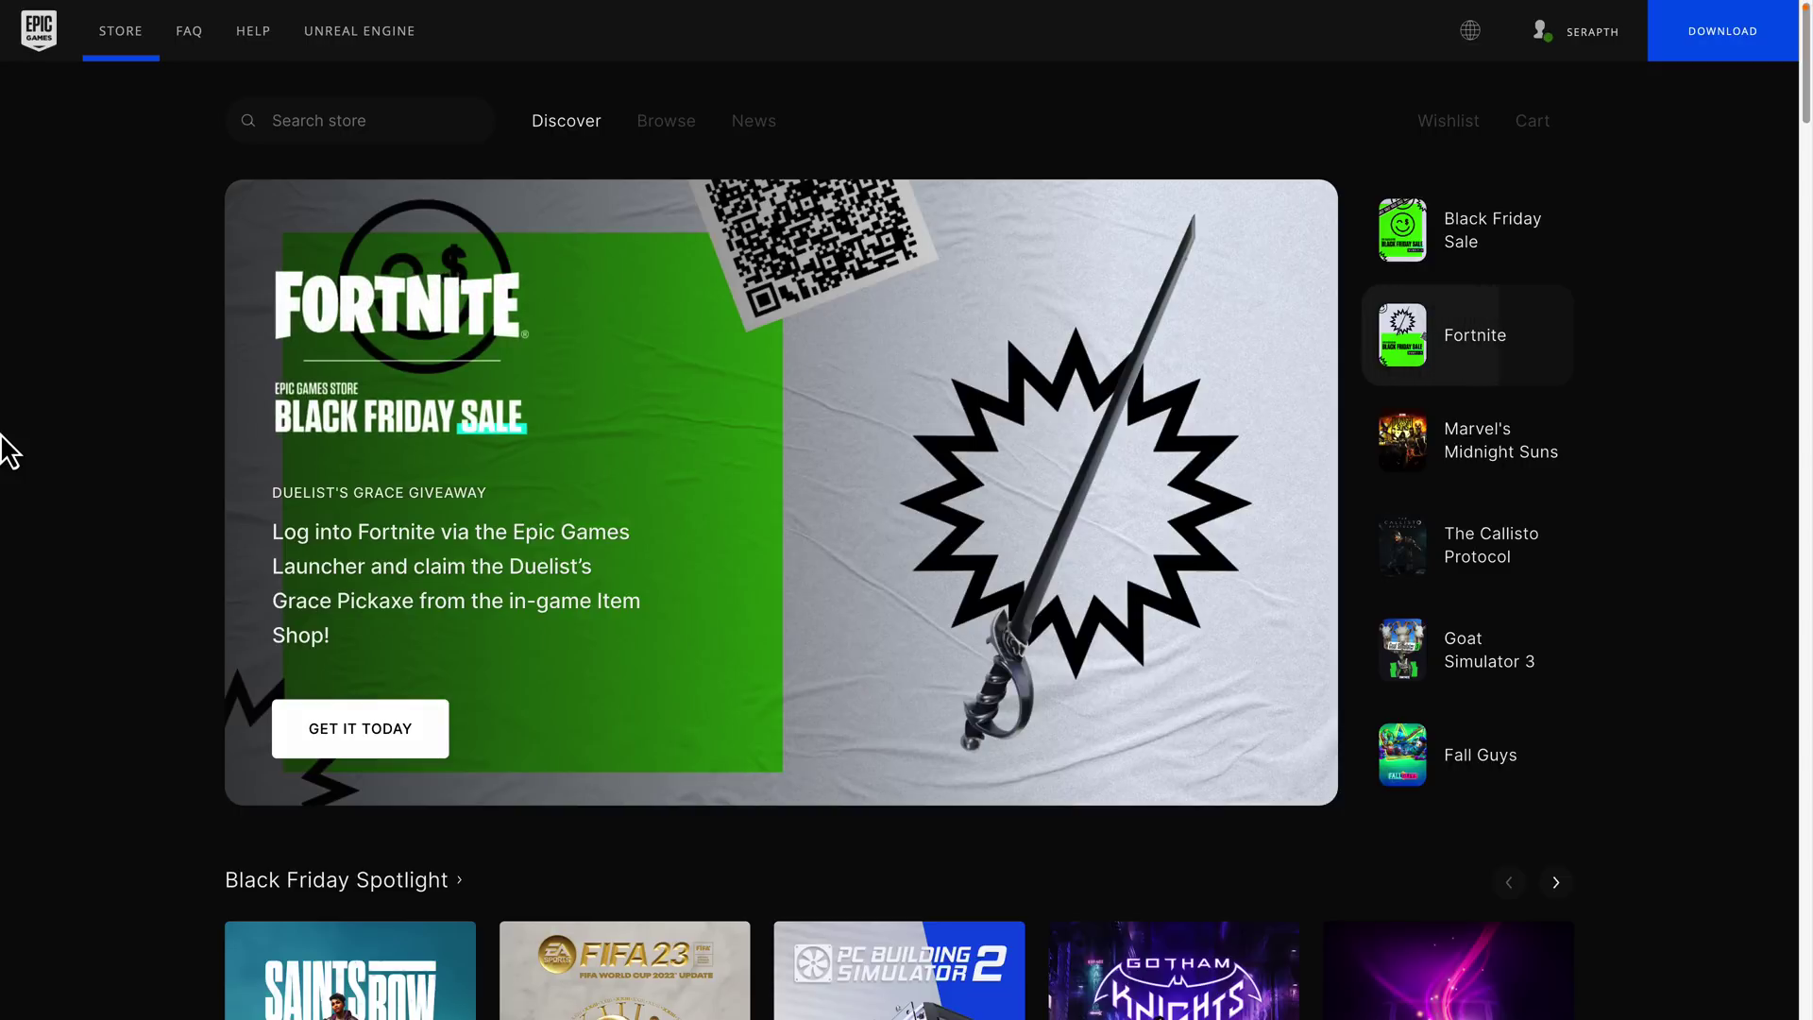
Scroll to Free Games, where RPG in a Box is listed free Dec 01 – Dec 08
{"action": "scroll", "coordinate": [10, 451], "scroll_direction": "down", "scroll_amount": 10}
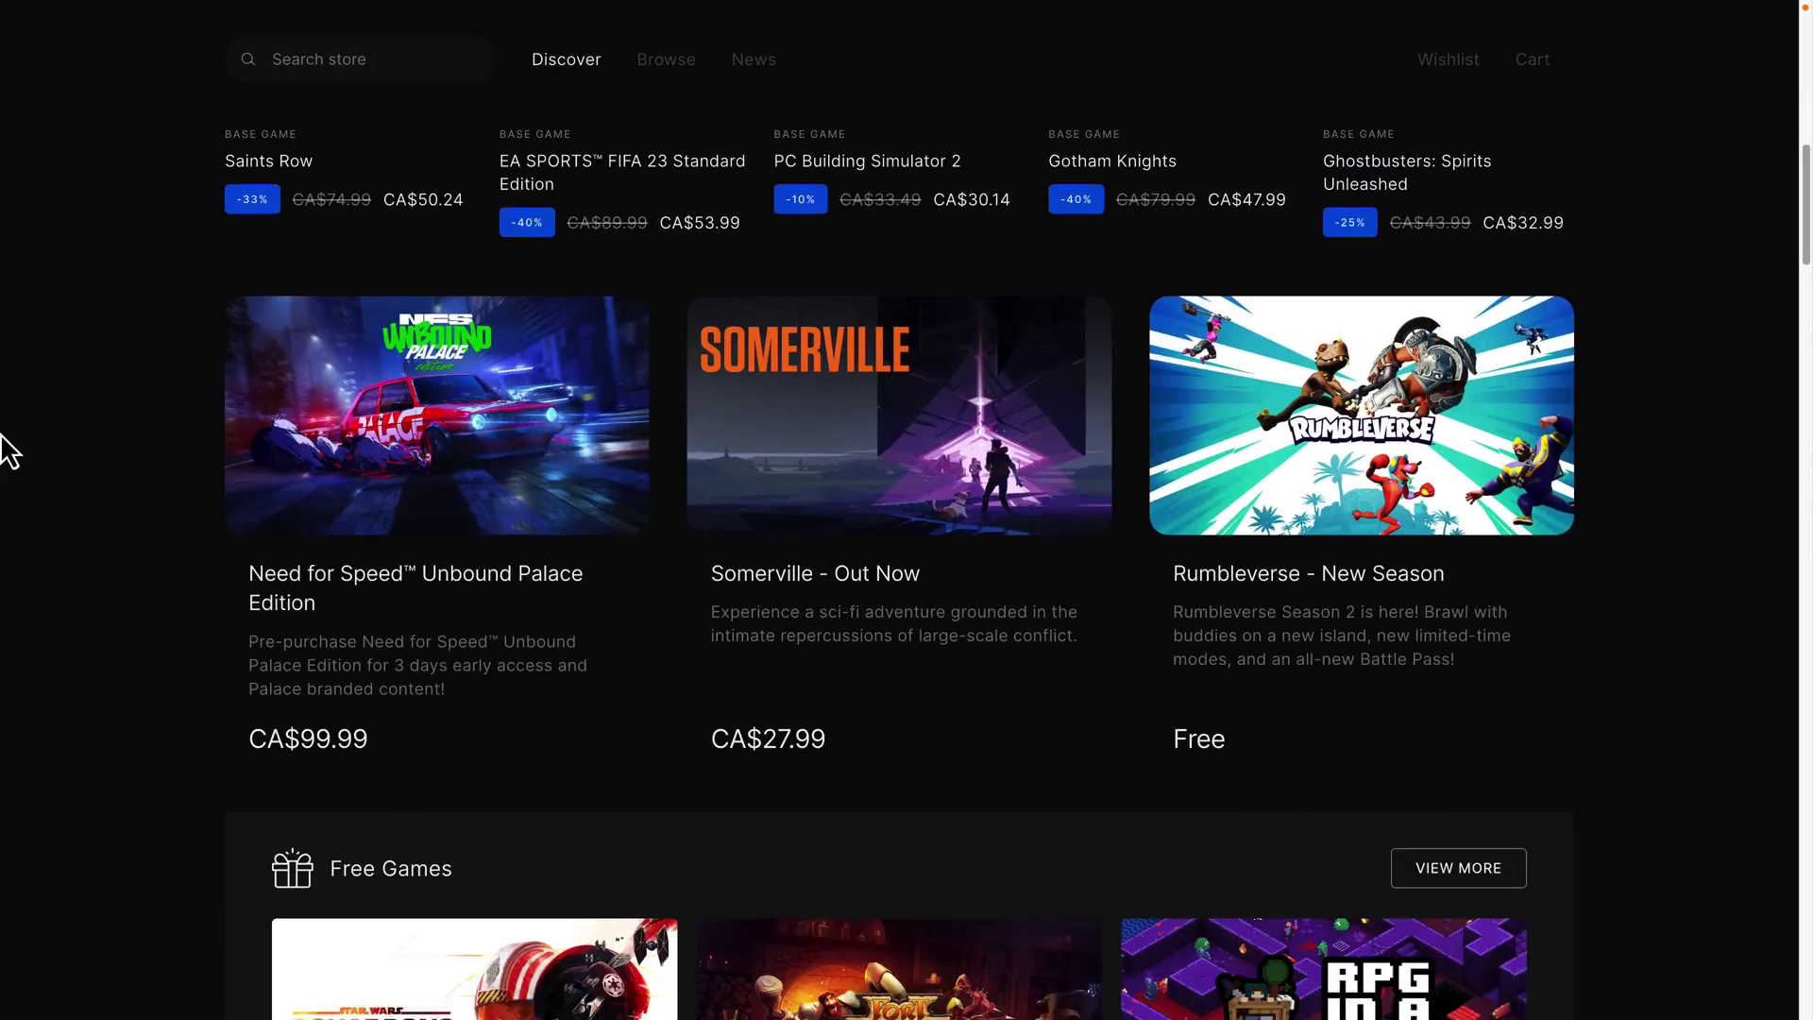
{"action": "scroll", "coordinate": [11, 447], "scroll_direction": "down", "scroll_amount": 8}
{"action": "scroll", "coordinate": [347, 485], "scroll_direction": "up", "scroll_amount": 3}
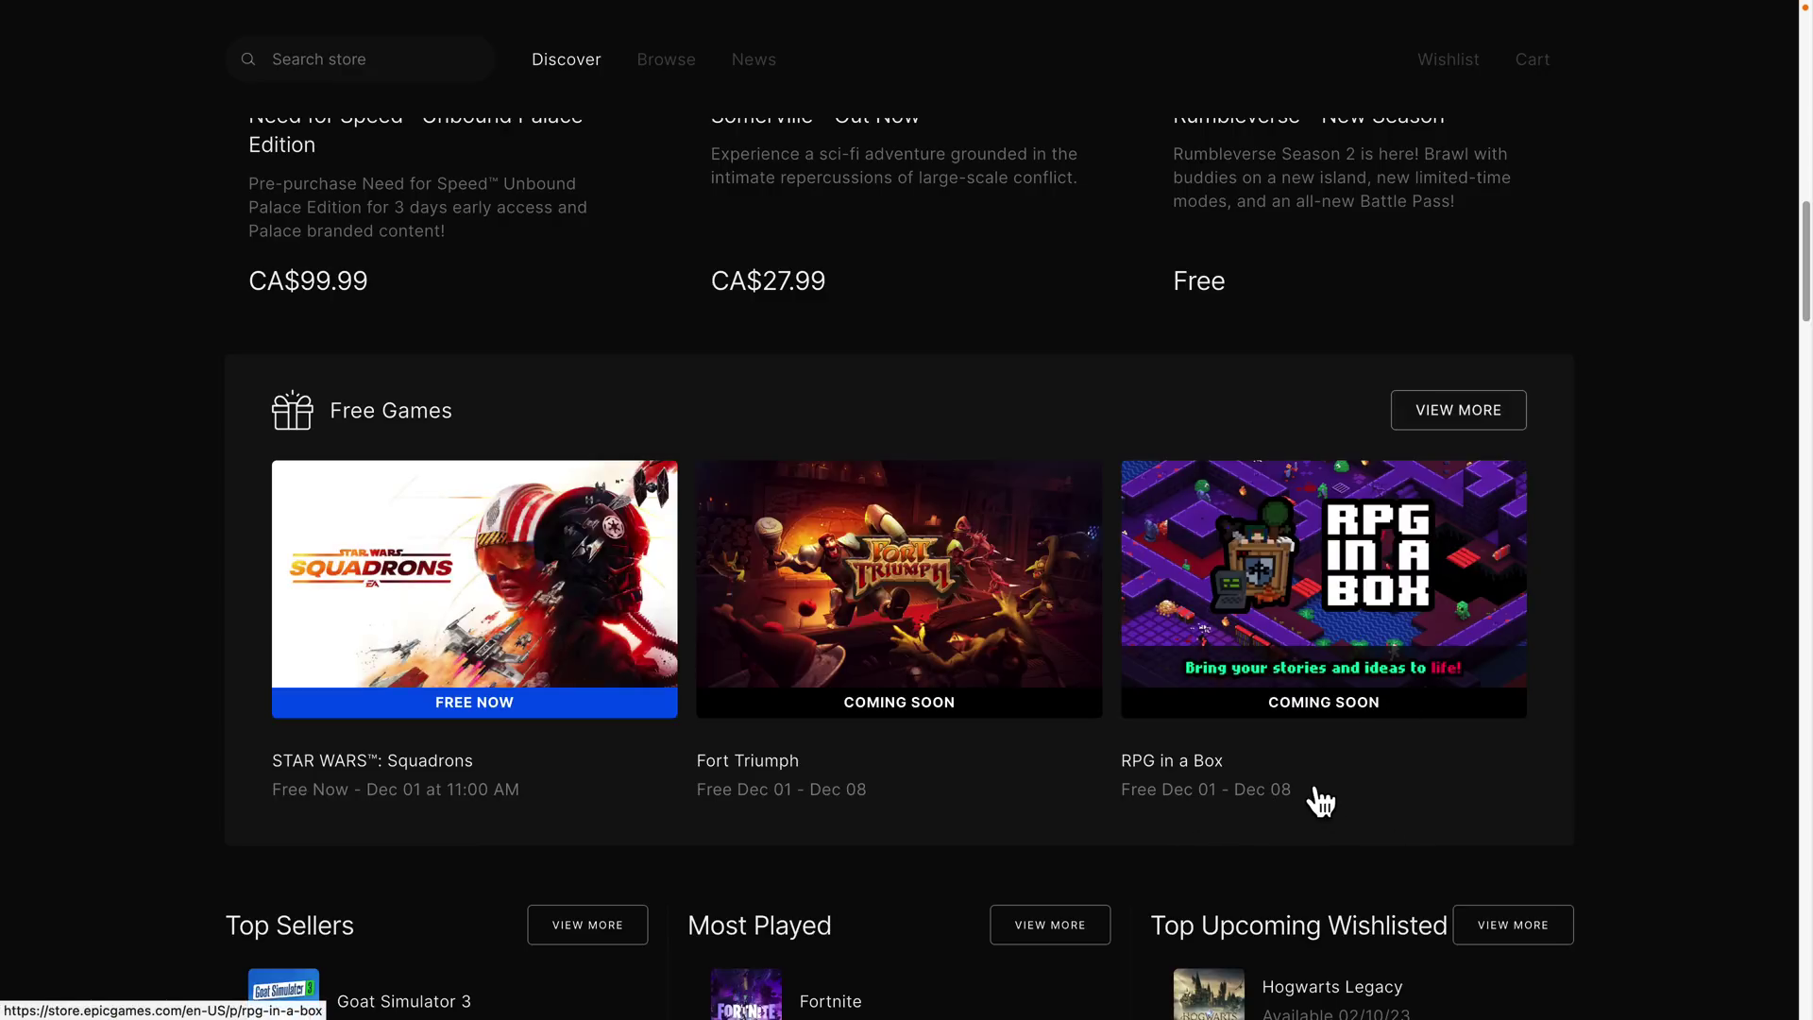
Open RPG in a Box's Epic store page, coming soon on 12/01/22, and scroll through it
{"action": "left_click", "coordinate": [1381, 538]}
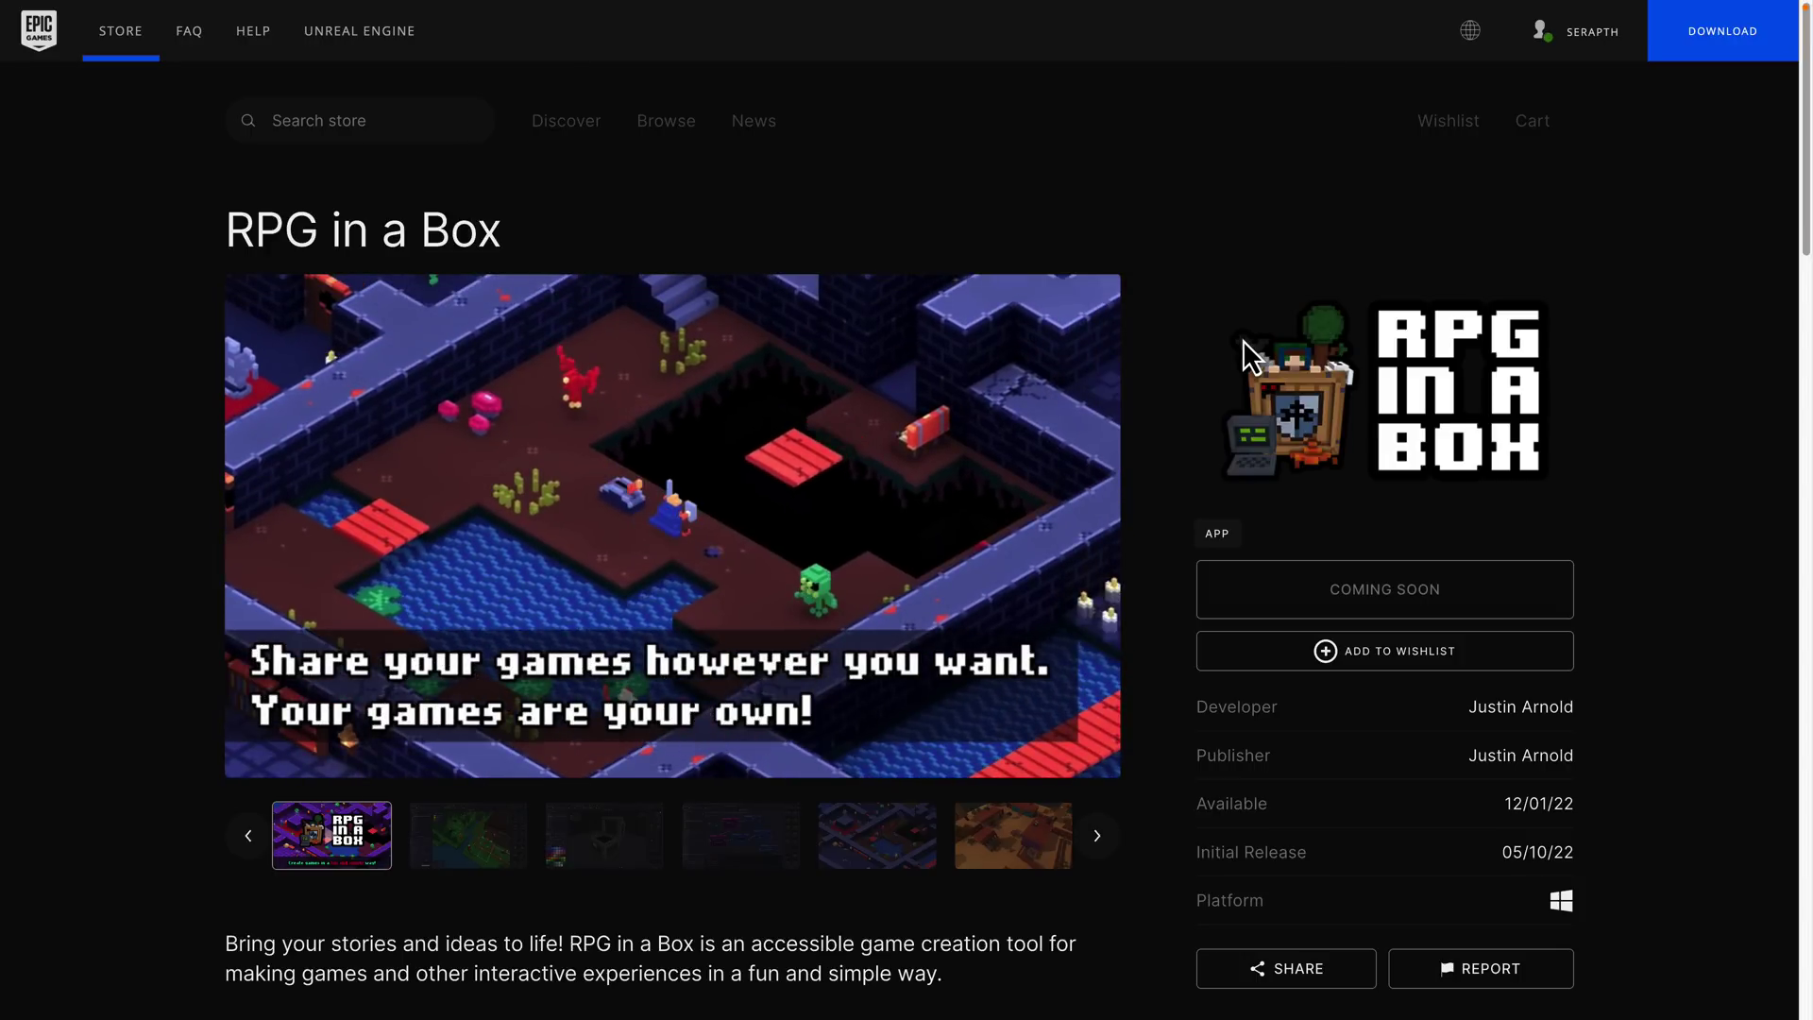
{"action": "mouse_move", "coordinate": [780, 583]}
{"action": "scroll", "coordinate": [780, 582], "scroll_direction": "down", "scroll_amount": 10}
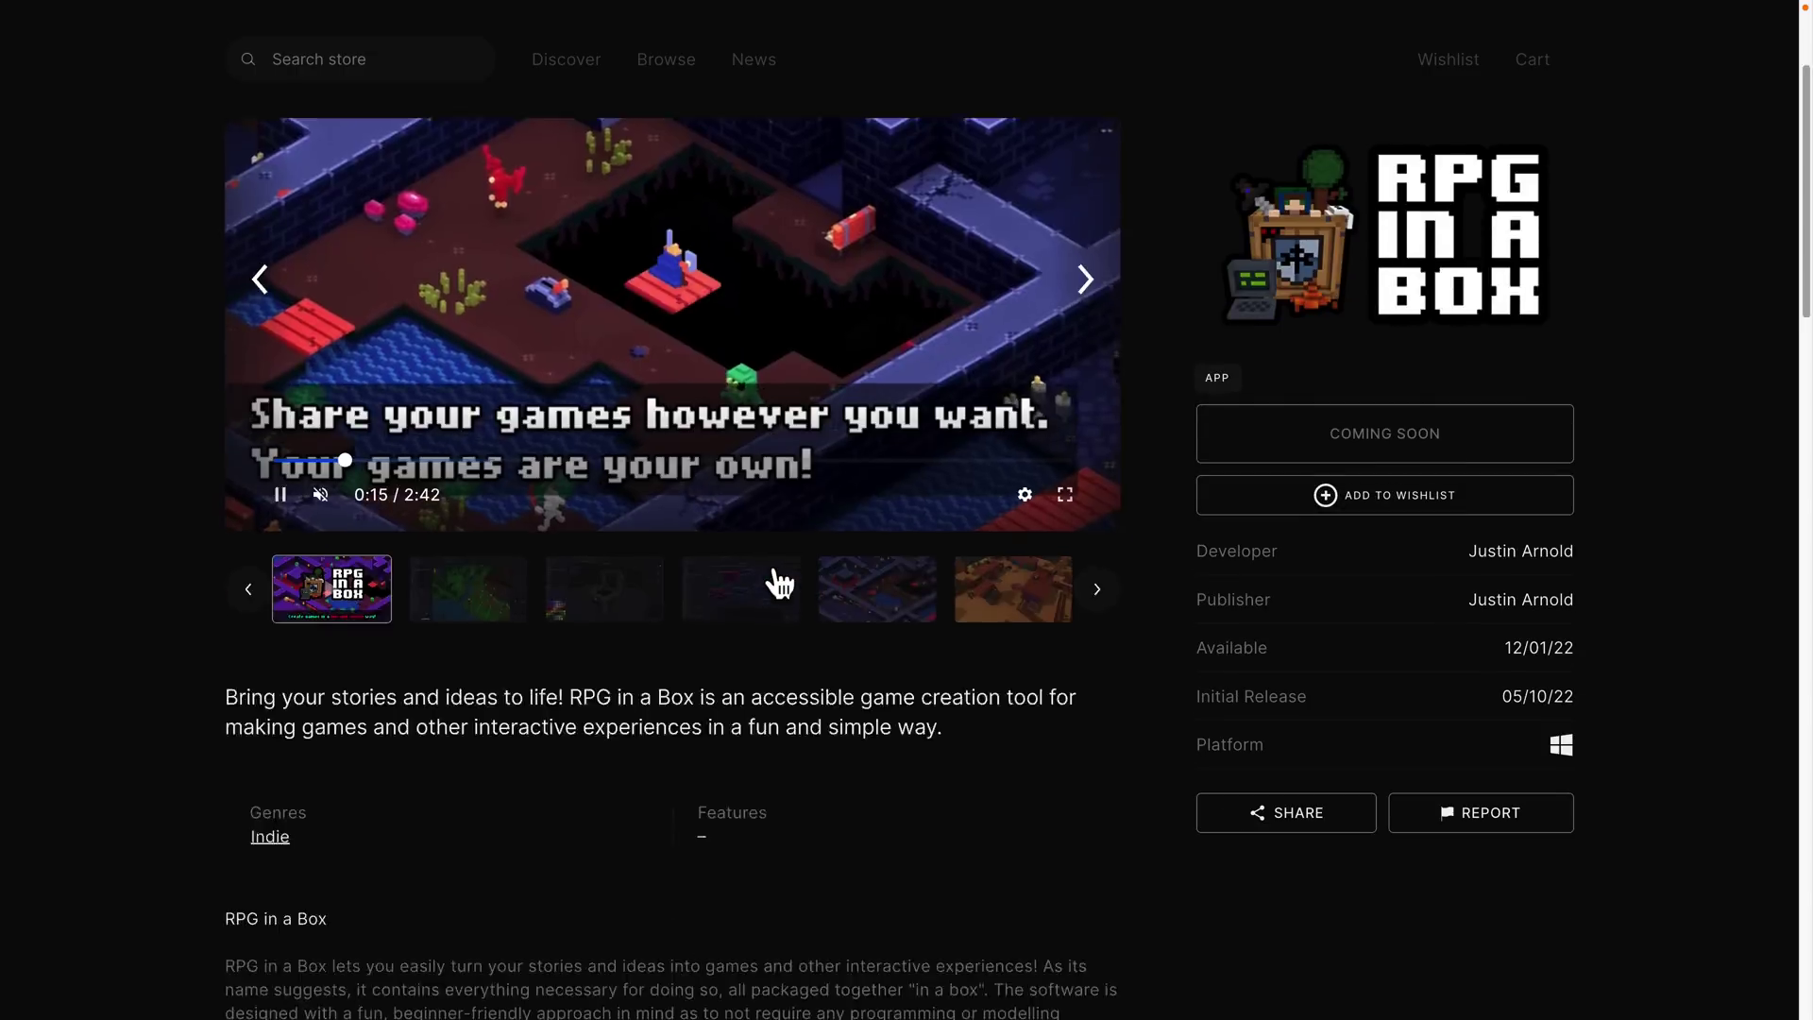
{"action": "scroll", "coordinate": [780, 583], "scroll_direction": "down", "scroll_amount": 9}
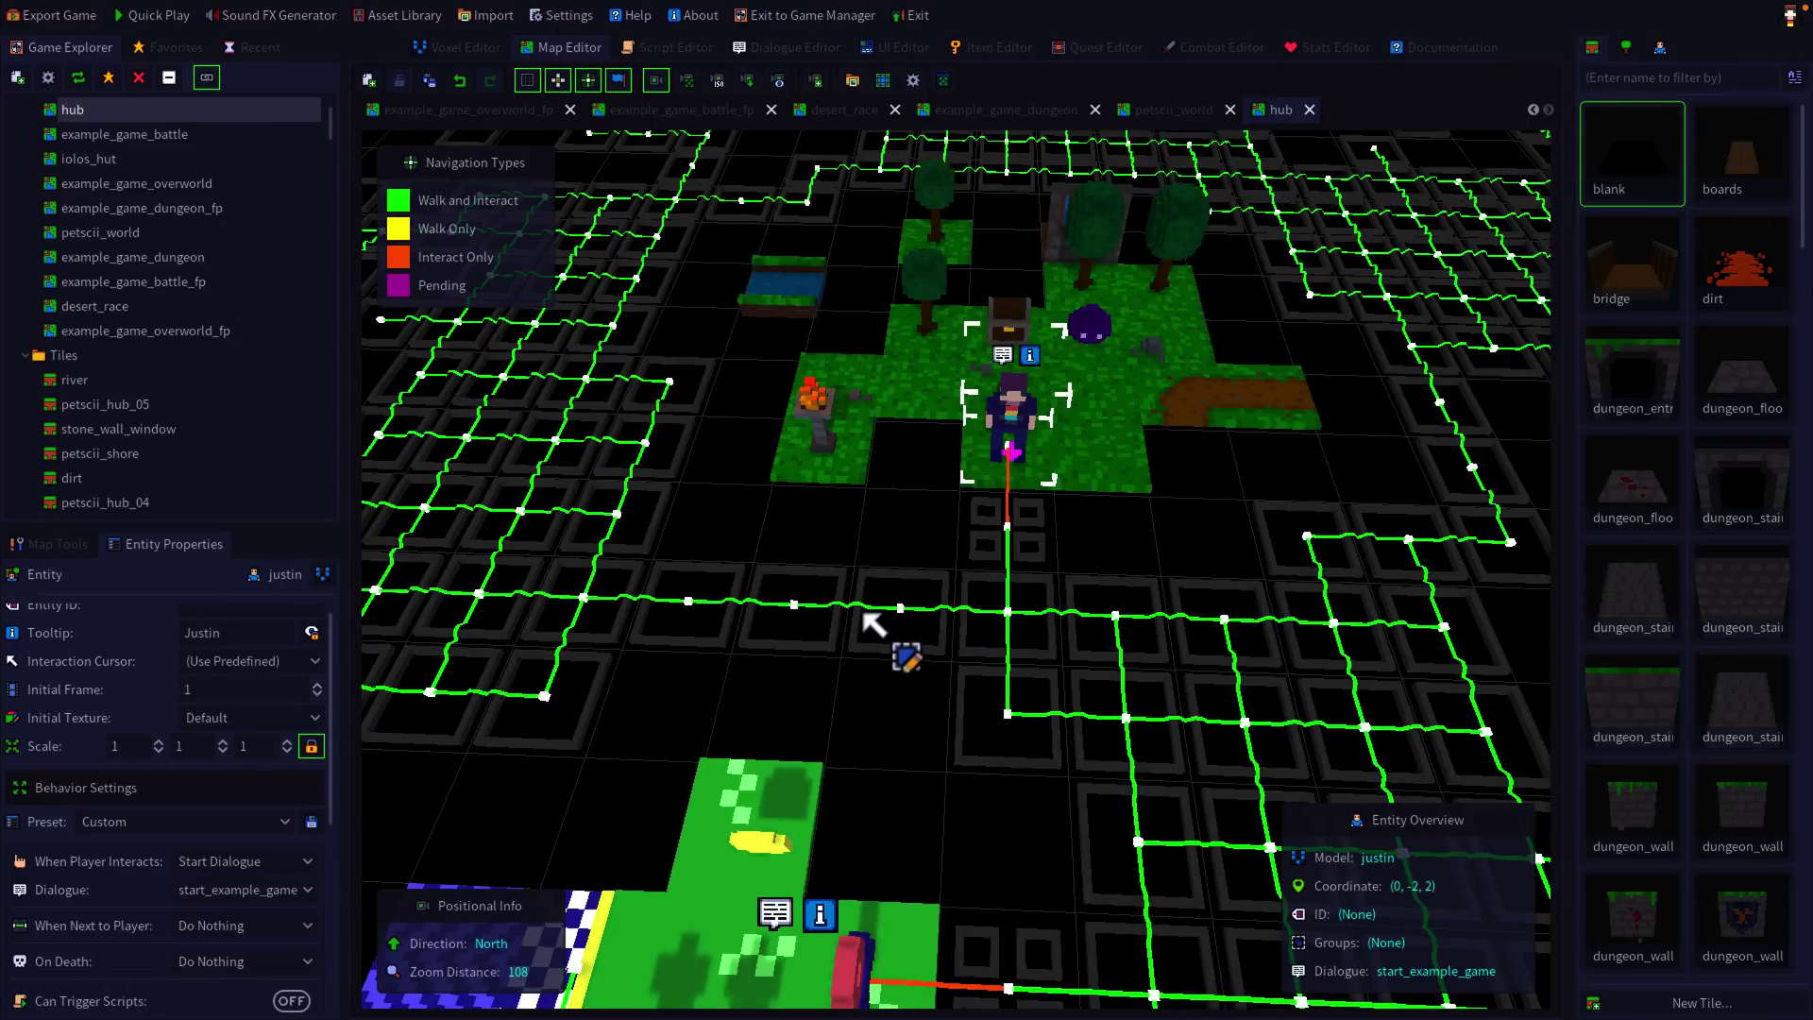
Rotate the grid entity on the hub map and orbit the view to a diagonal angle
{"action": "right_click", "coordinate": [1039, 680]}
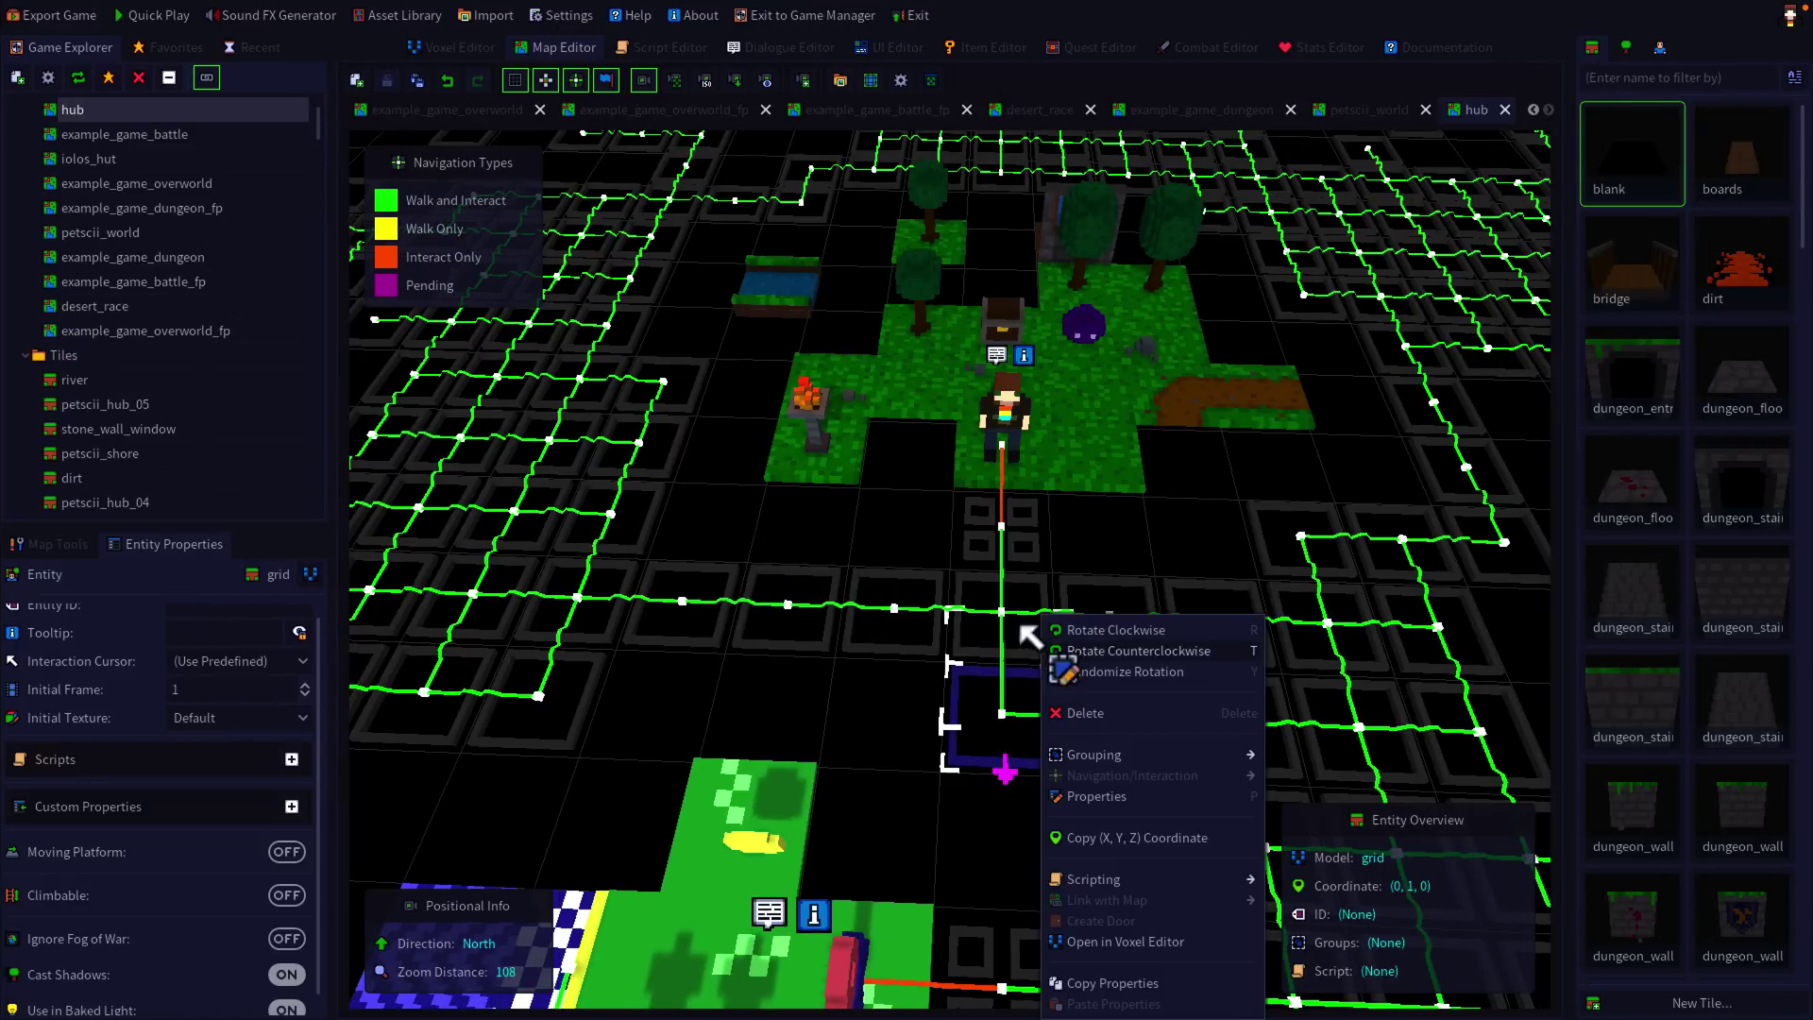
{"action": "left_click", "coordinate": [1048, 631]}
{"action": "middle_click_drag", "start_coordinate": [944, 645], "coordinate": [1034, 550]}
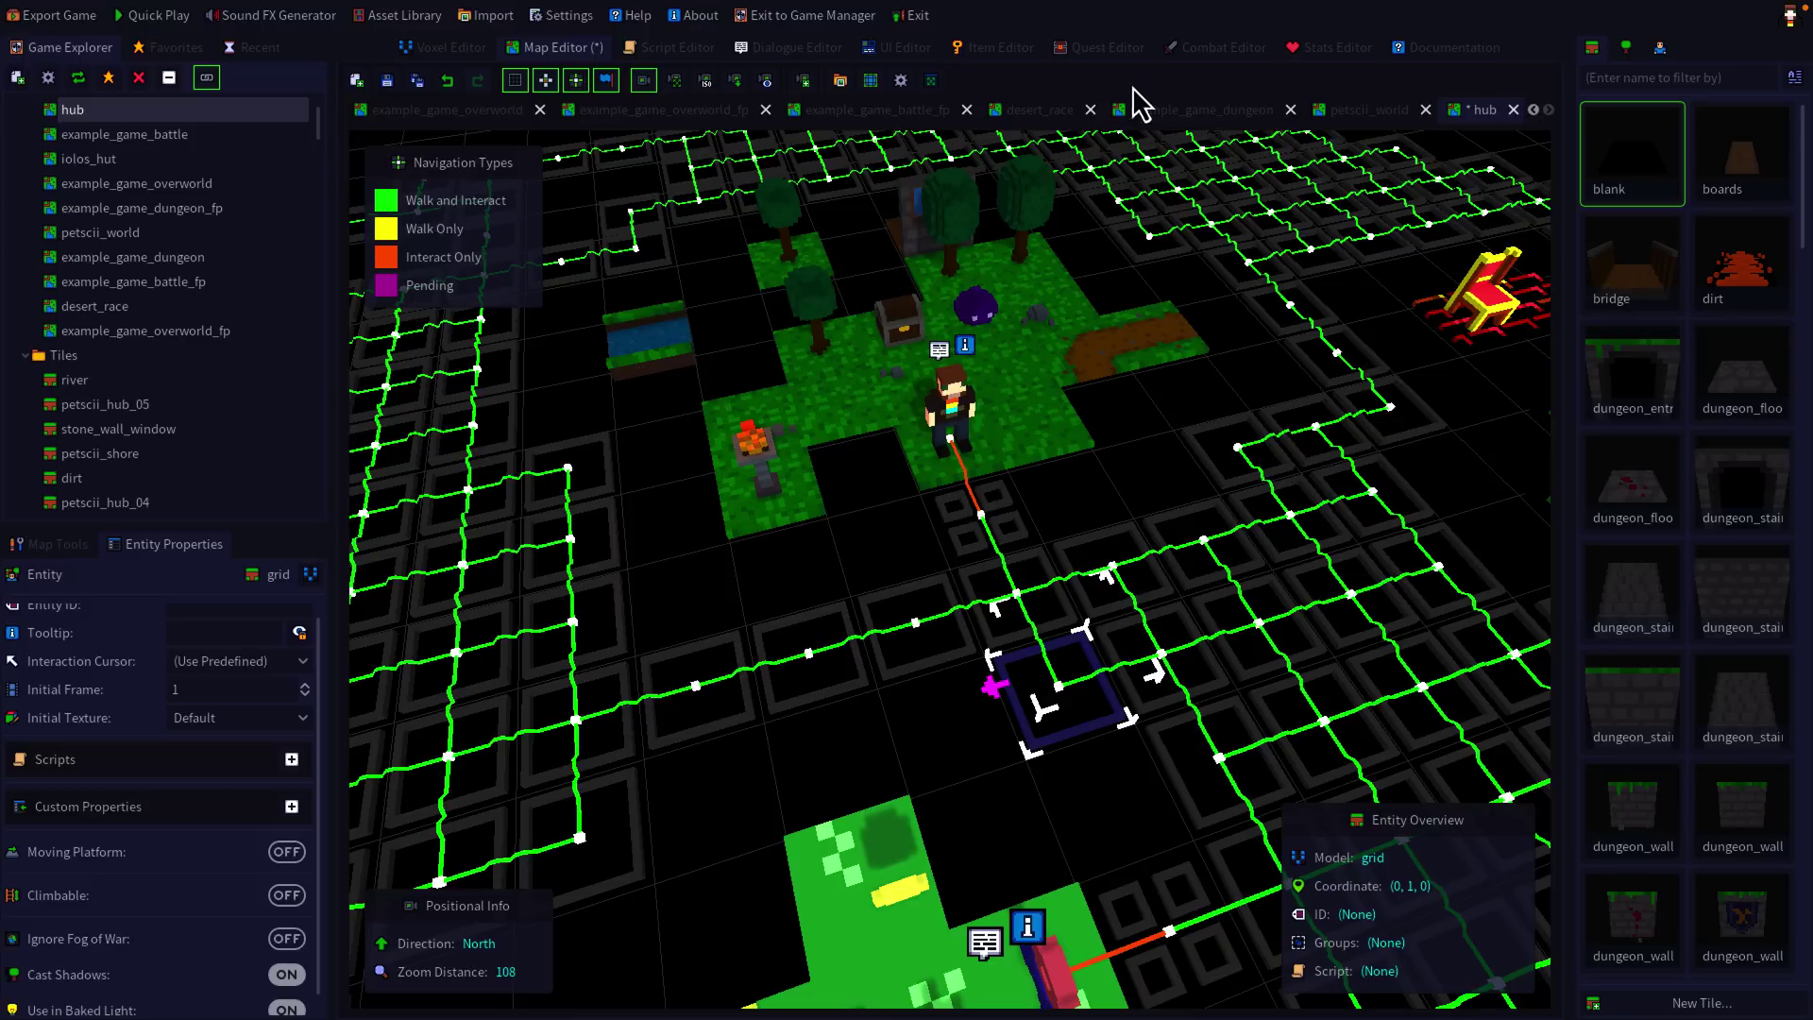
Inspect the red-topped table_middle voxel model, then return to the hub map in the Map Editor
{"action": "left_click", "coordinate": [454, 49]}
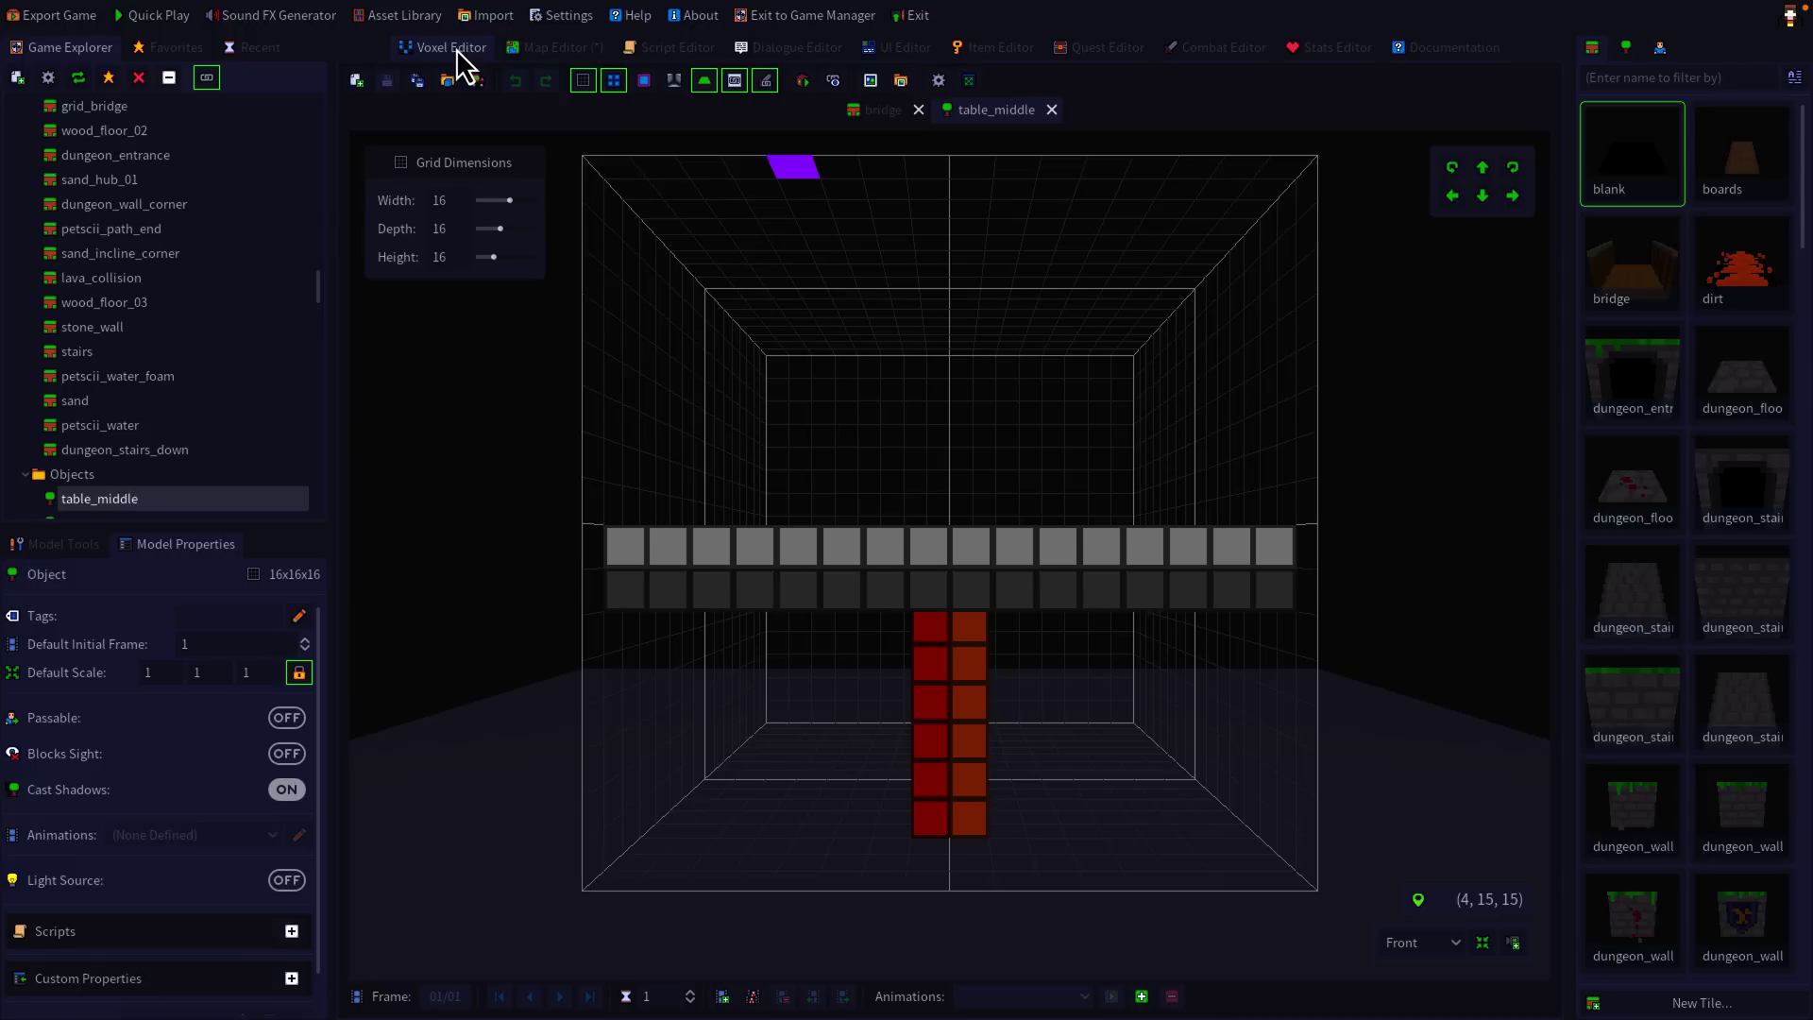
{"action": "middle_click_drag", "start_coordinate": [1092, 538], "coordinate": [1118, 651]}
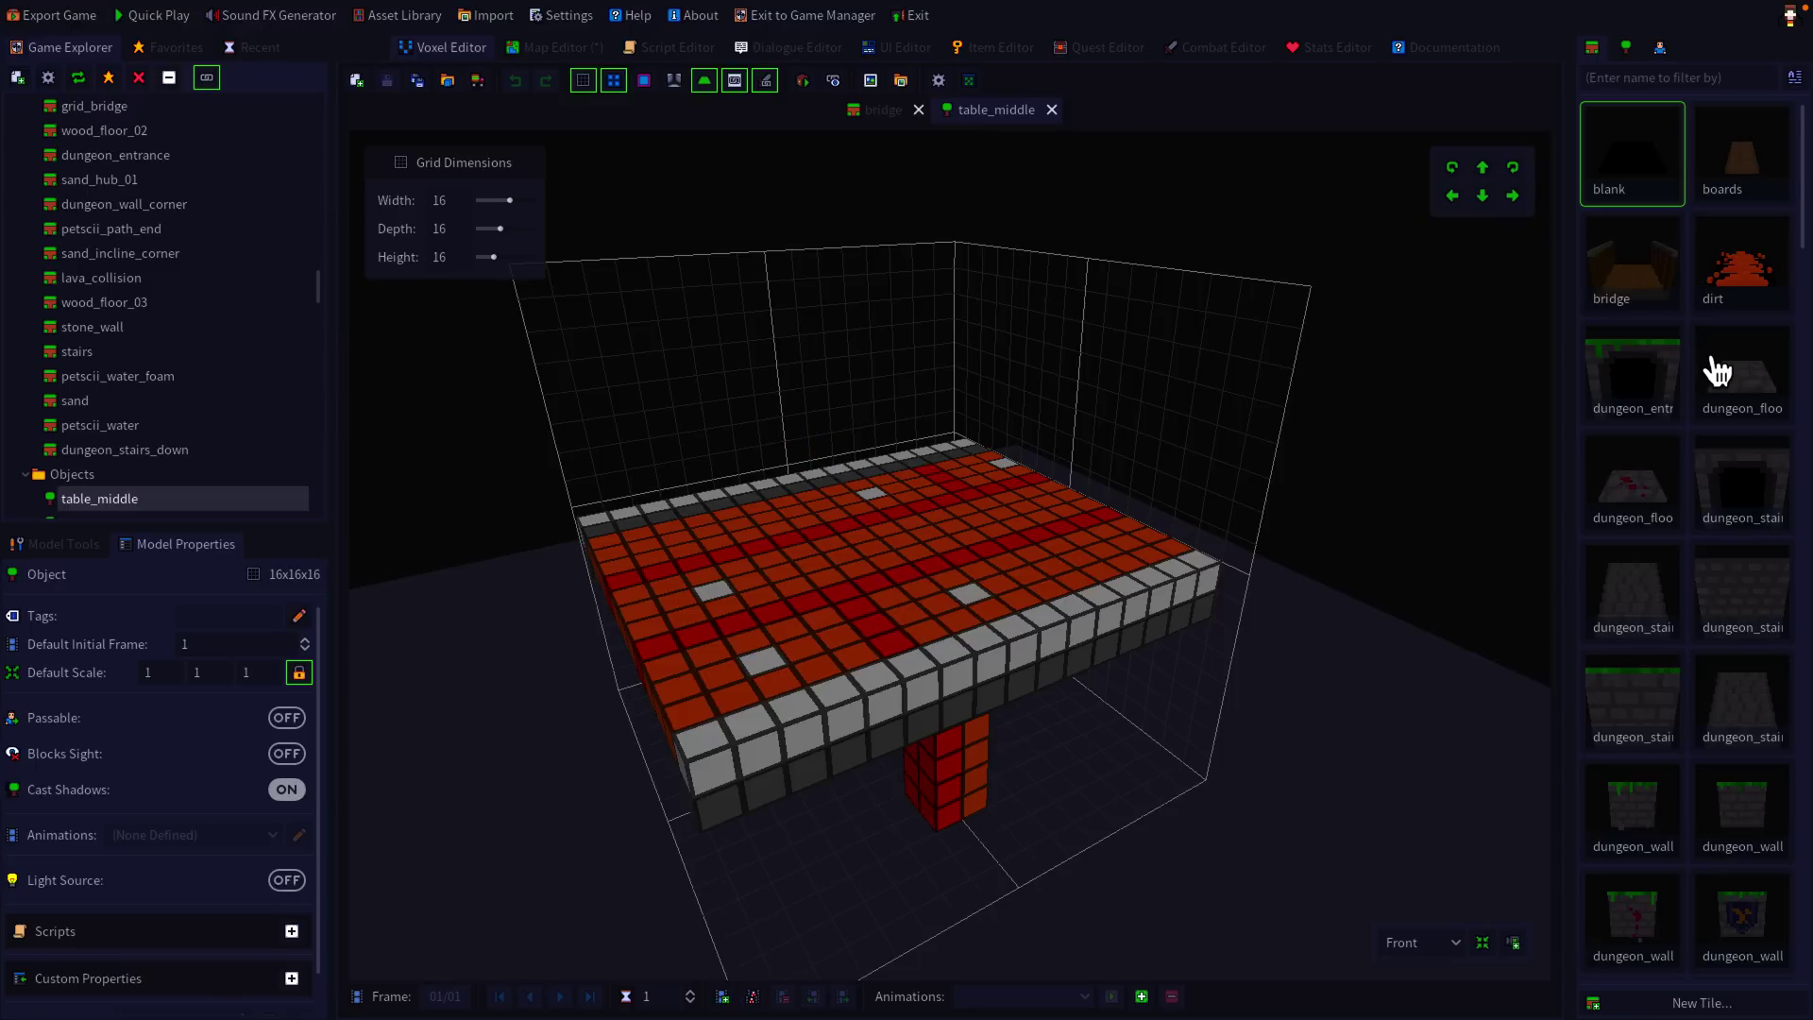
{"action": "scroll", "coordinate": [1719, 376], "scroll_direction": "down", "scroll_amount": 3}
{"action": "scroll", "coordinate": [1720, 376], "scroll_direction": "down", "scroll_amount": 10}
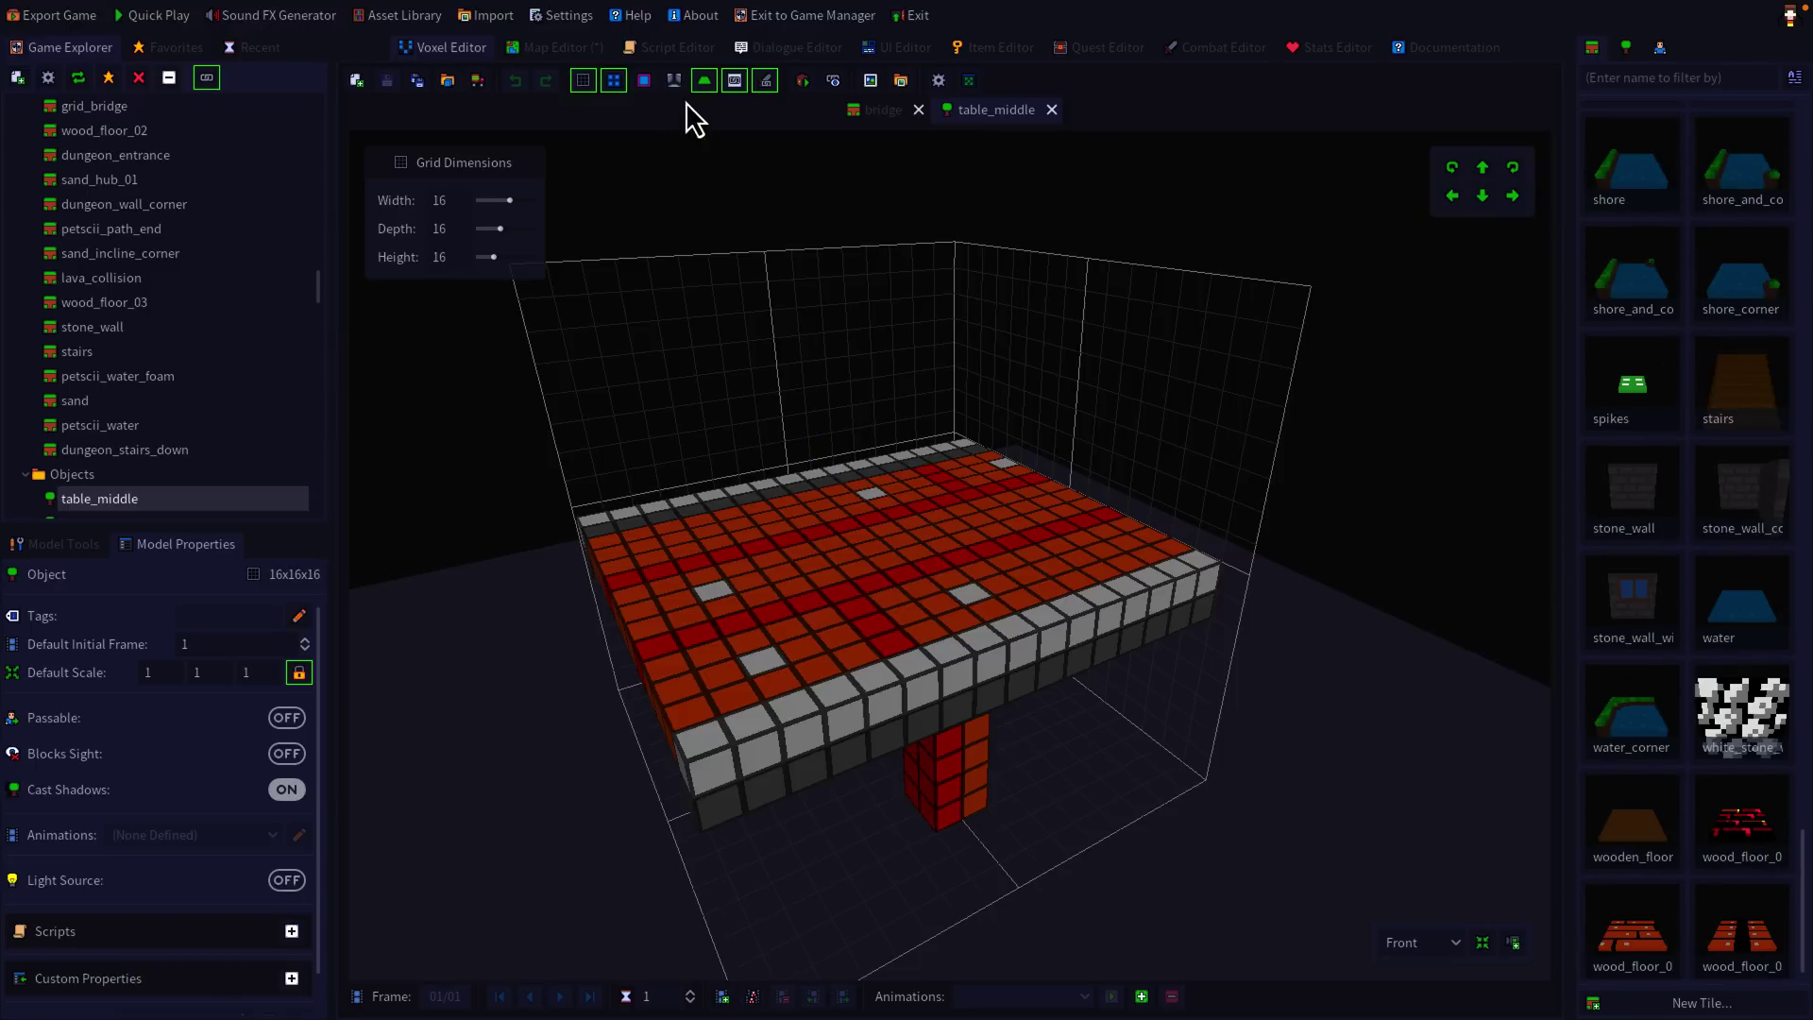
{"action": "left_click", "coordinate": [567, 49]}
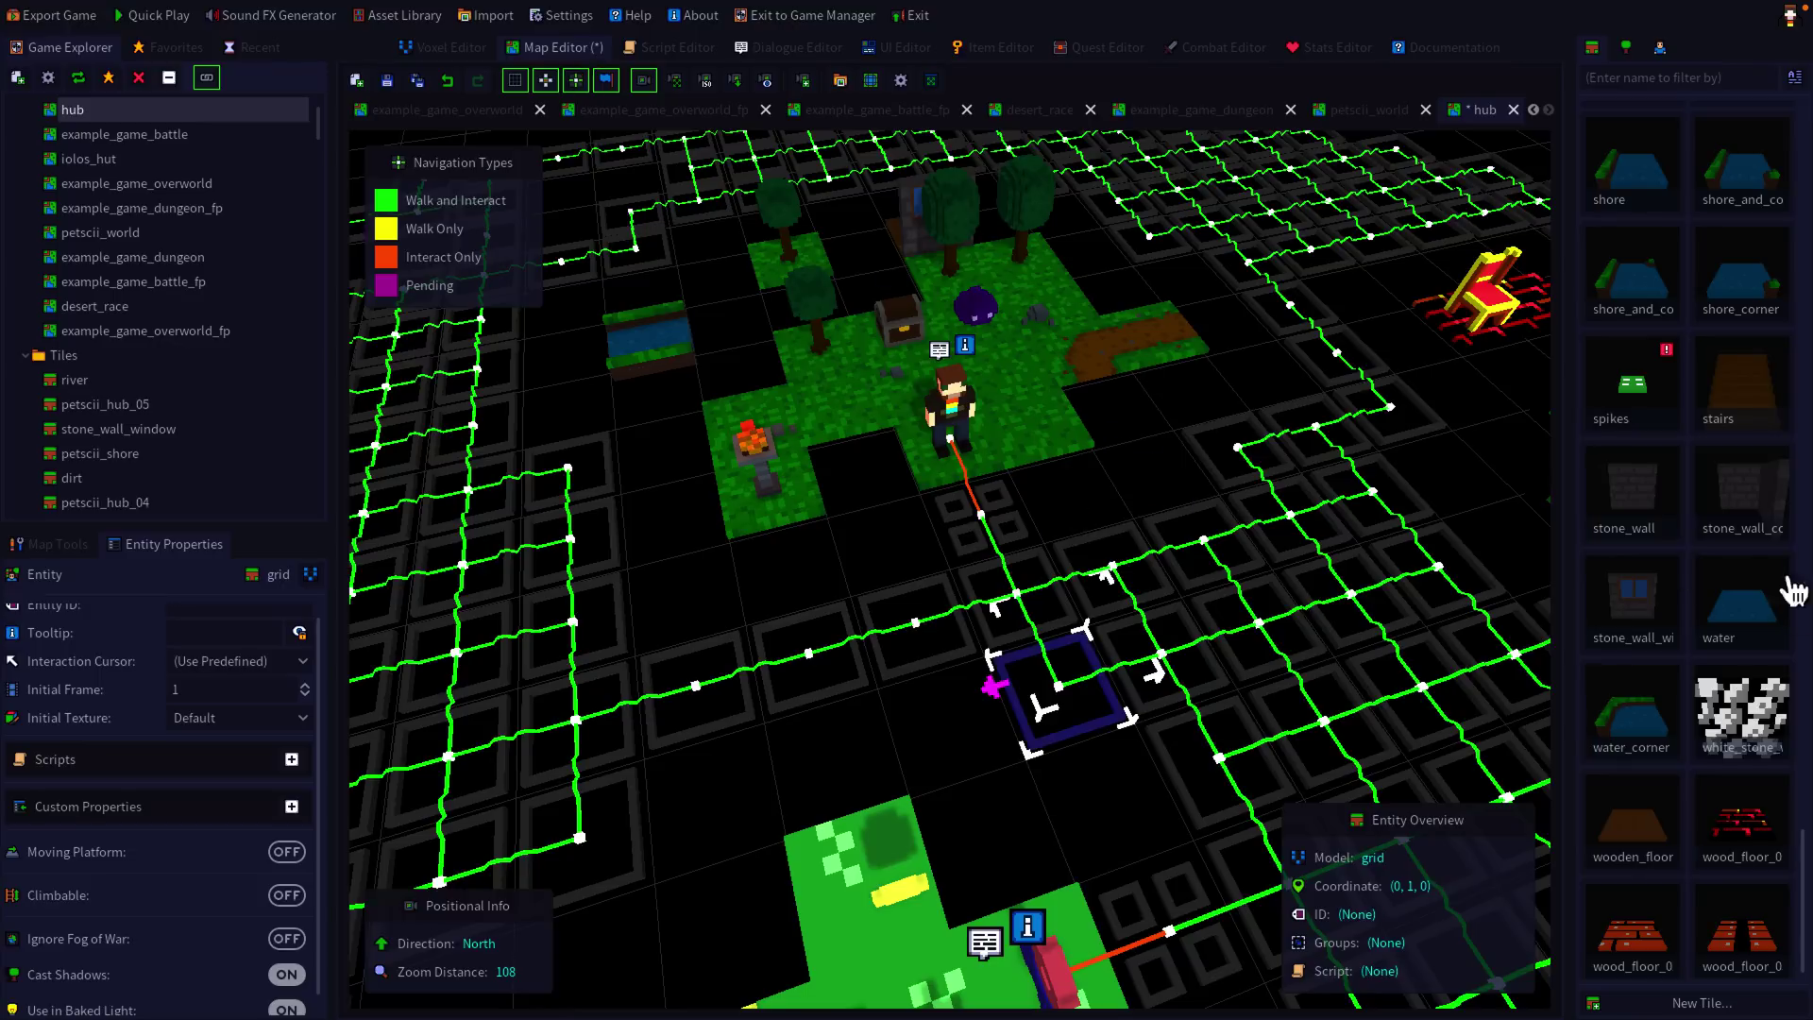
Select the stone_wall tile, then view the red_goo script that plays potion.wav and heals 2
{"action": "left_click", "coordinate": [1620, 507]}
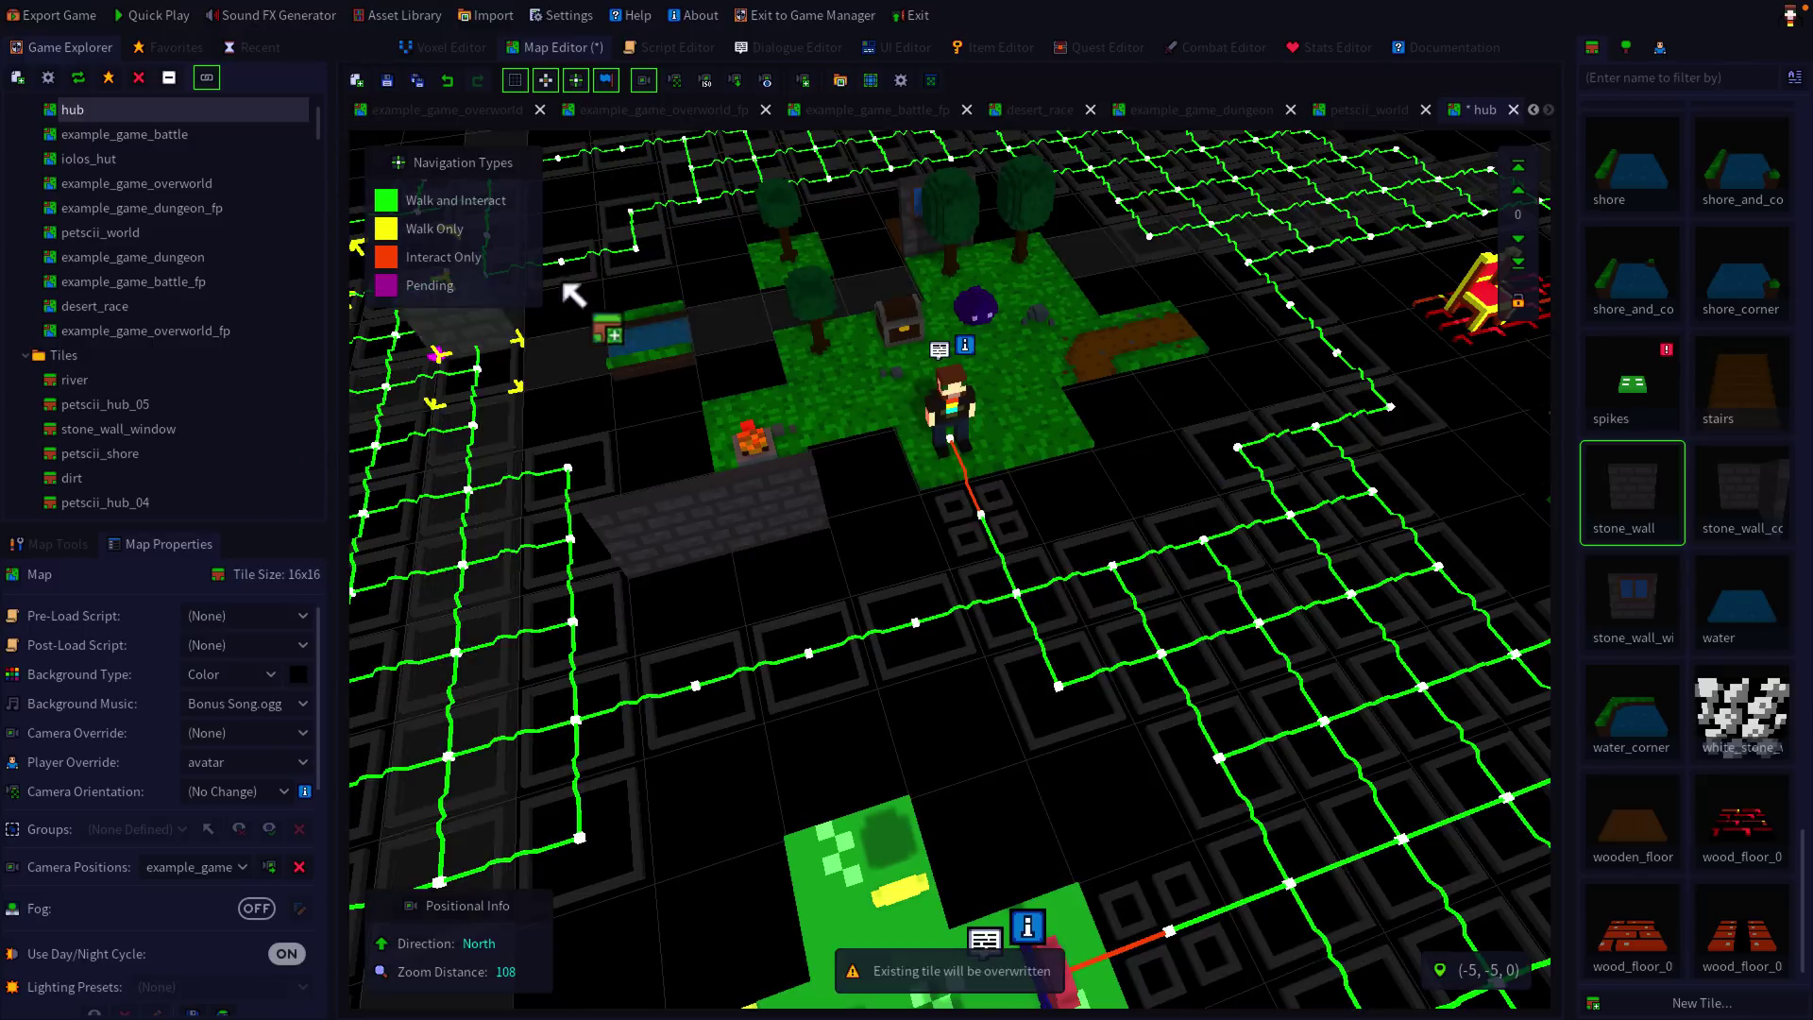
{"action": "left_click", "coordinate": [693, 48]}
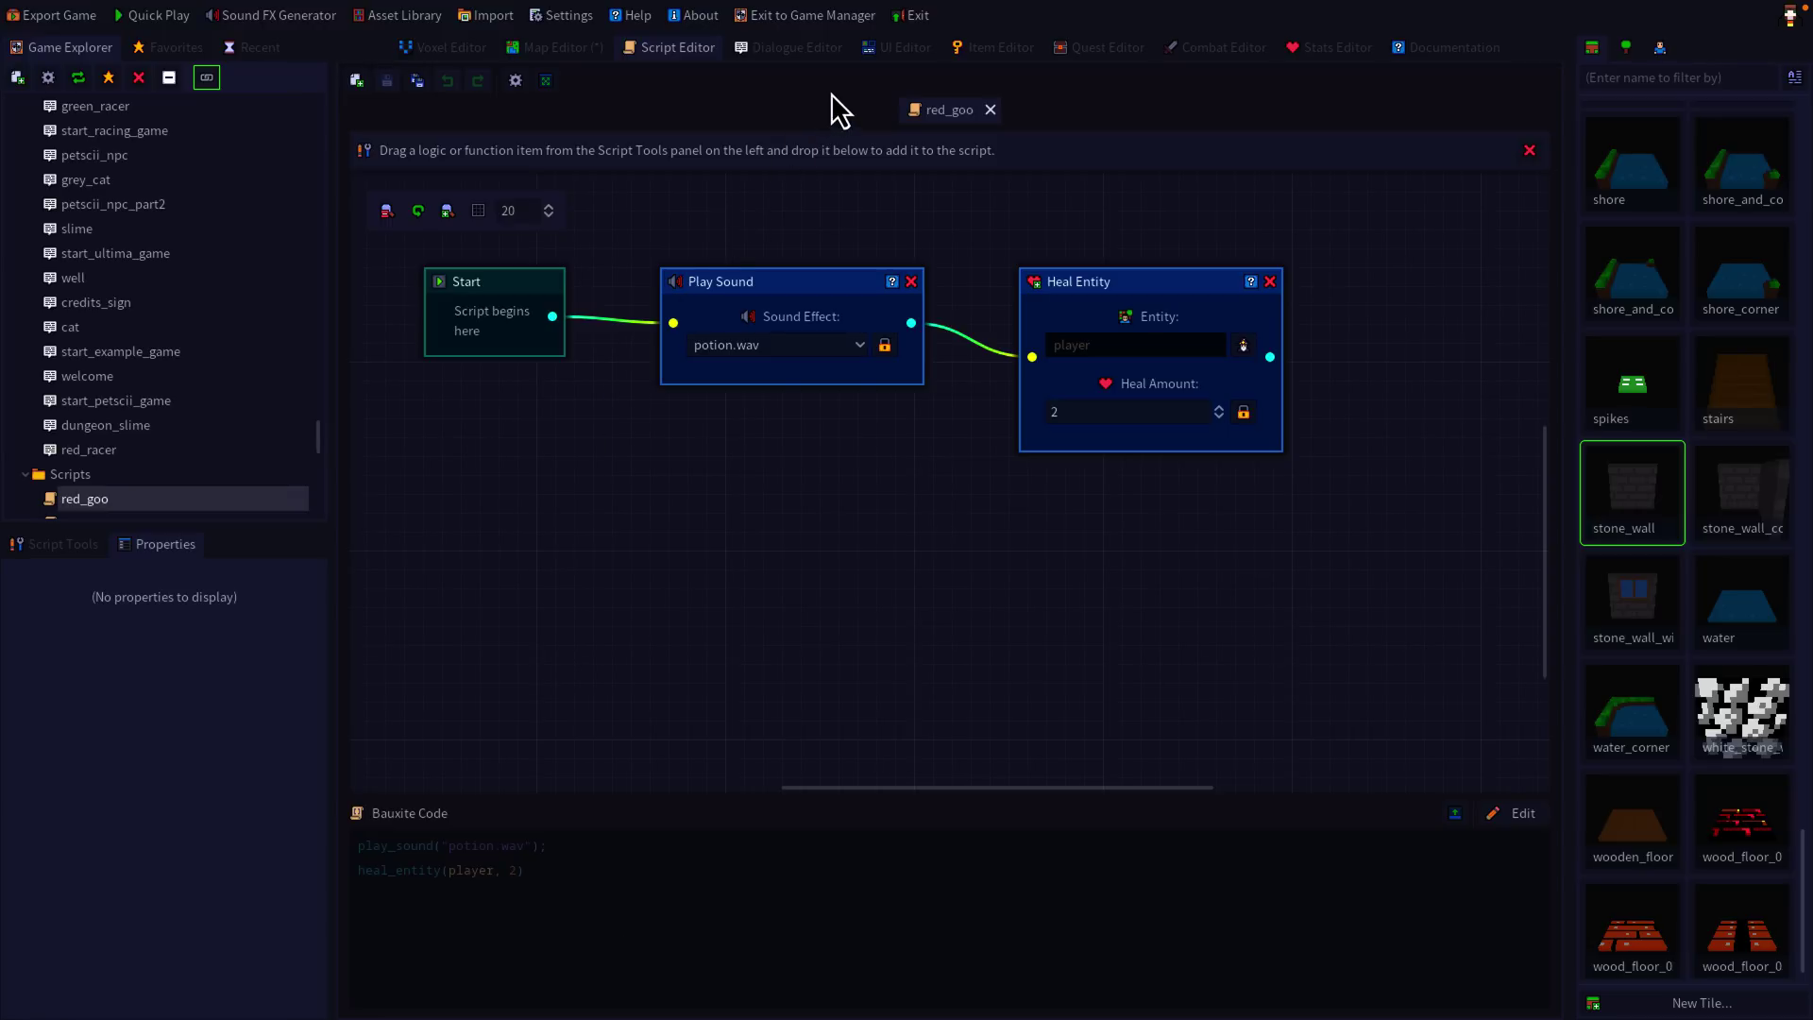
Browse the Health Potion, Hub Ring, Purple Goo and Gold Key items in the Item Editor
{"action": "left_click", "coordinate": [992, 52]}
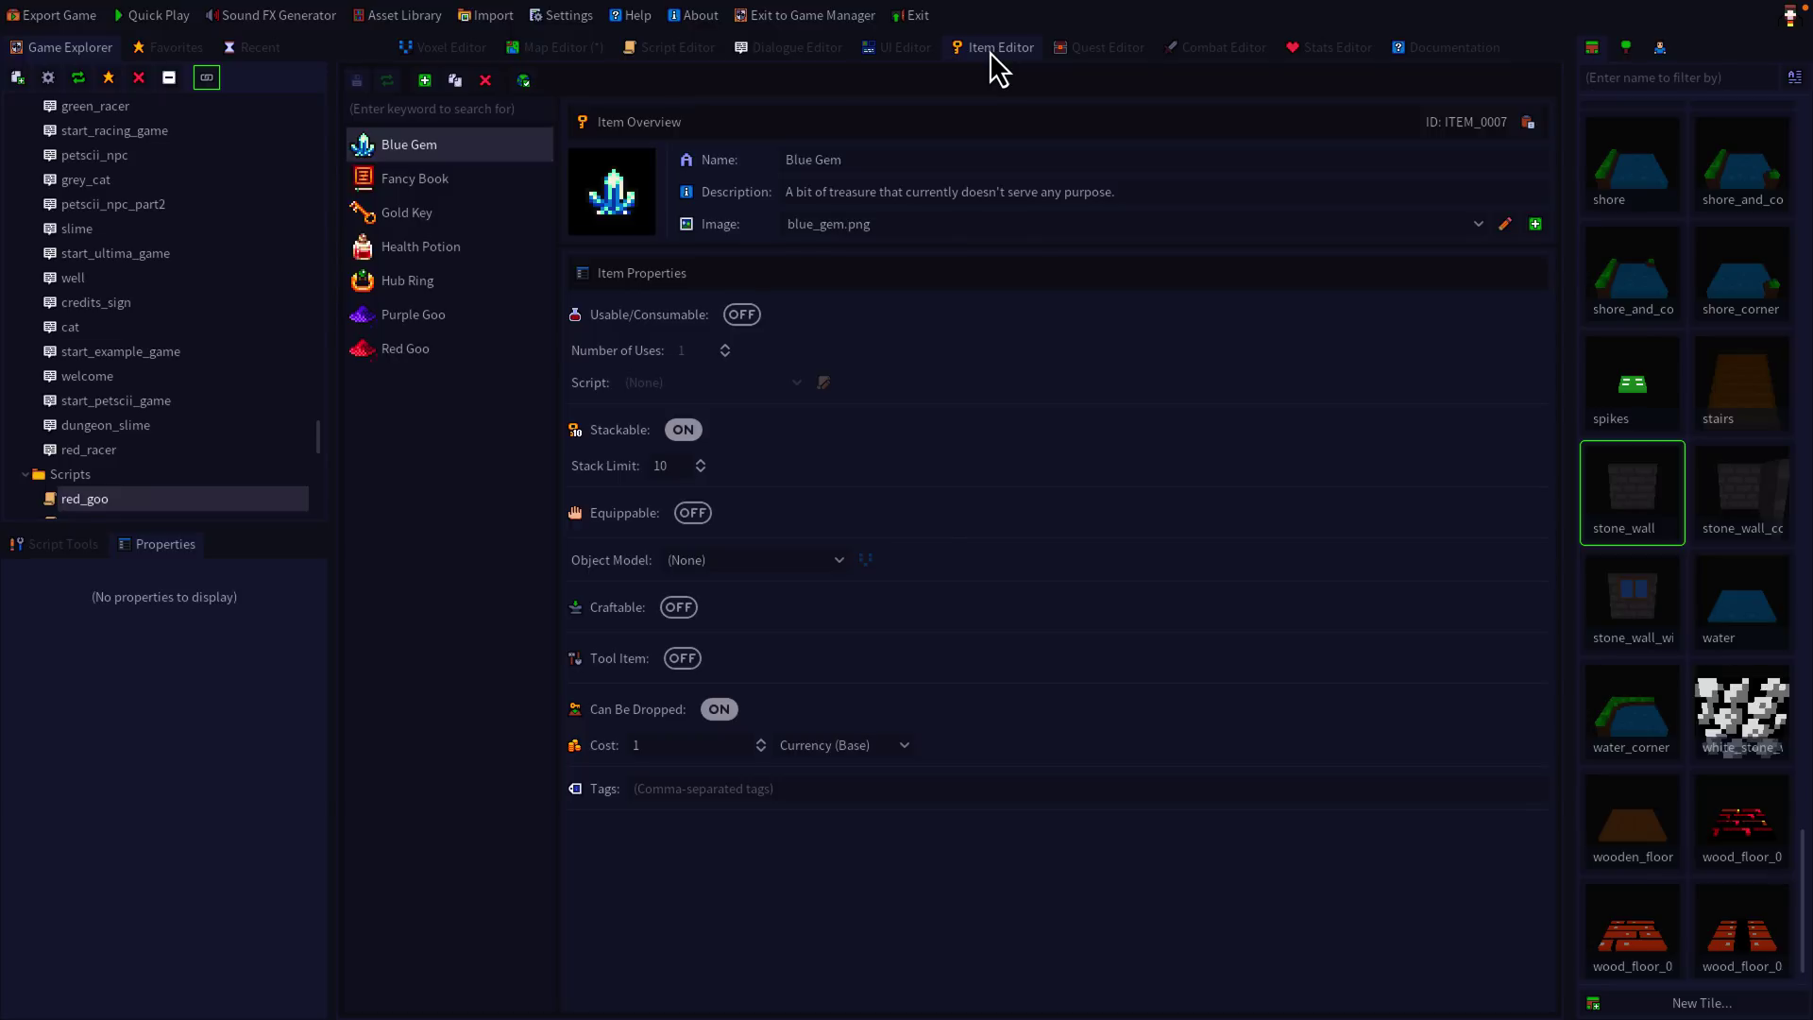
{"action": "left_click", "coordinate": [393, 251]}
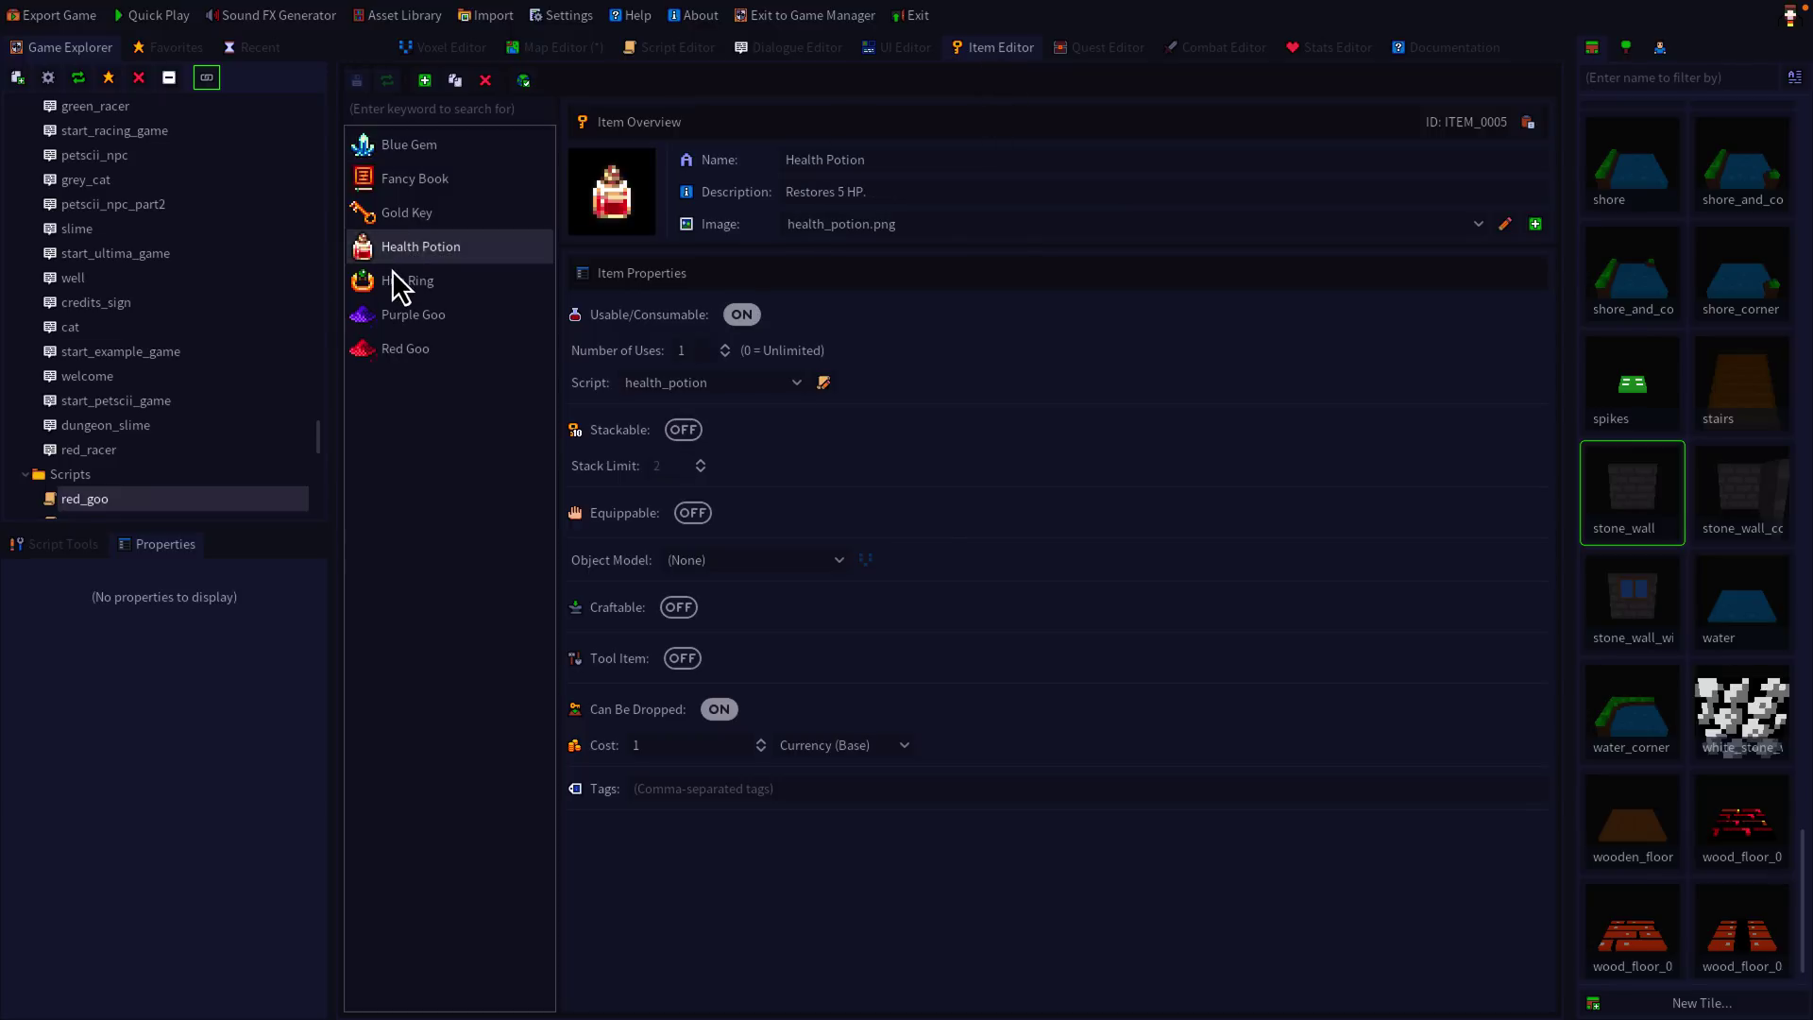
{"action": "left_click", "coordinate": [393, 270]}
{"action": "left_click", "coordinate": [389, 302]}
{"action": "left_click", "coordinate": [392, 251]}
{"action": "left_click", "coordinate": [394, 212]}
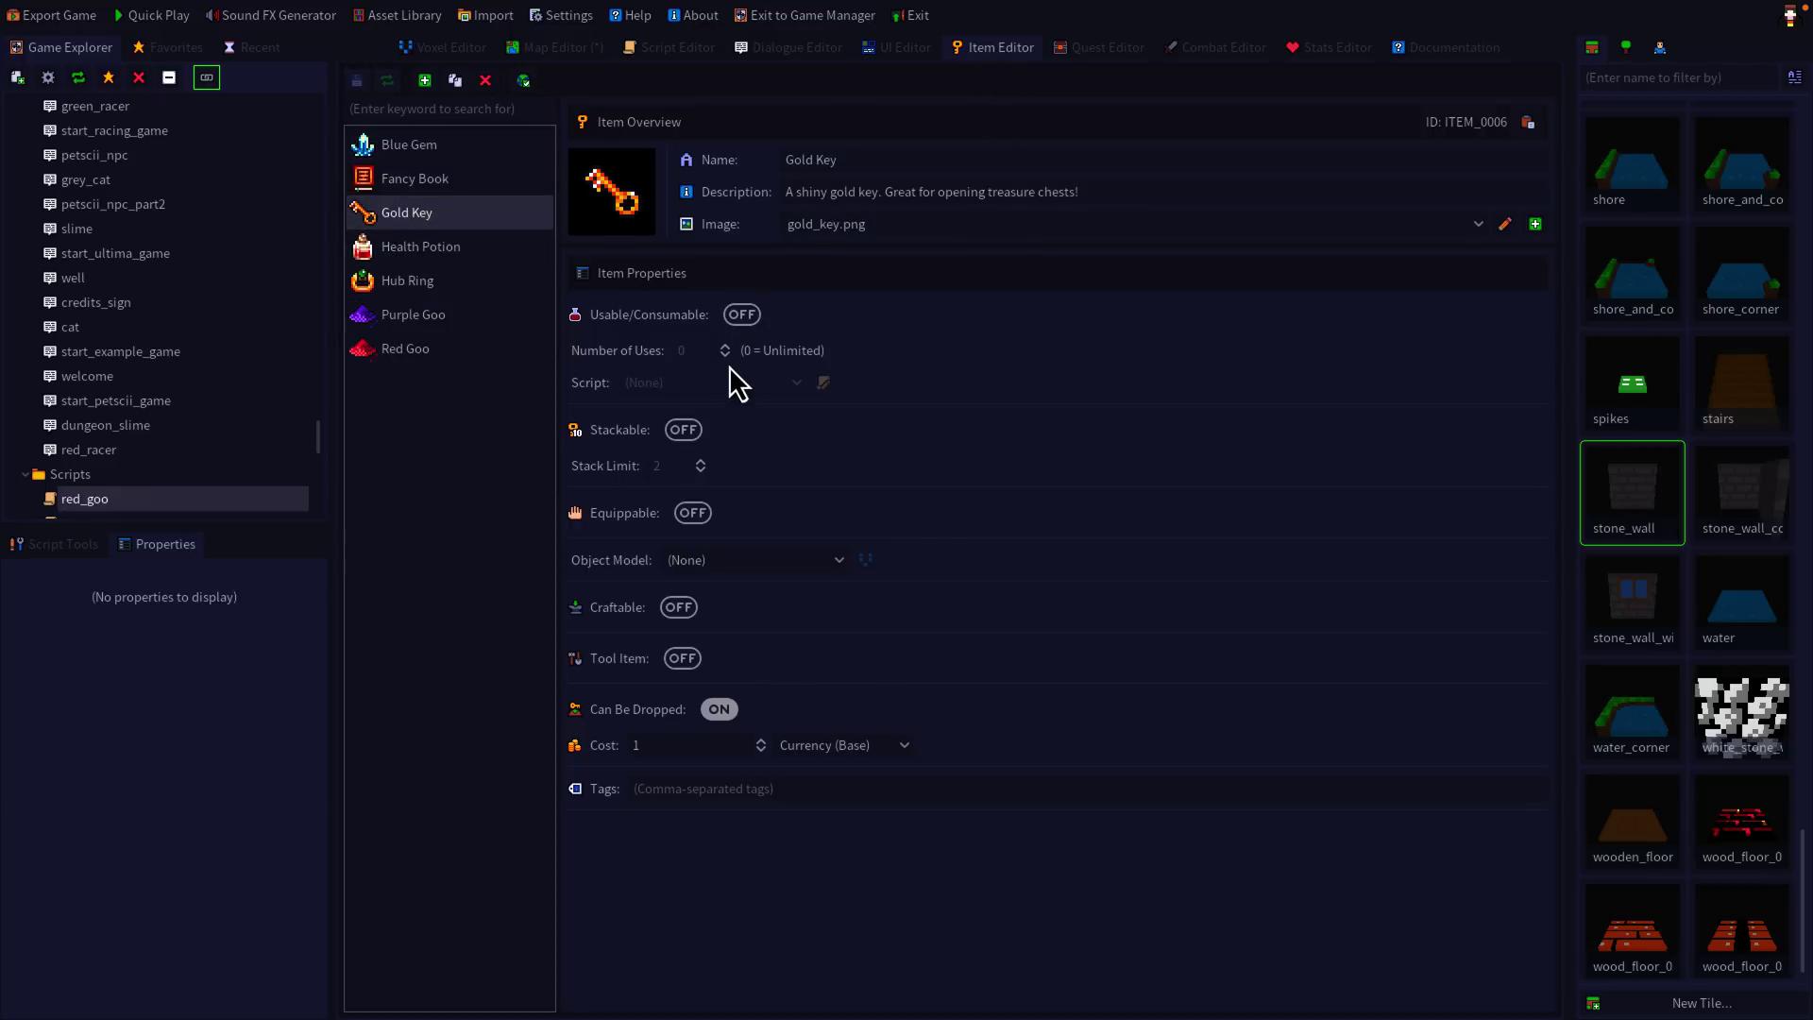
Switch to the Quest Editor and scroll its empty quest list
{"action": "left_click", "coordinate": [1099, 49]}
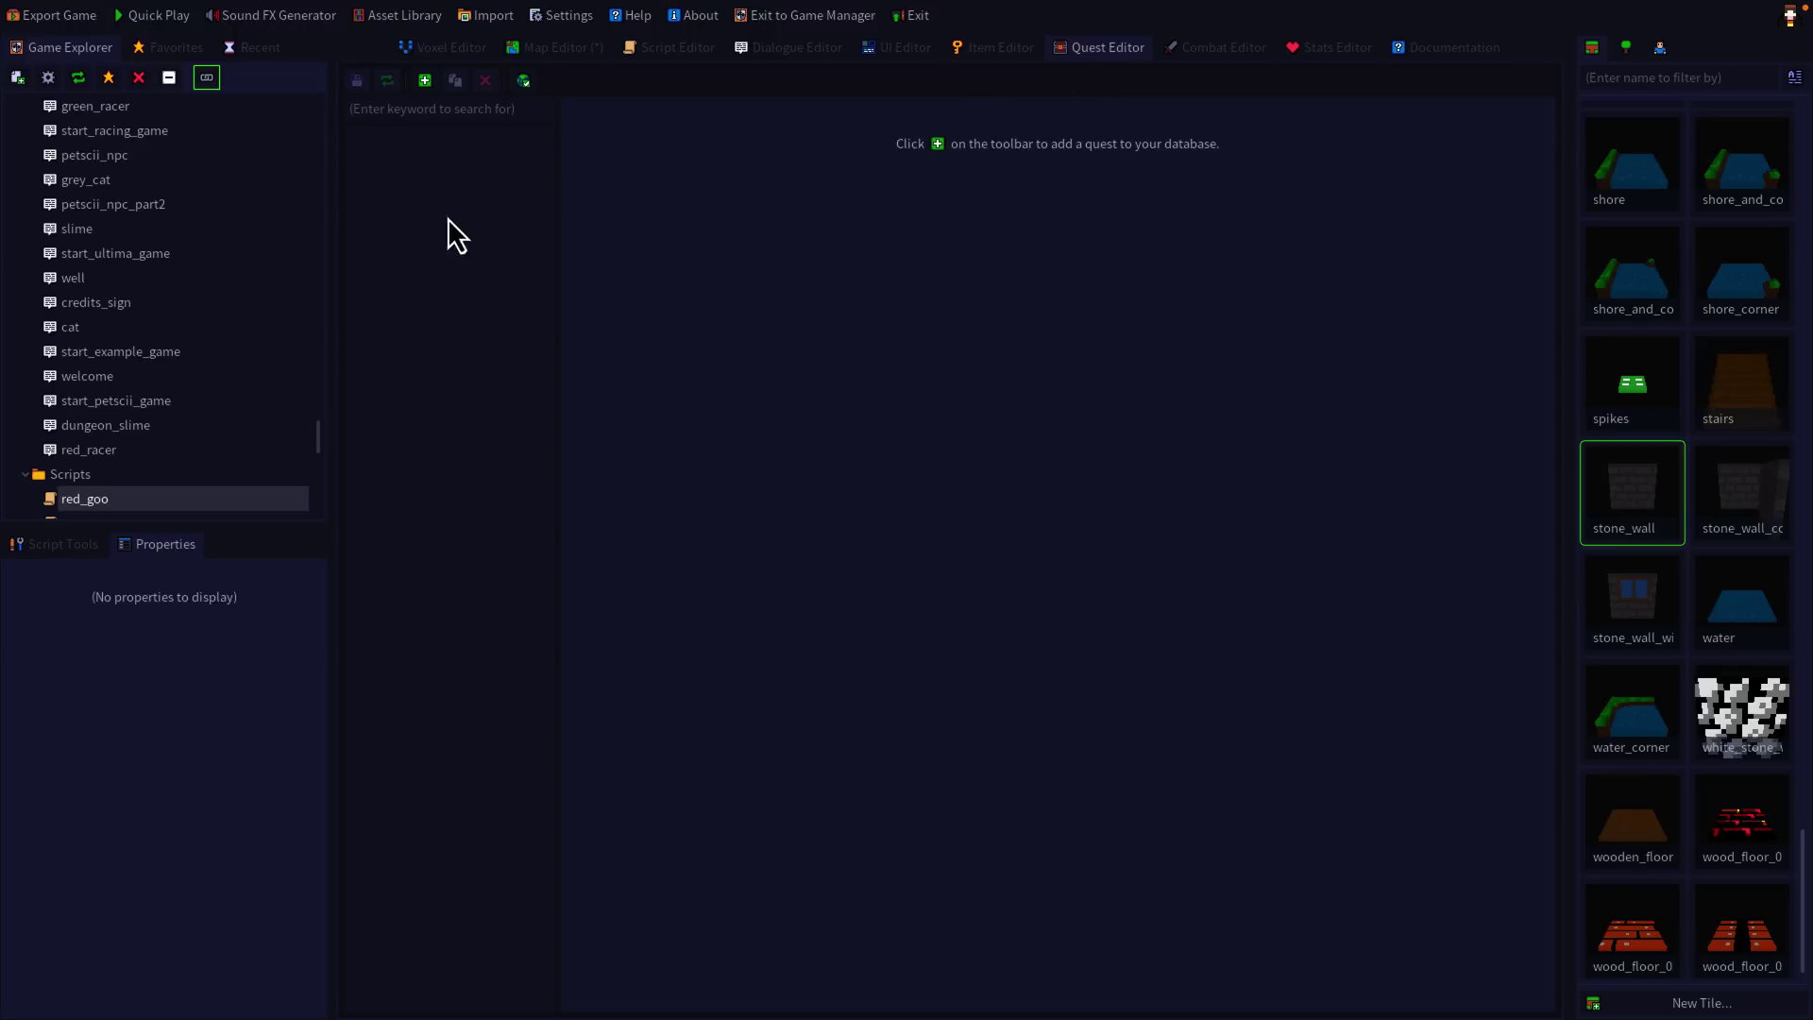
{"action": "scroll", "coordinate": [208, 331], "scroll_direction": "down", "scroll_amount": 10}
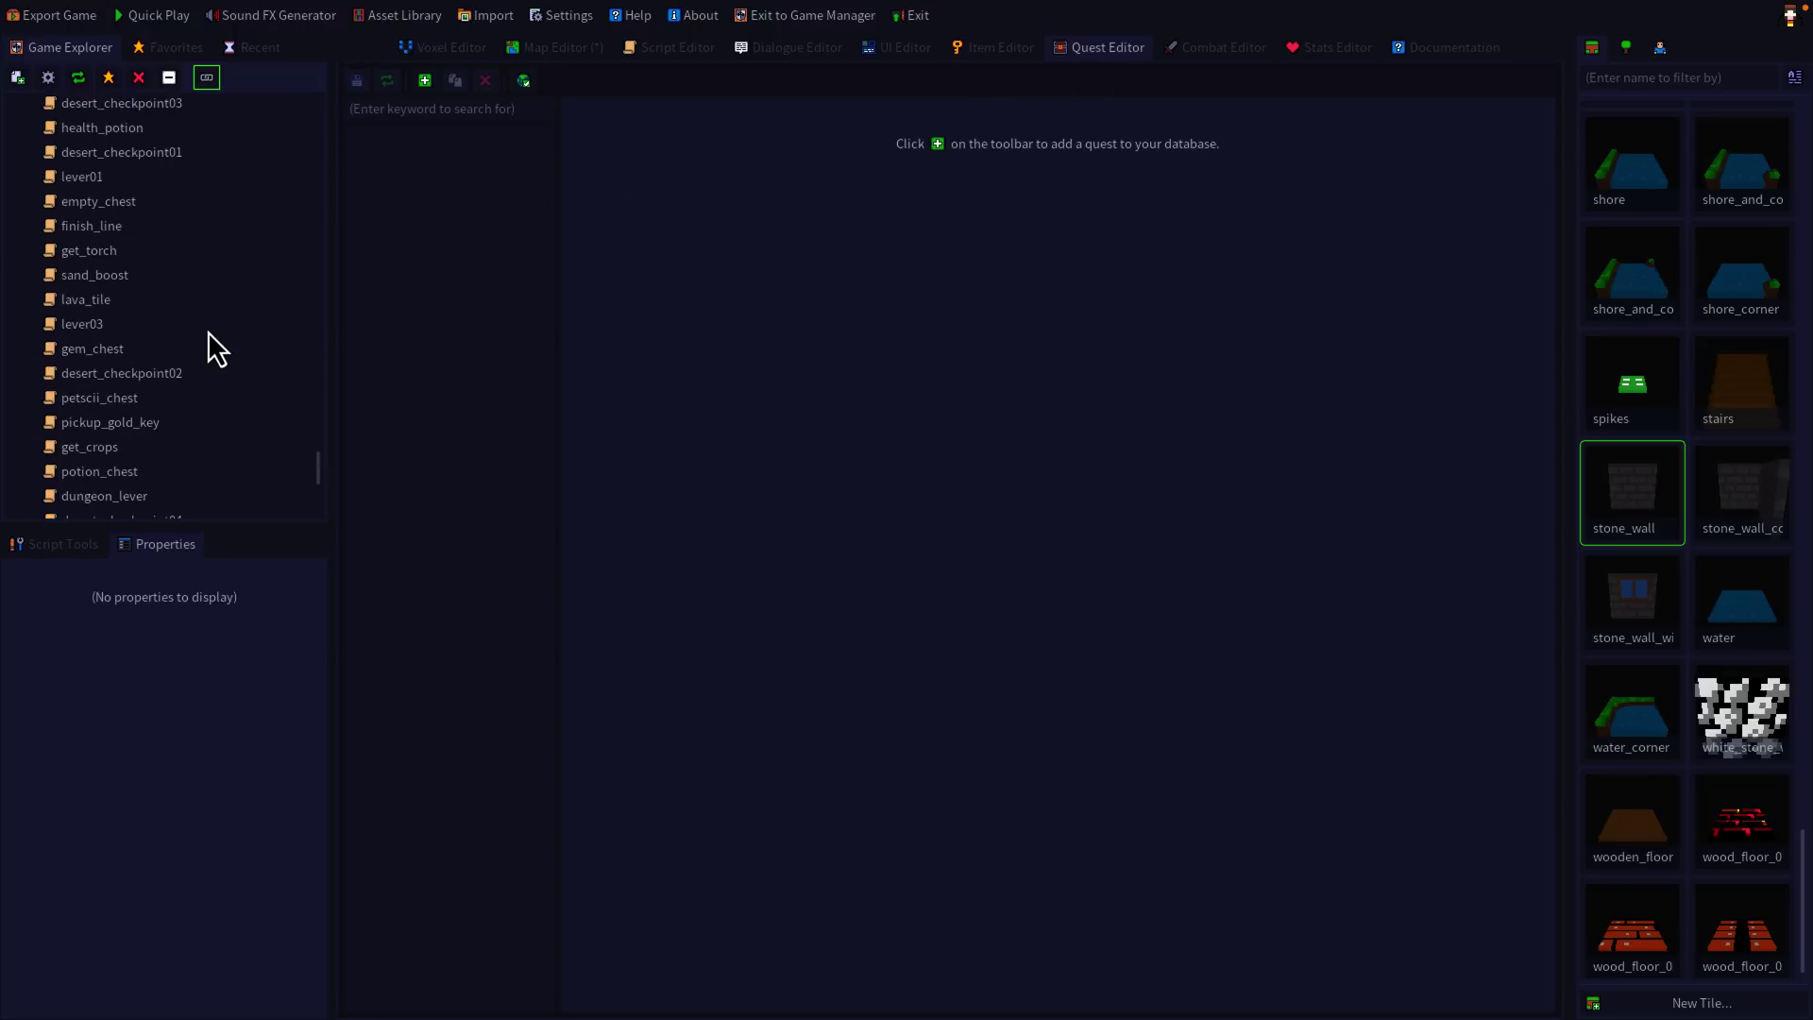
{"action": "scroll", "coordinate": [208, 332], "scroll_direction": "up", "scroll_amount": 10}
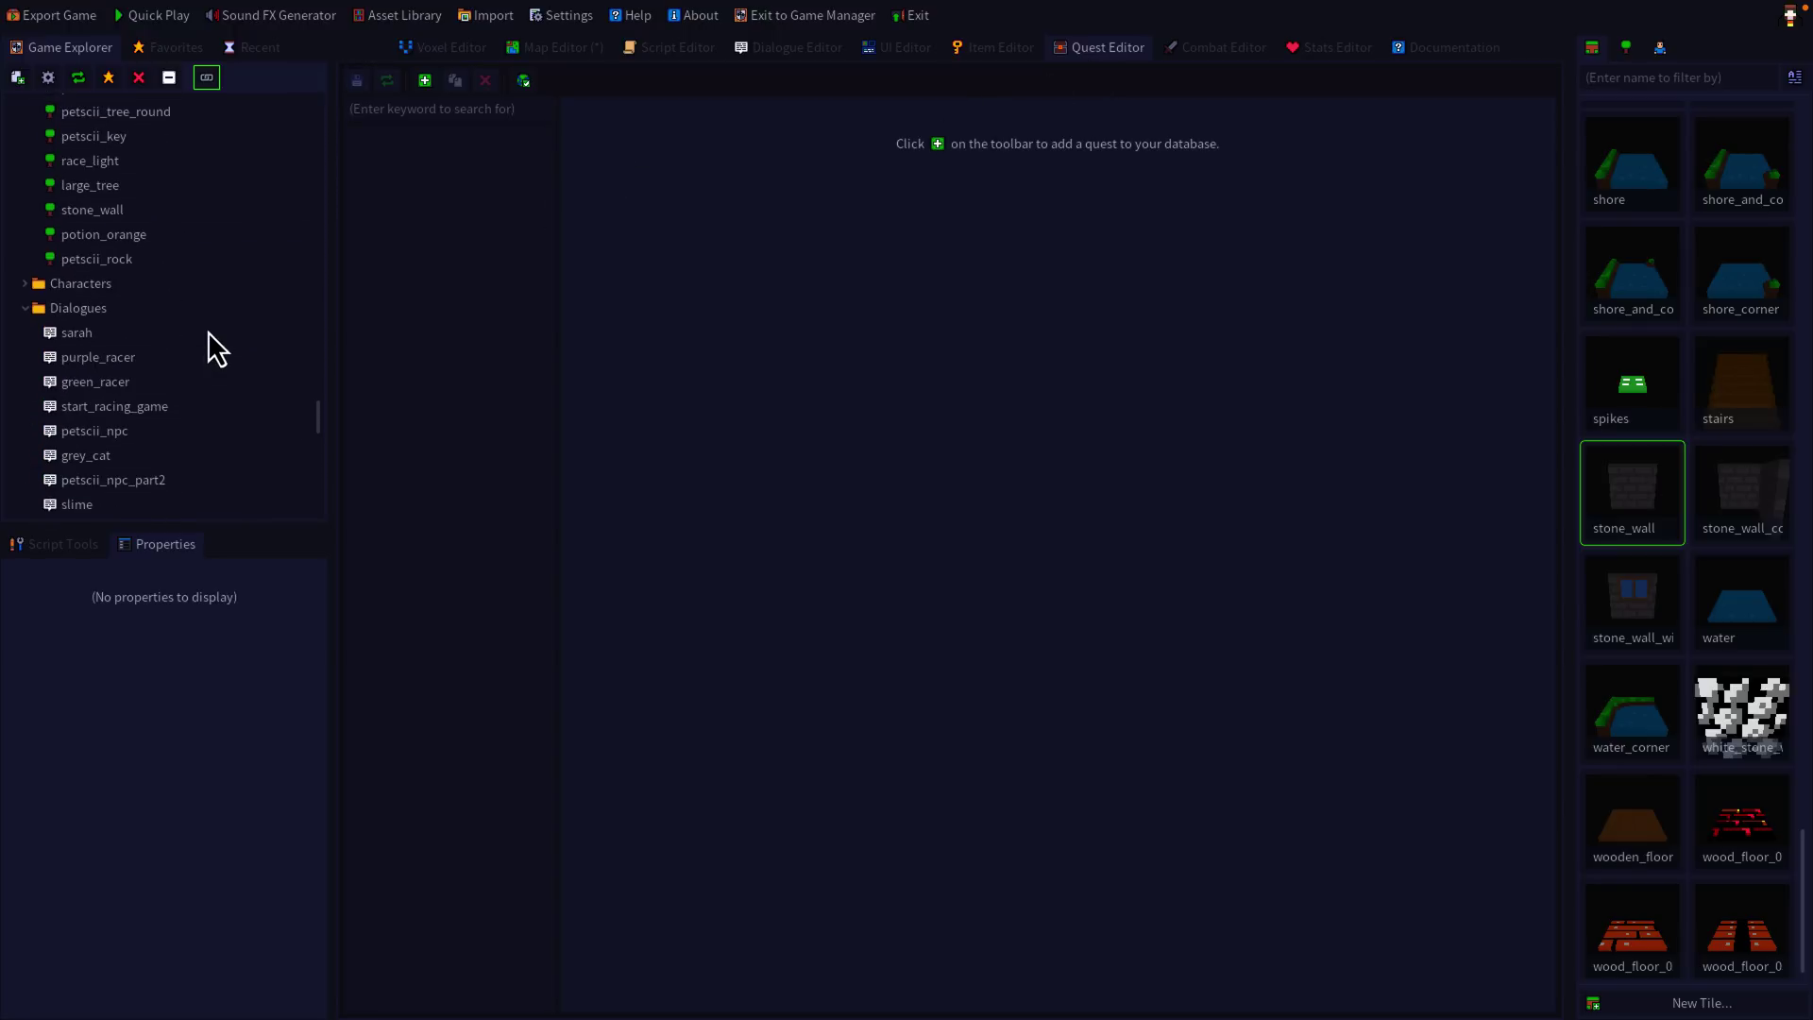
{"action": "scroll", "coordinate": [208, 332], "scroll_direction": "up", "scroll_amount": 10}
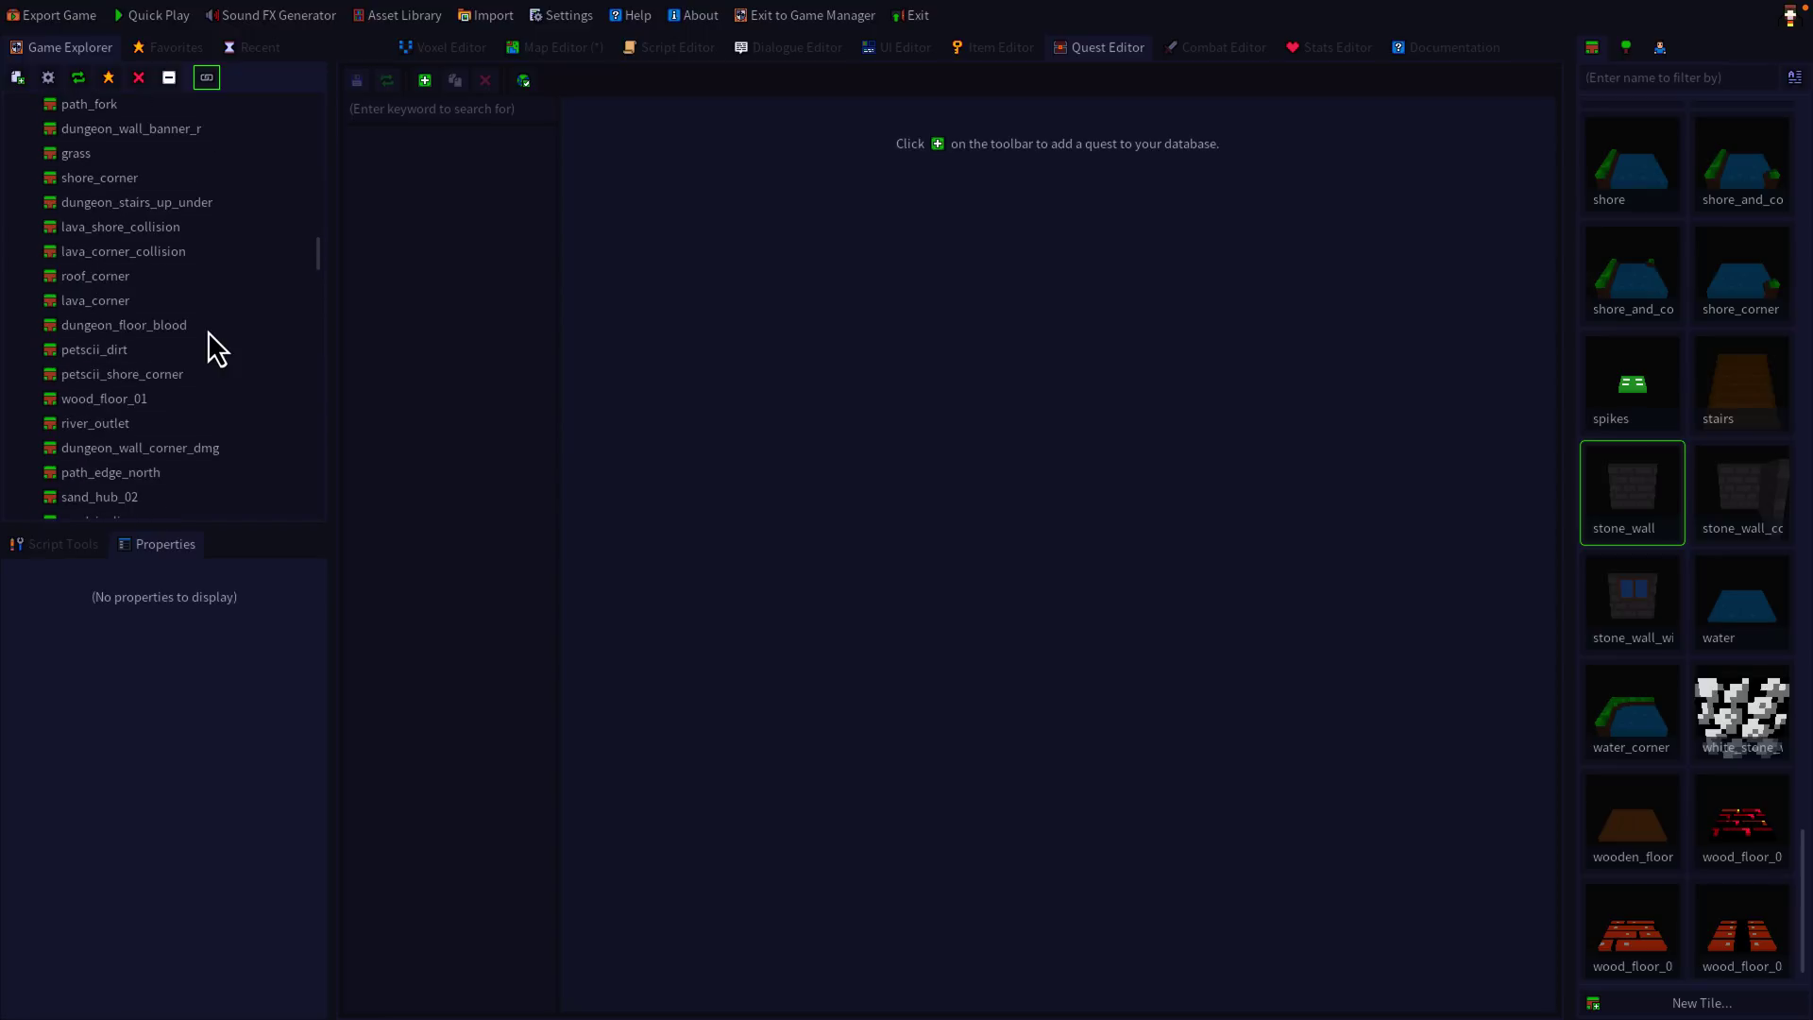
Review battles and enemies in the Combat Editor, then view hp, max_hp and equipment slots in the Stats Editor
{"action": "scroll", "coordinate": [207, 330], "scroll_direction": "down", "scroll_amount": 5}
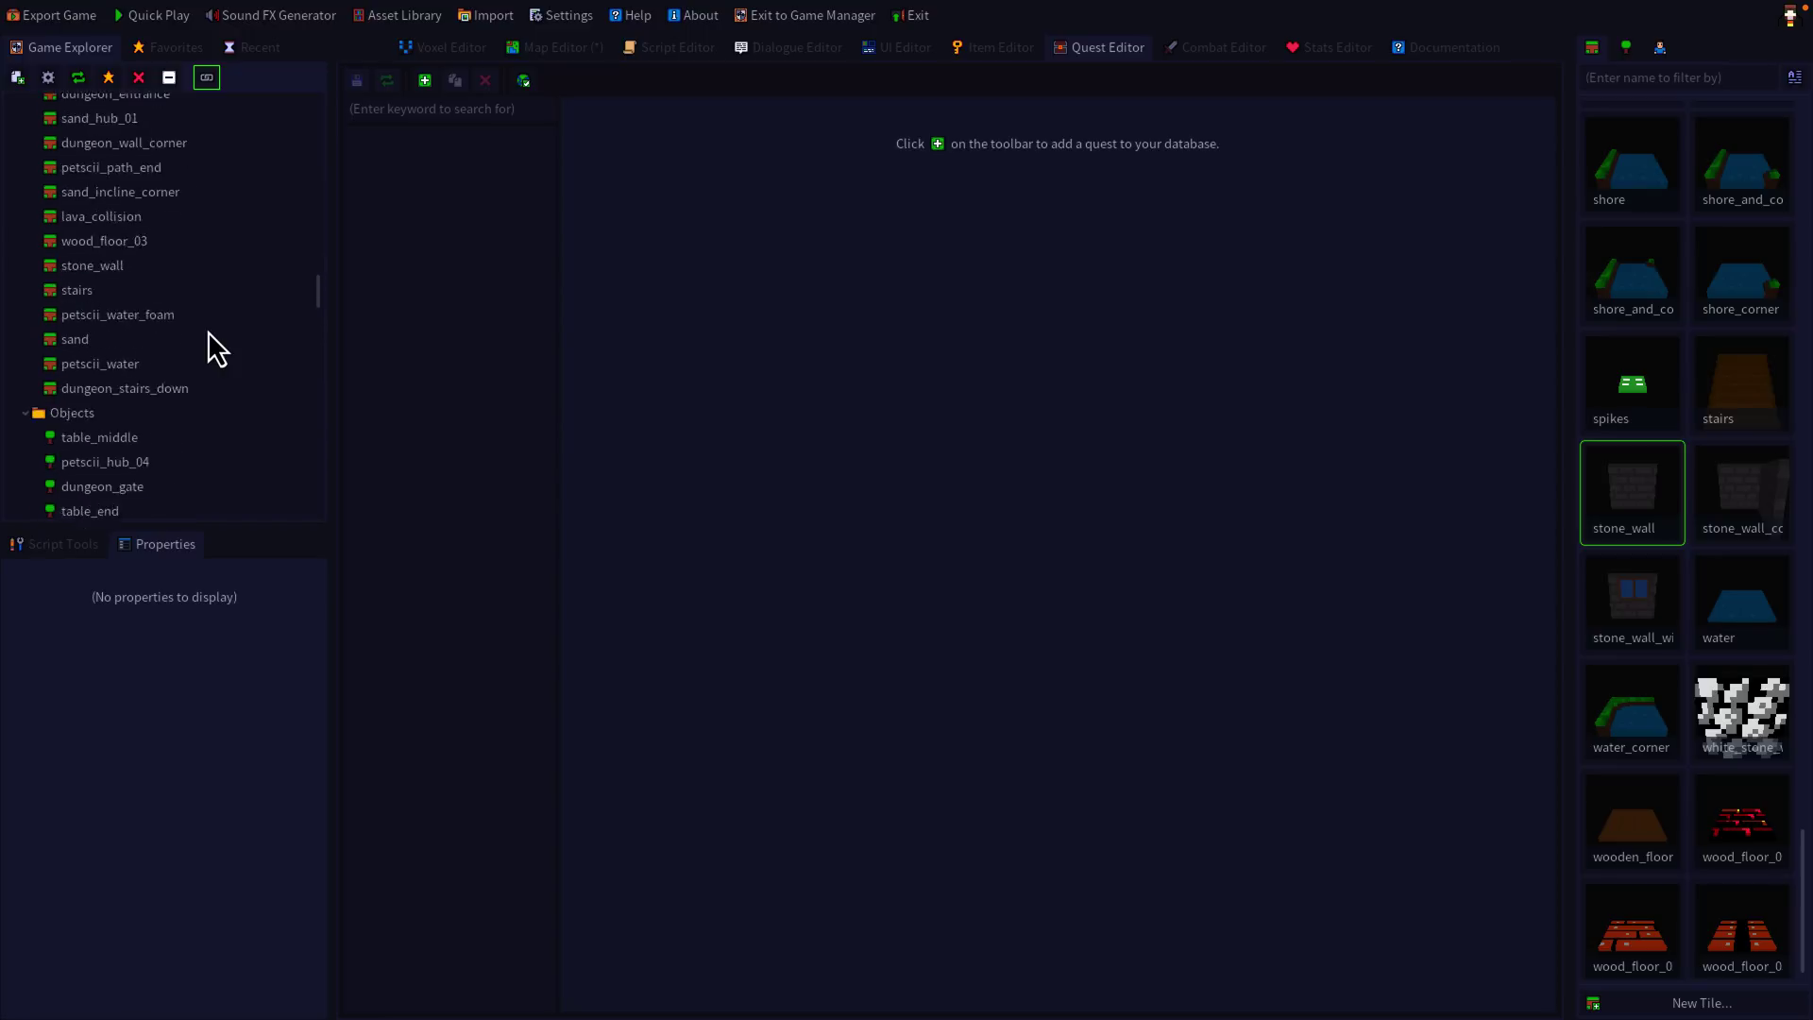
{"action": "left_click", "coordinate": [1228, 47]}
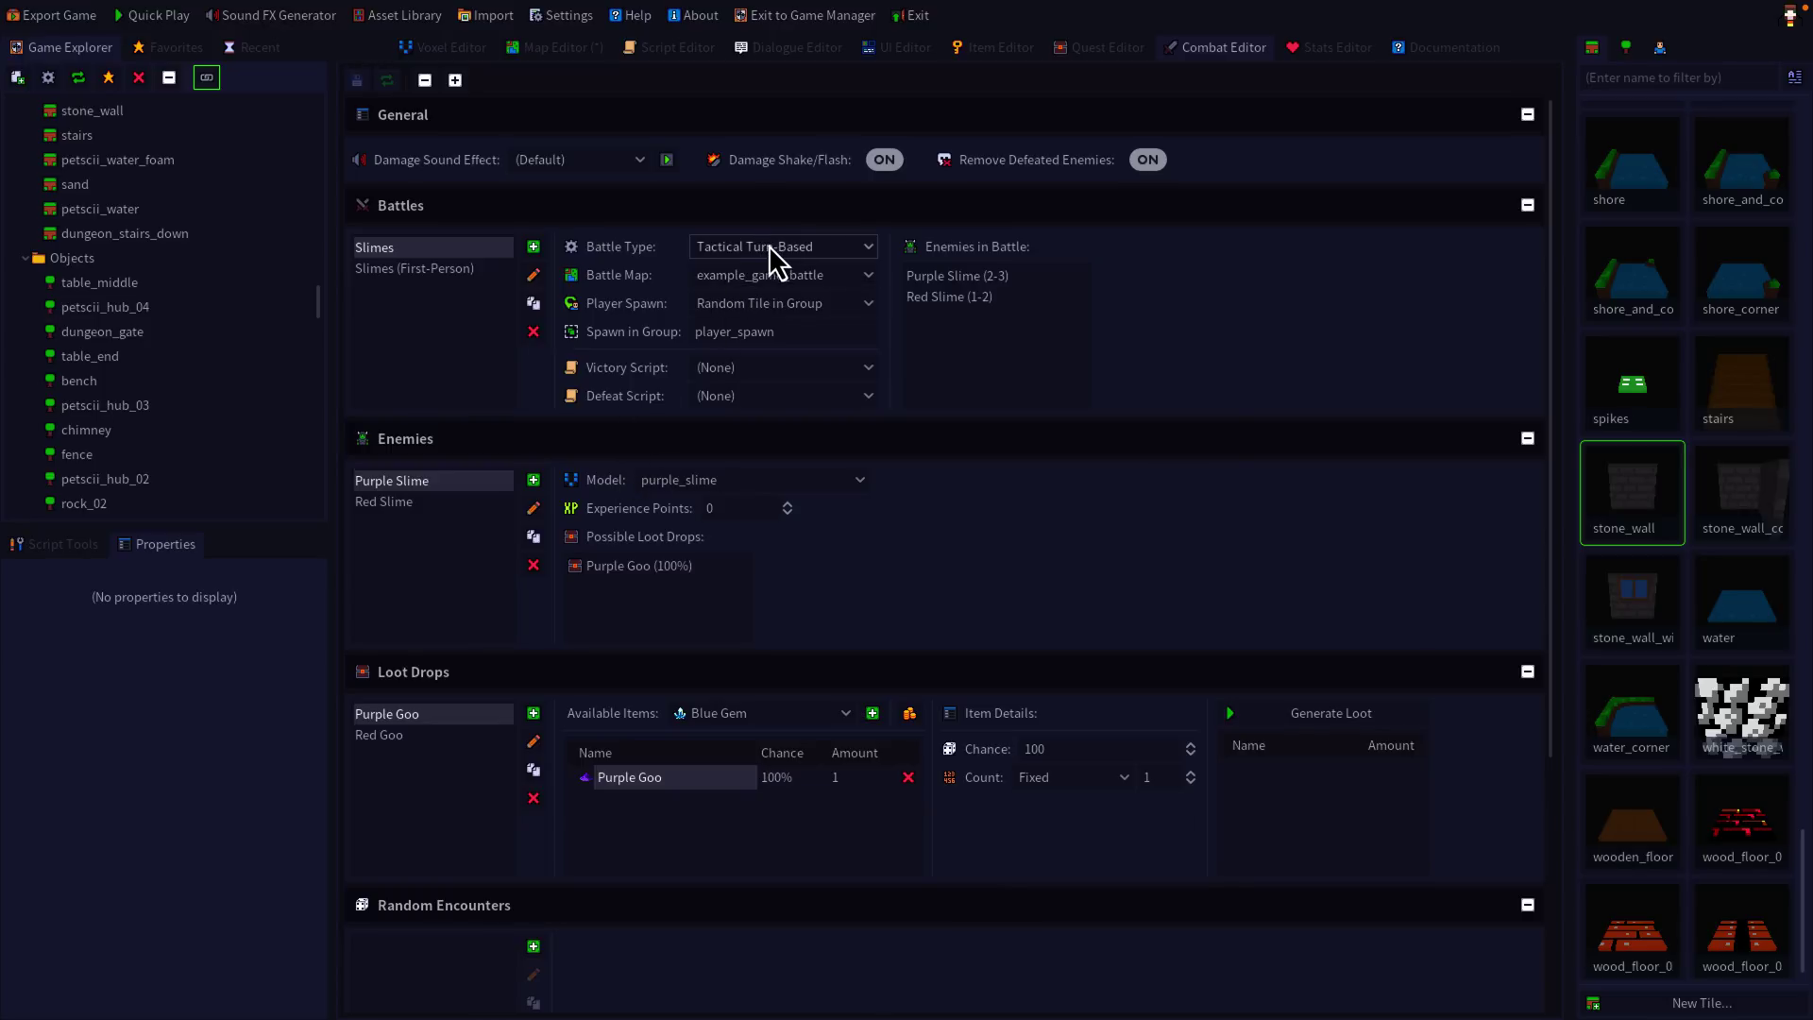
{"action": "left_click", "coordinate": [1332, 49]}
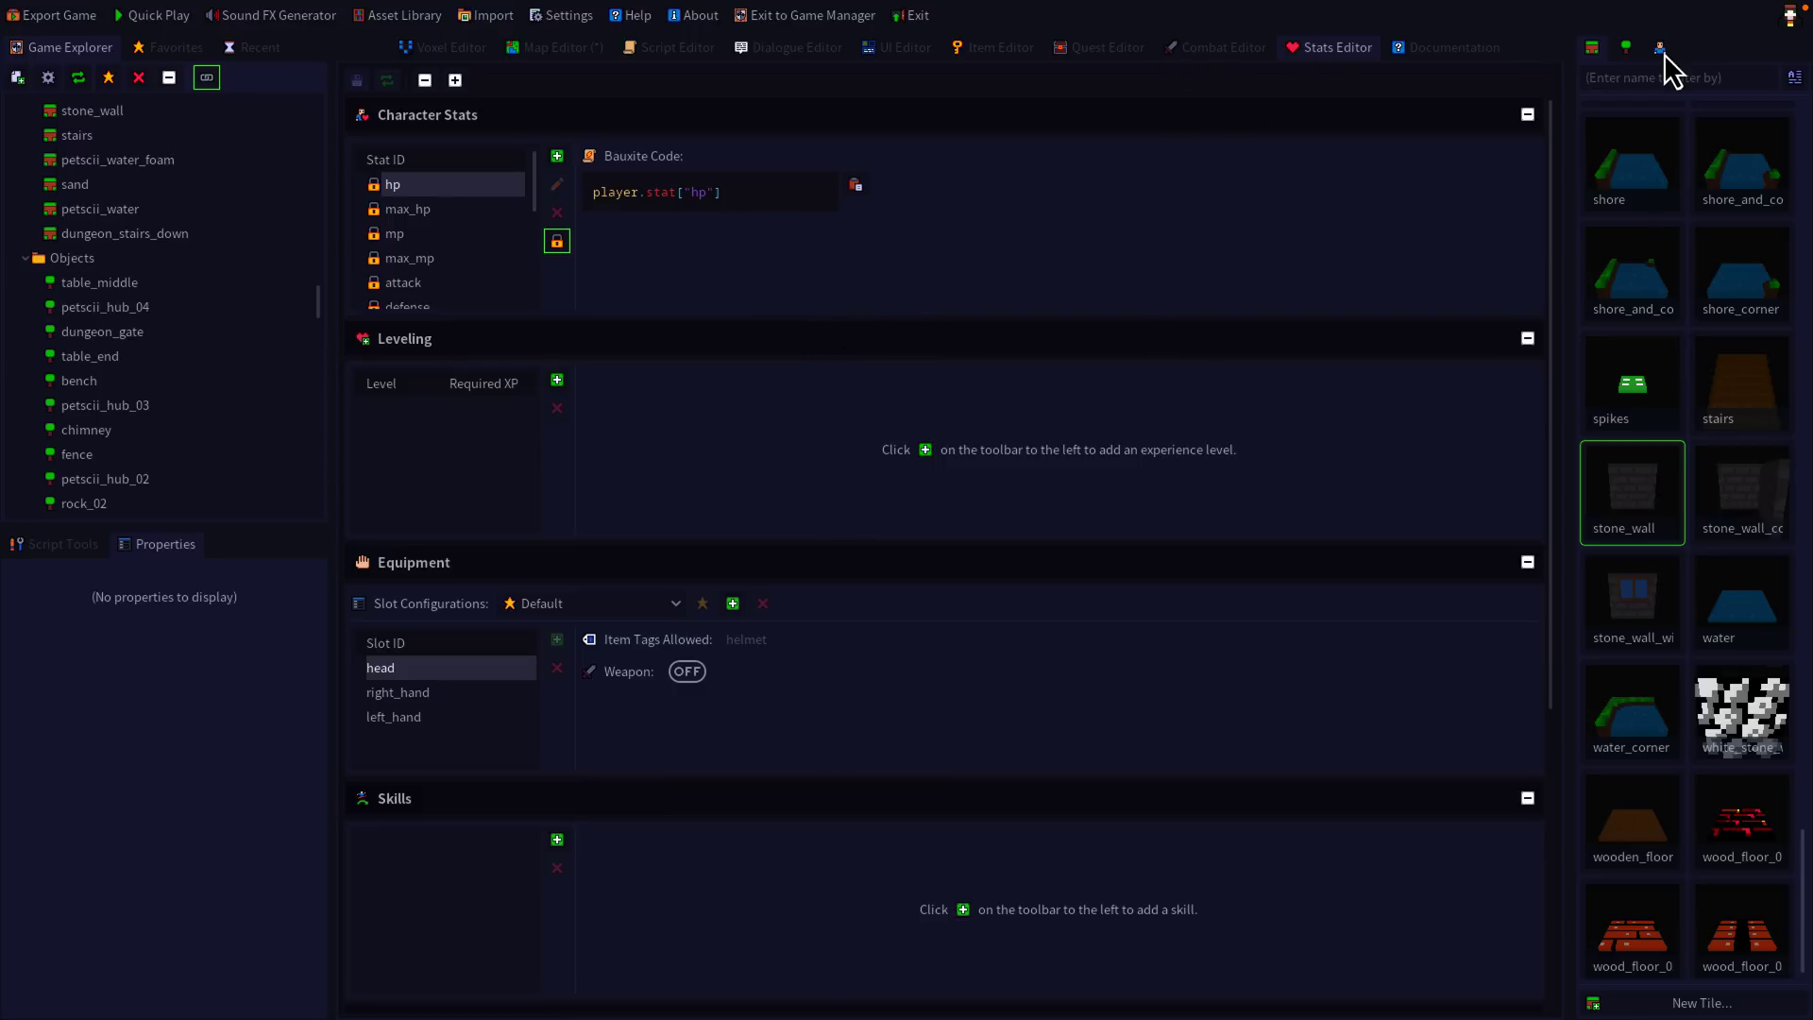
View the Tutorials documentation, then preview the Demo Game Hub theme in the UI Editor
{"action": "left_click", "coordinate": [1492, 53]}
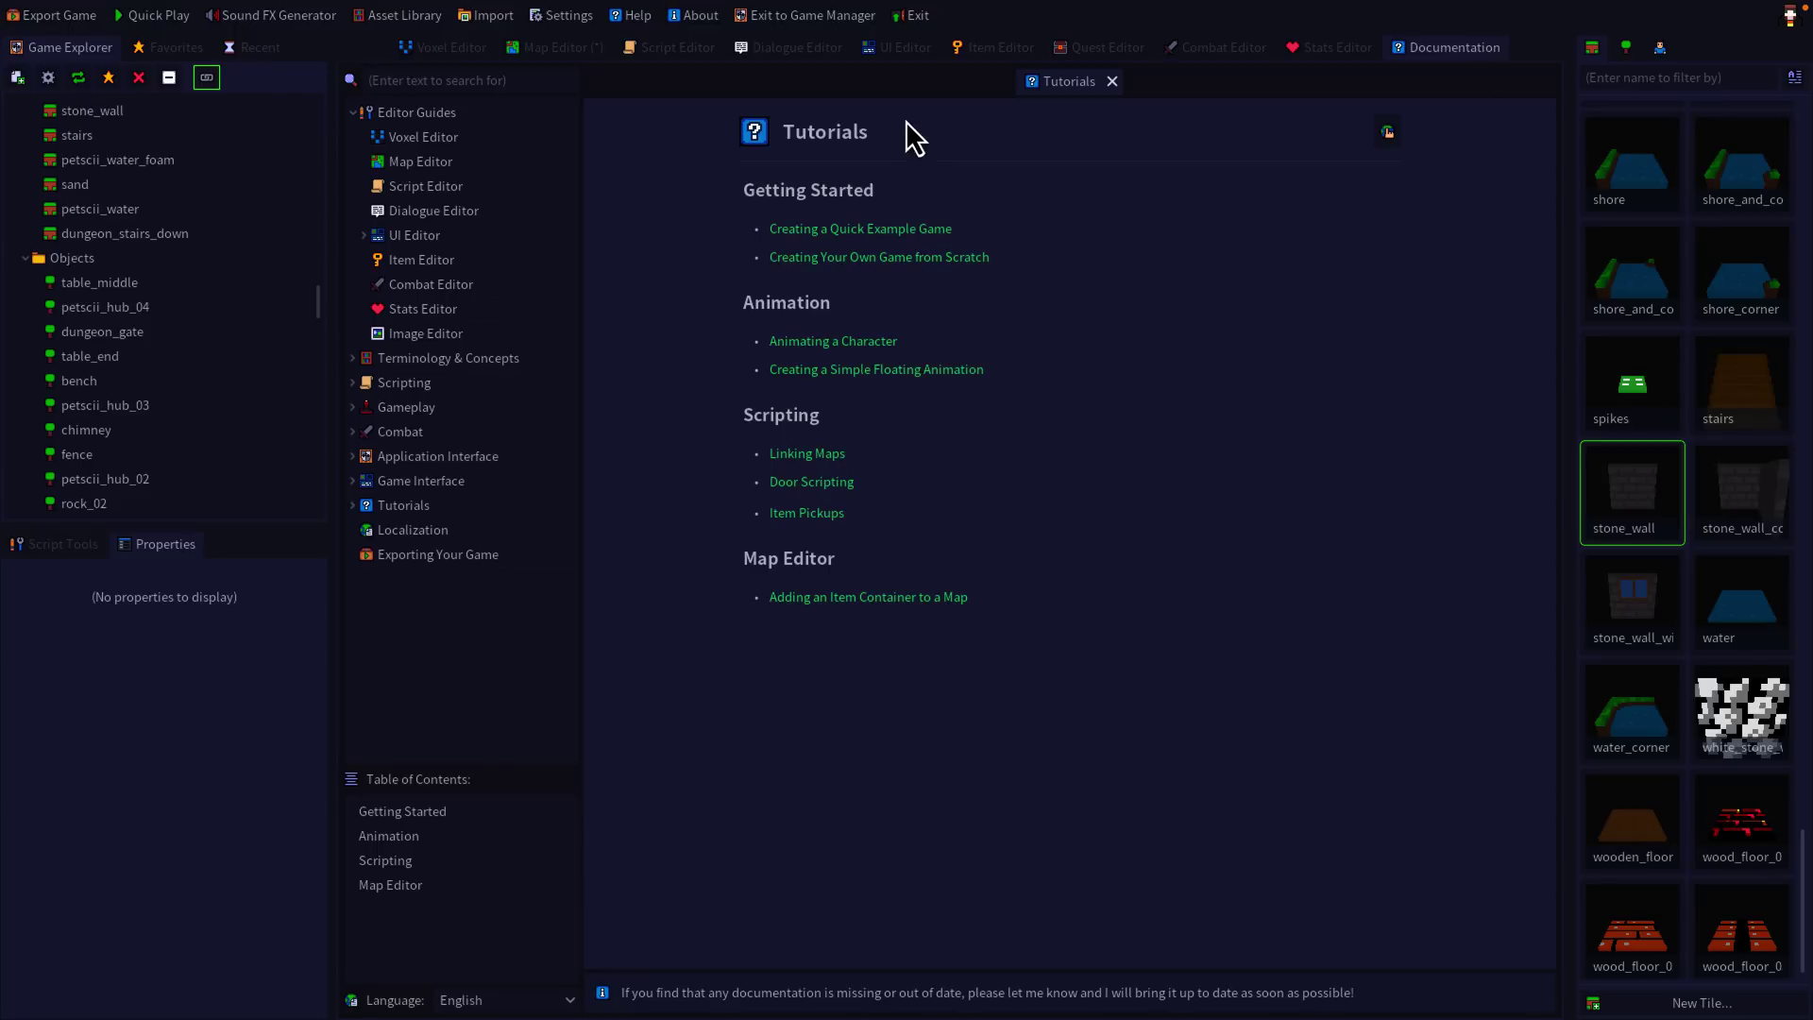
{"action": "left_click", "coordinate": [903, 53]}
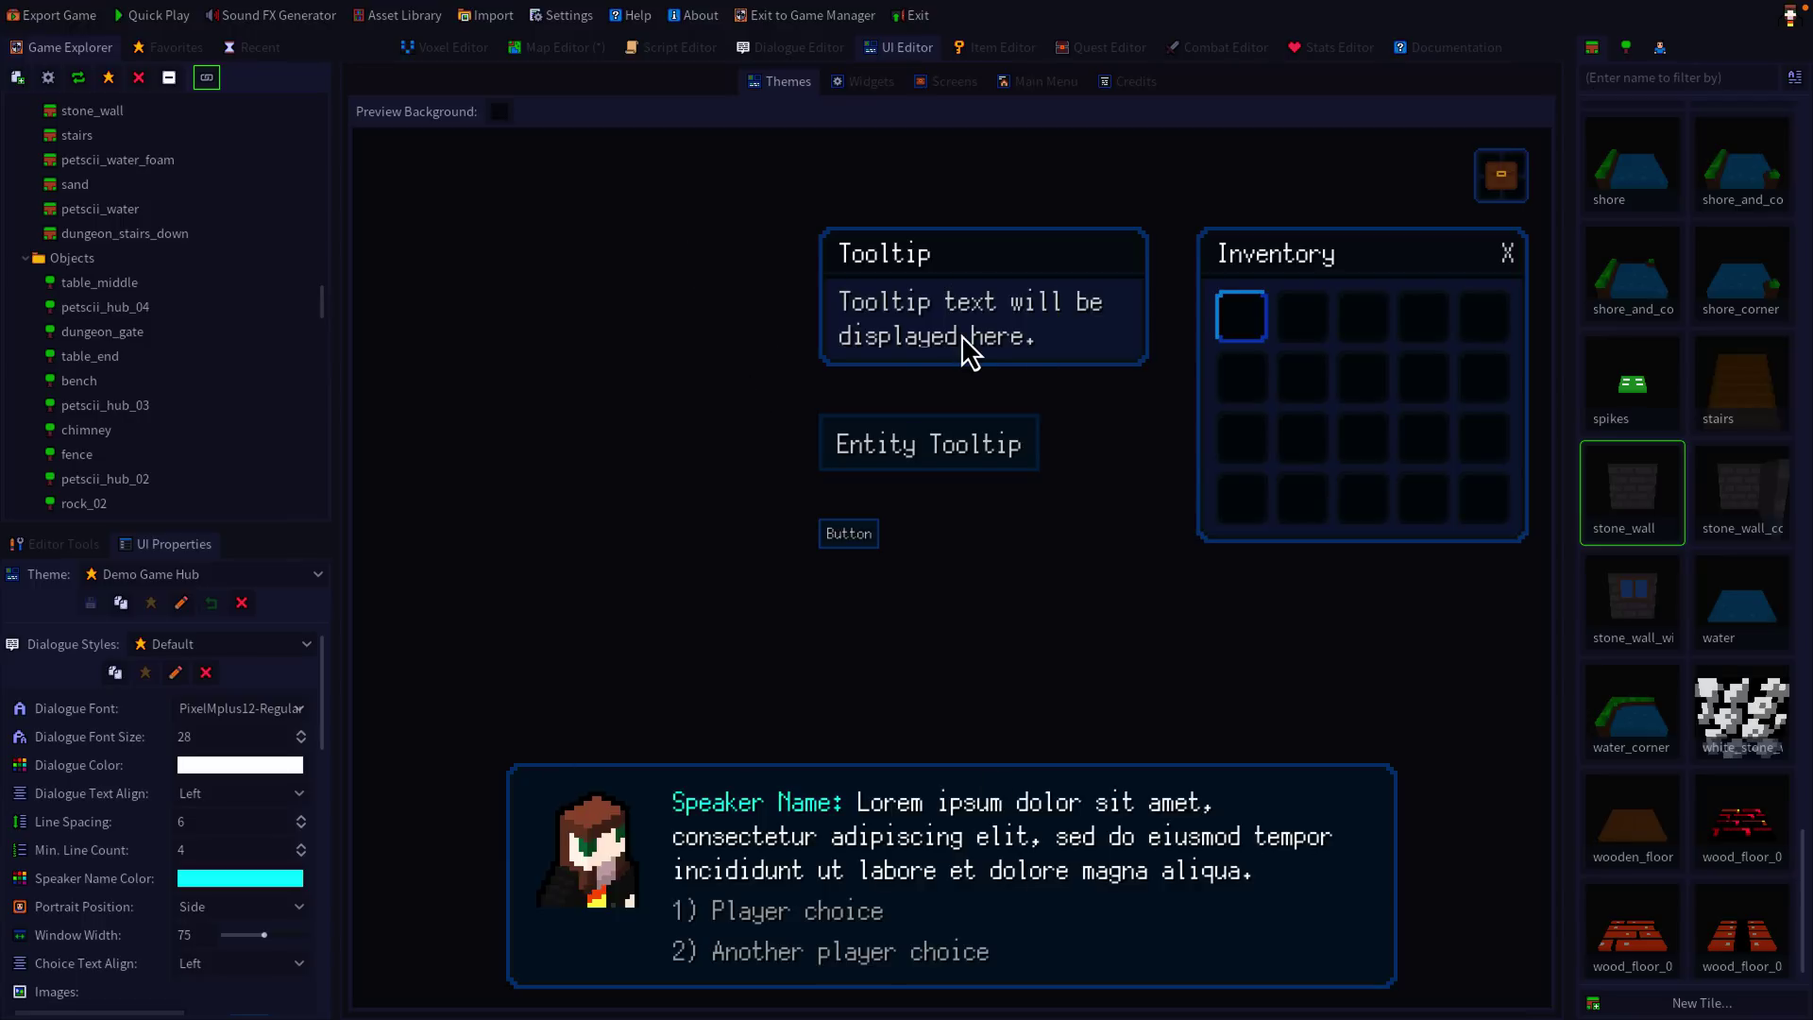
{"action": "left_click", "coordinate": [243, 17]}
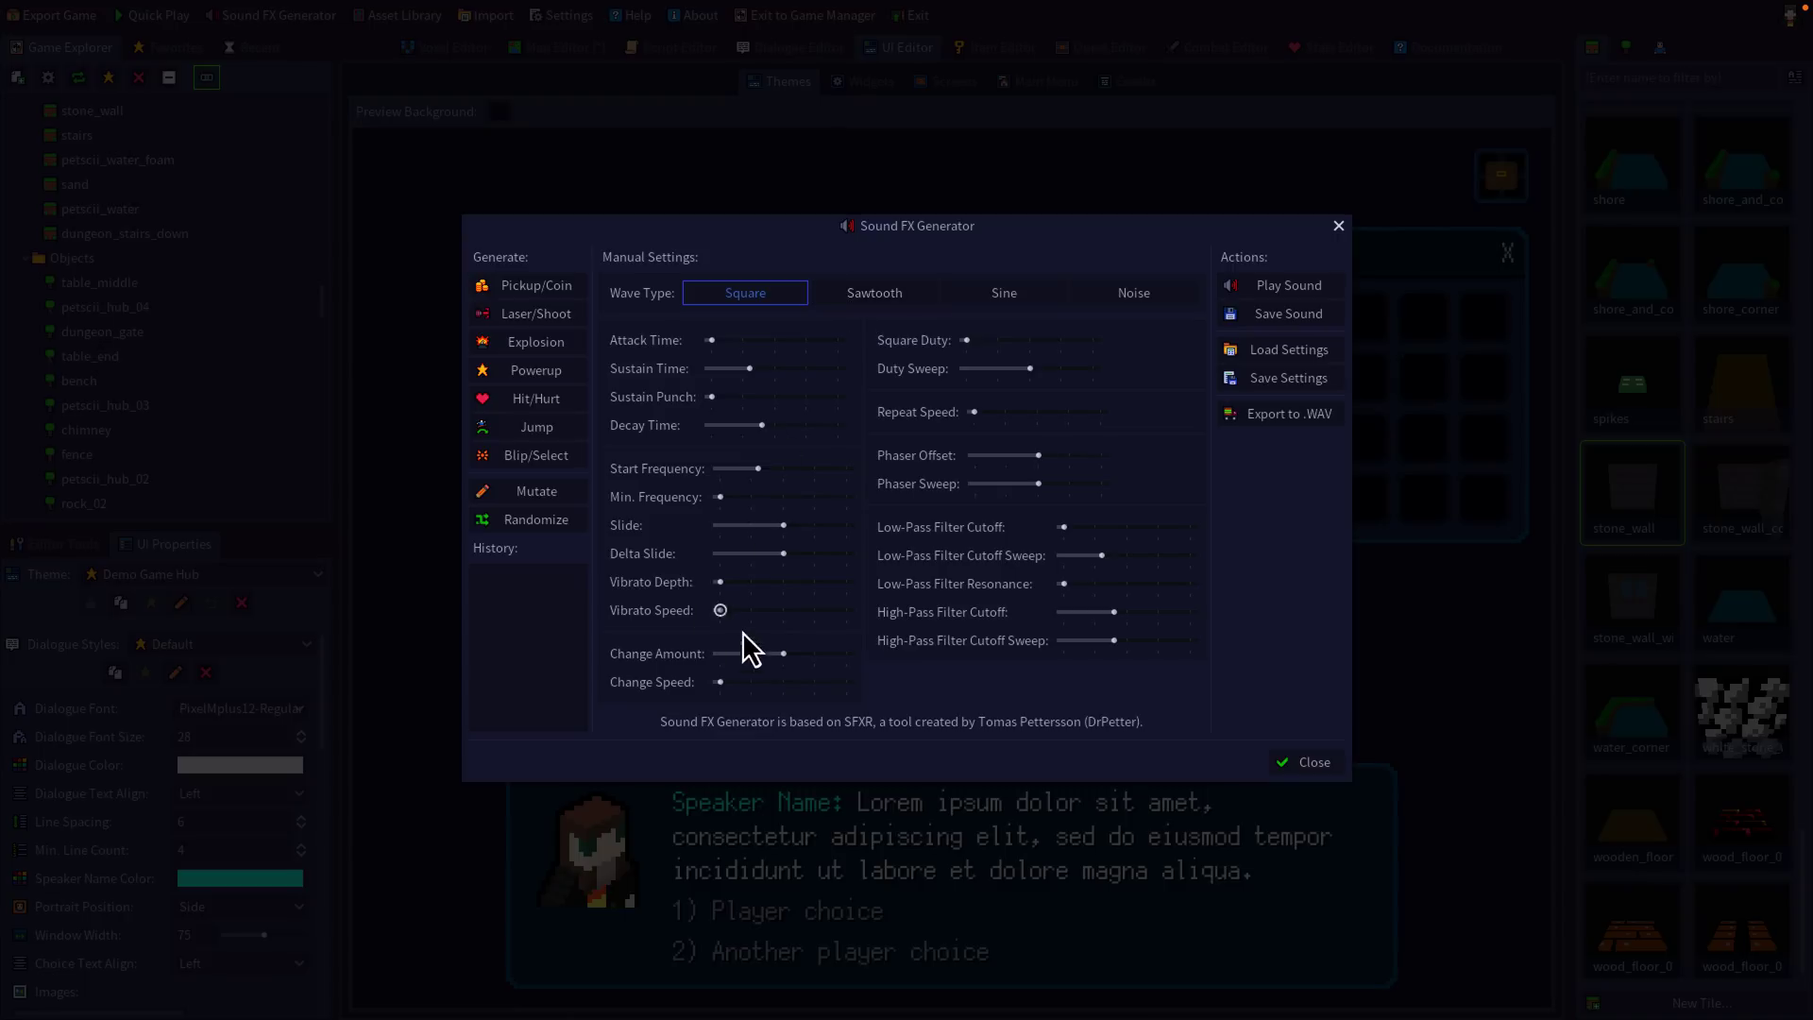
{"action": "left_click", "coordinate": [531, 342]}
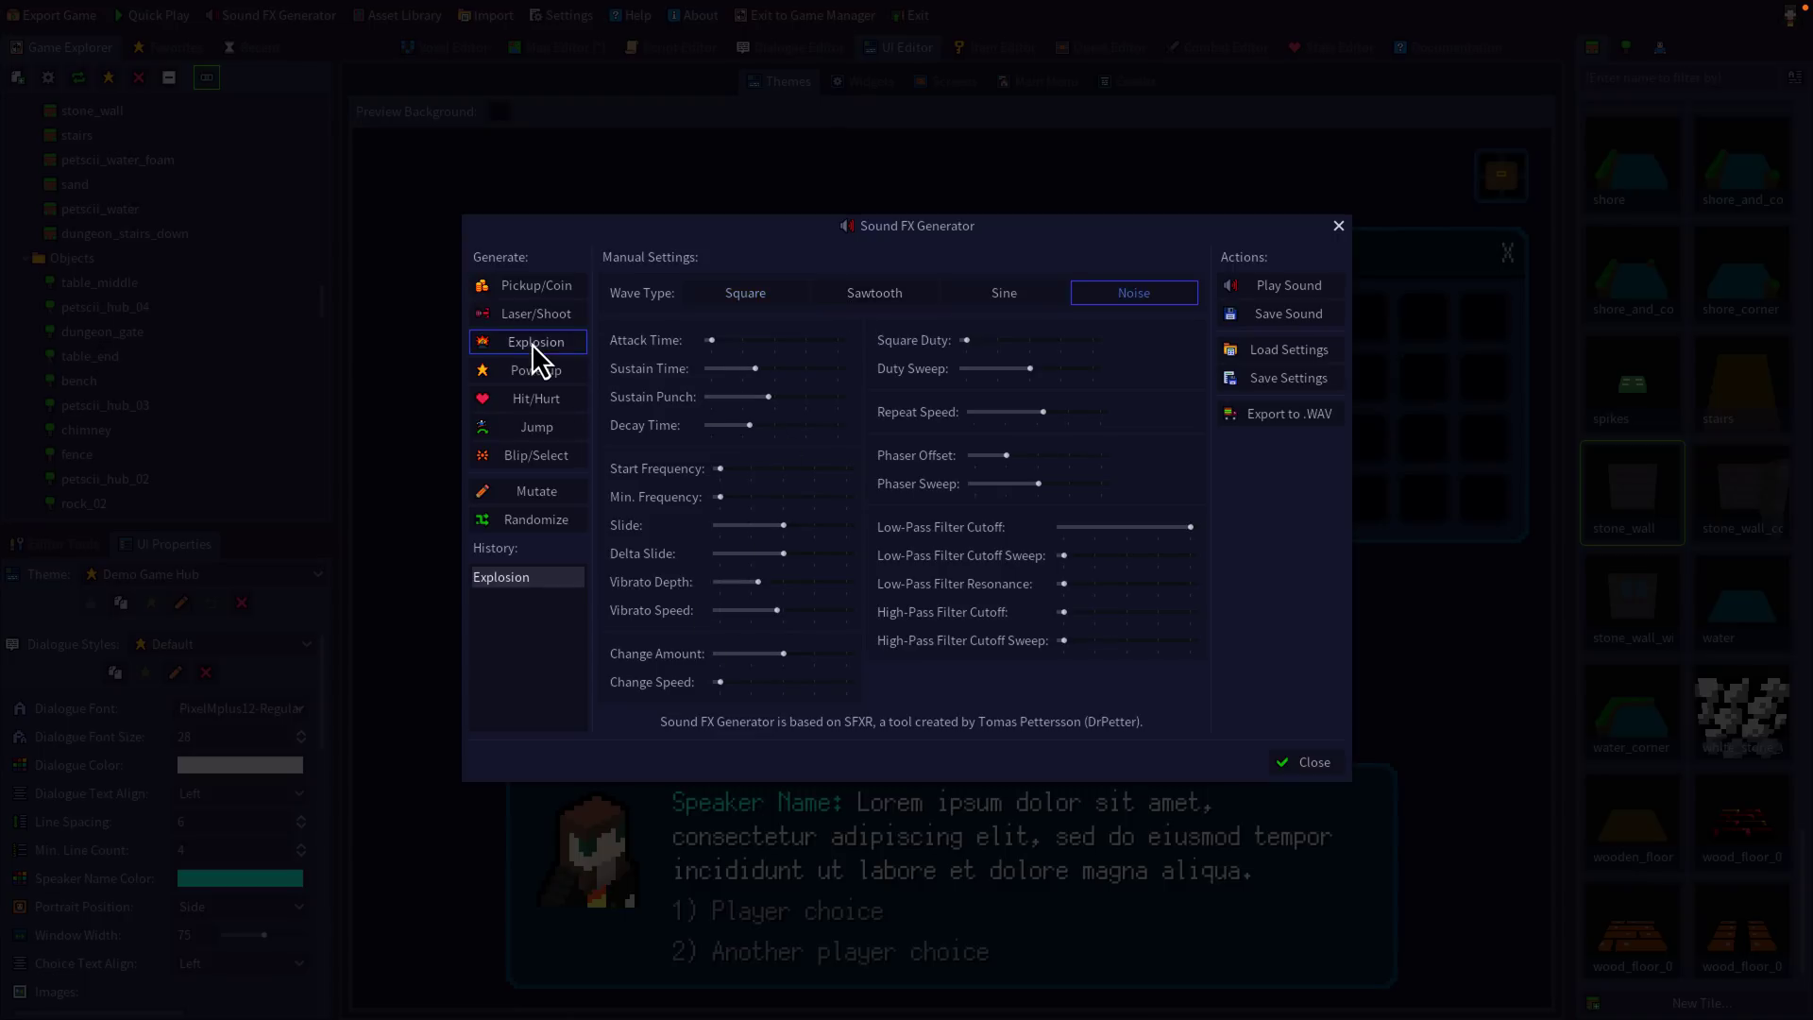
{"action": "left_click", "coordinate": [535, 365]}
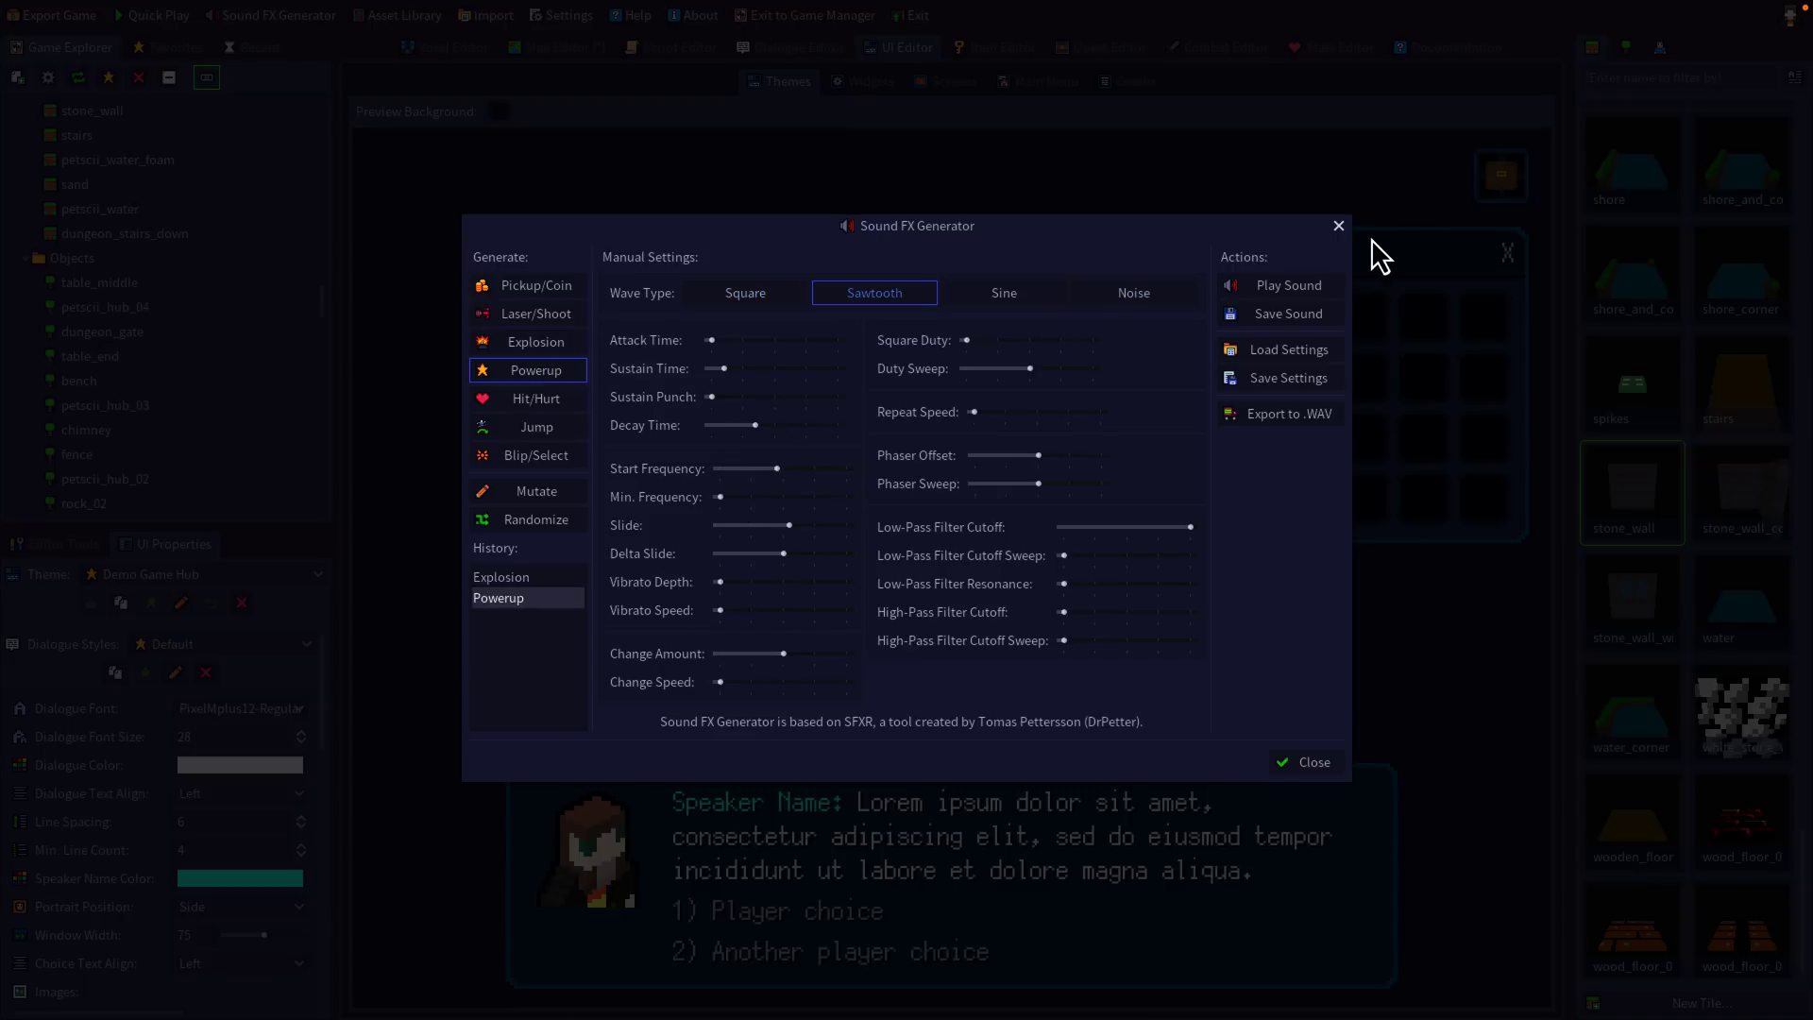
{"action": "left_click", "coordinate": [1338, 228]}
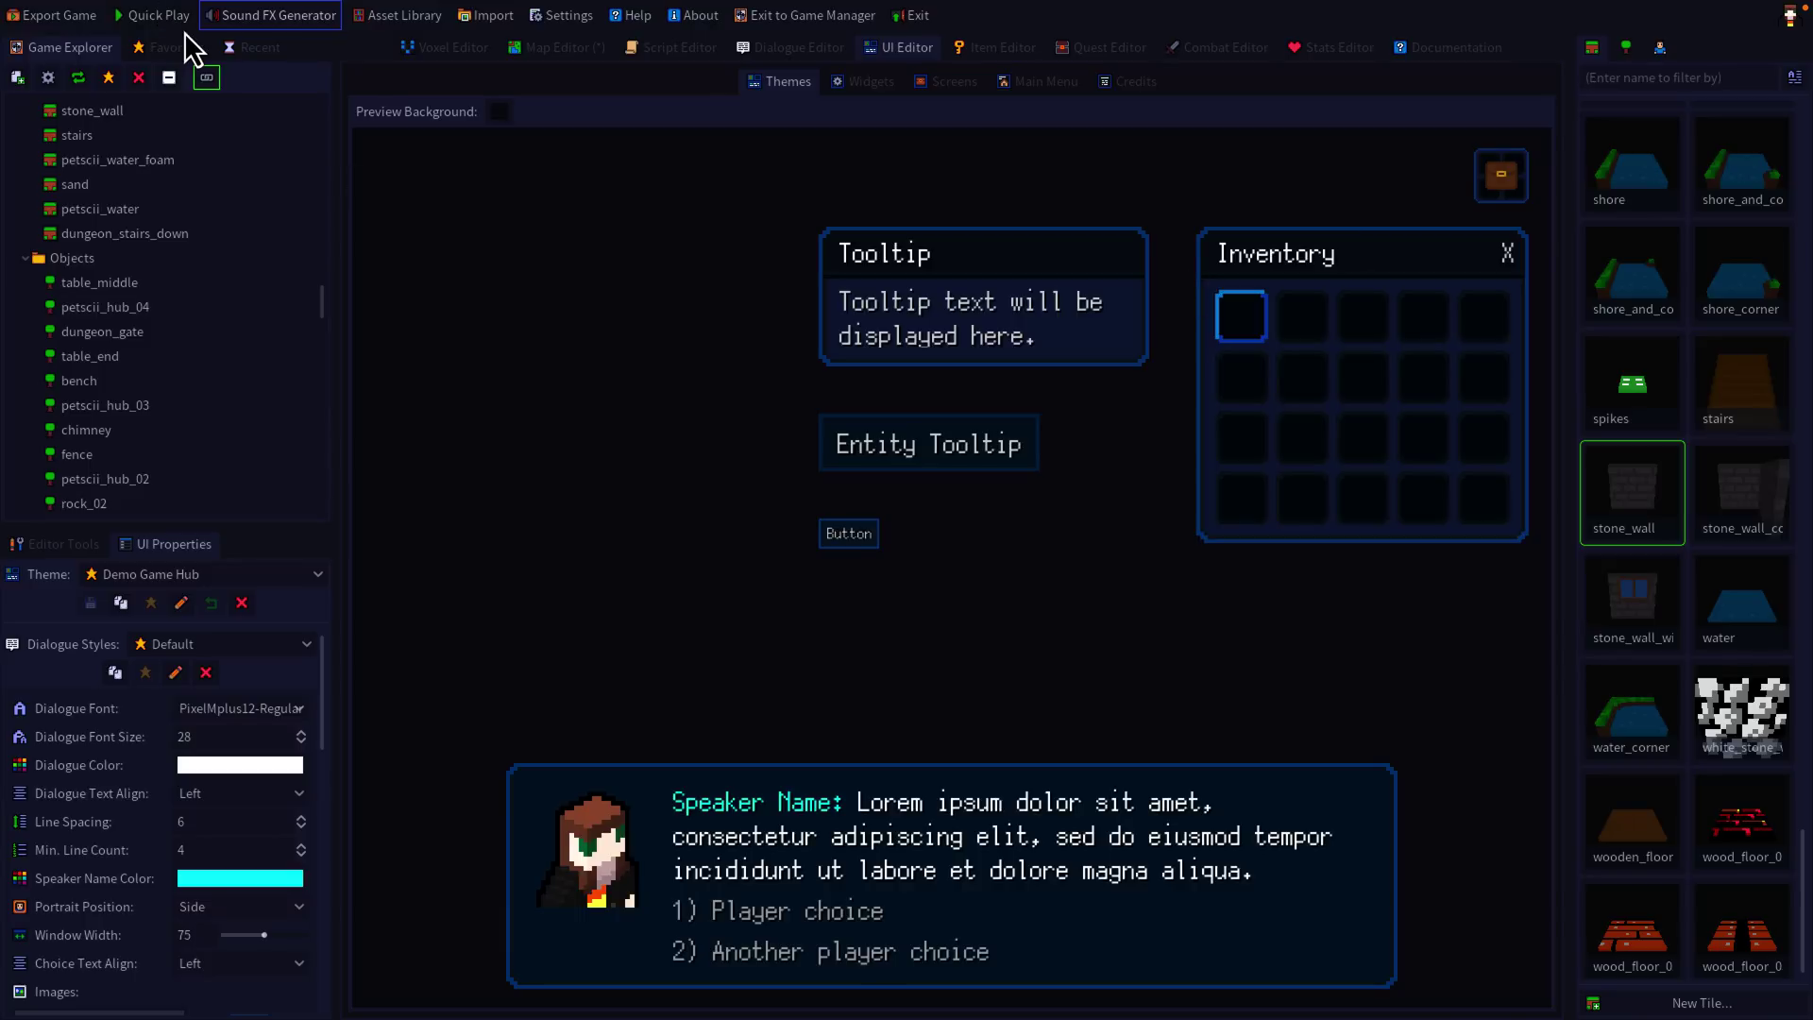
Open the asset library and begin paging forward through its models
{"action": "left_click", "coordinate": [405, 16]}
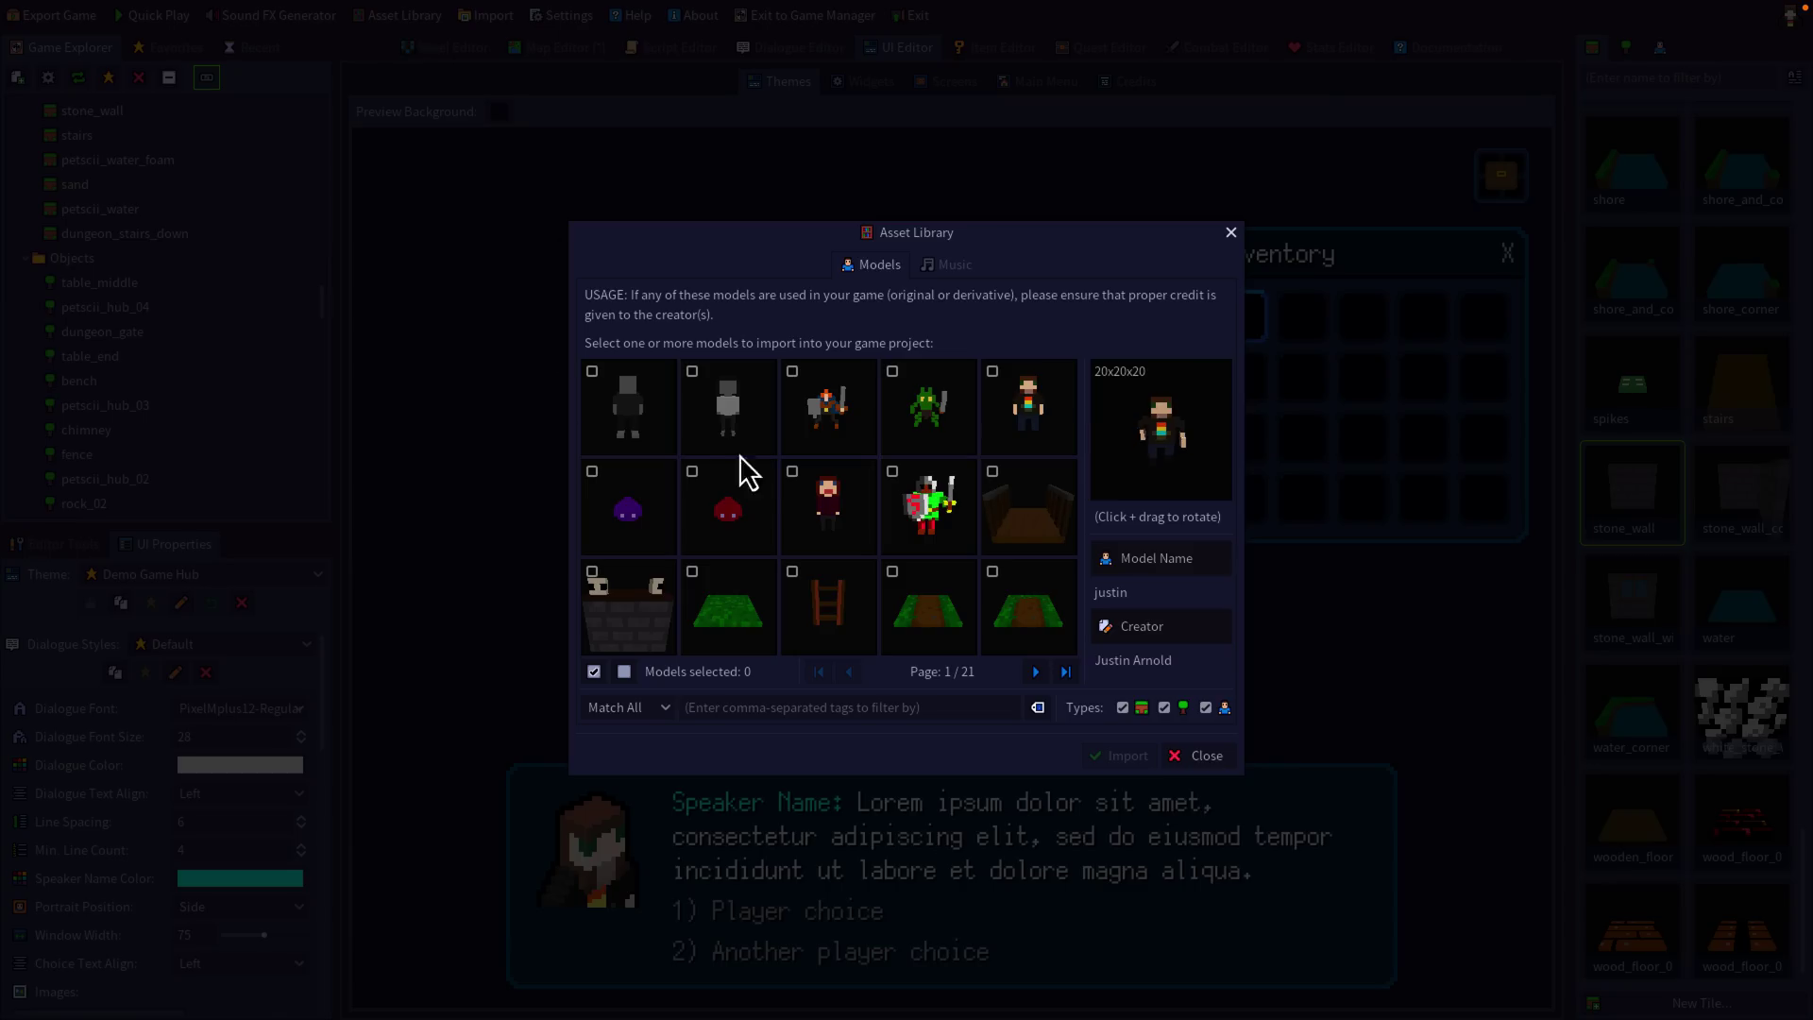
{"action": "left_click", "coordinate": [1036, 671]}
{"action": "left_click", "coordinate": [1036, 671]}
{"action": "left_click", "coordinate": [1036, 672]}
Page on to model page 20 of 21, close the library, and show the Objects assets
{"action": "left_click", "coordinate": [1036, 671]}
{"action": "double_click", "coordinate": [1036, 671]}
{"action": "left_click", "coordinate": [1036, 672]}
{"action": "double_click", "coordinate": [1036, 671]}
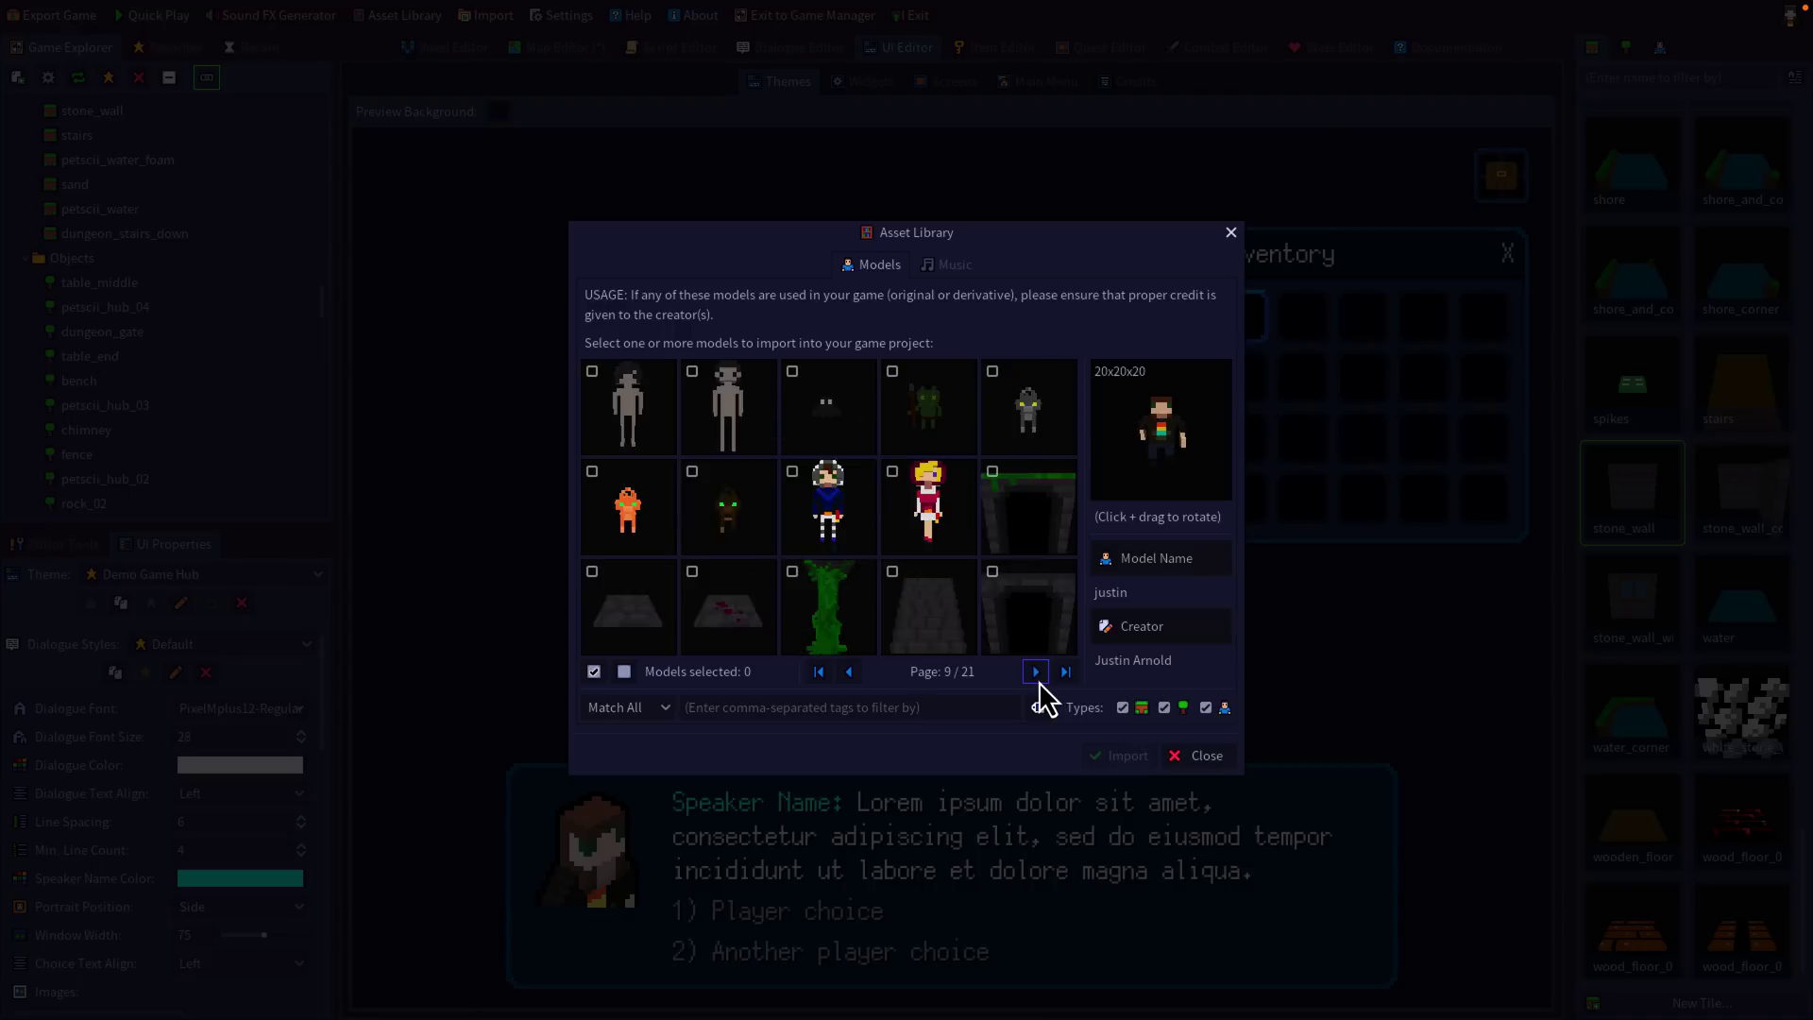
{"action": "double_click", "coordinate": [1036, 671]}
{"action": "left_click", "coordinate": [1036, 671]}
{"action": "double_click", "coordinate": [1036, 671]}
{"action": "double_click", "coordinate": [1036, 672]}
{"action": "left_click", "coordinate": [1036, 671]}
{"action": "double_click", "coordinate": [1036, 671]}
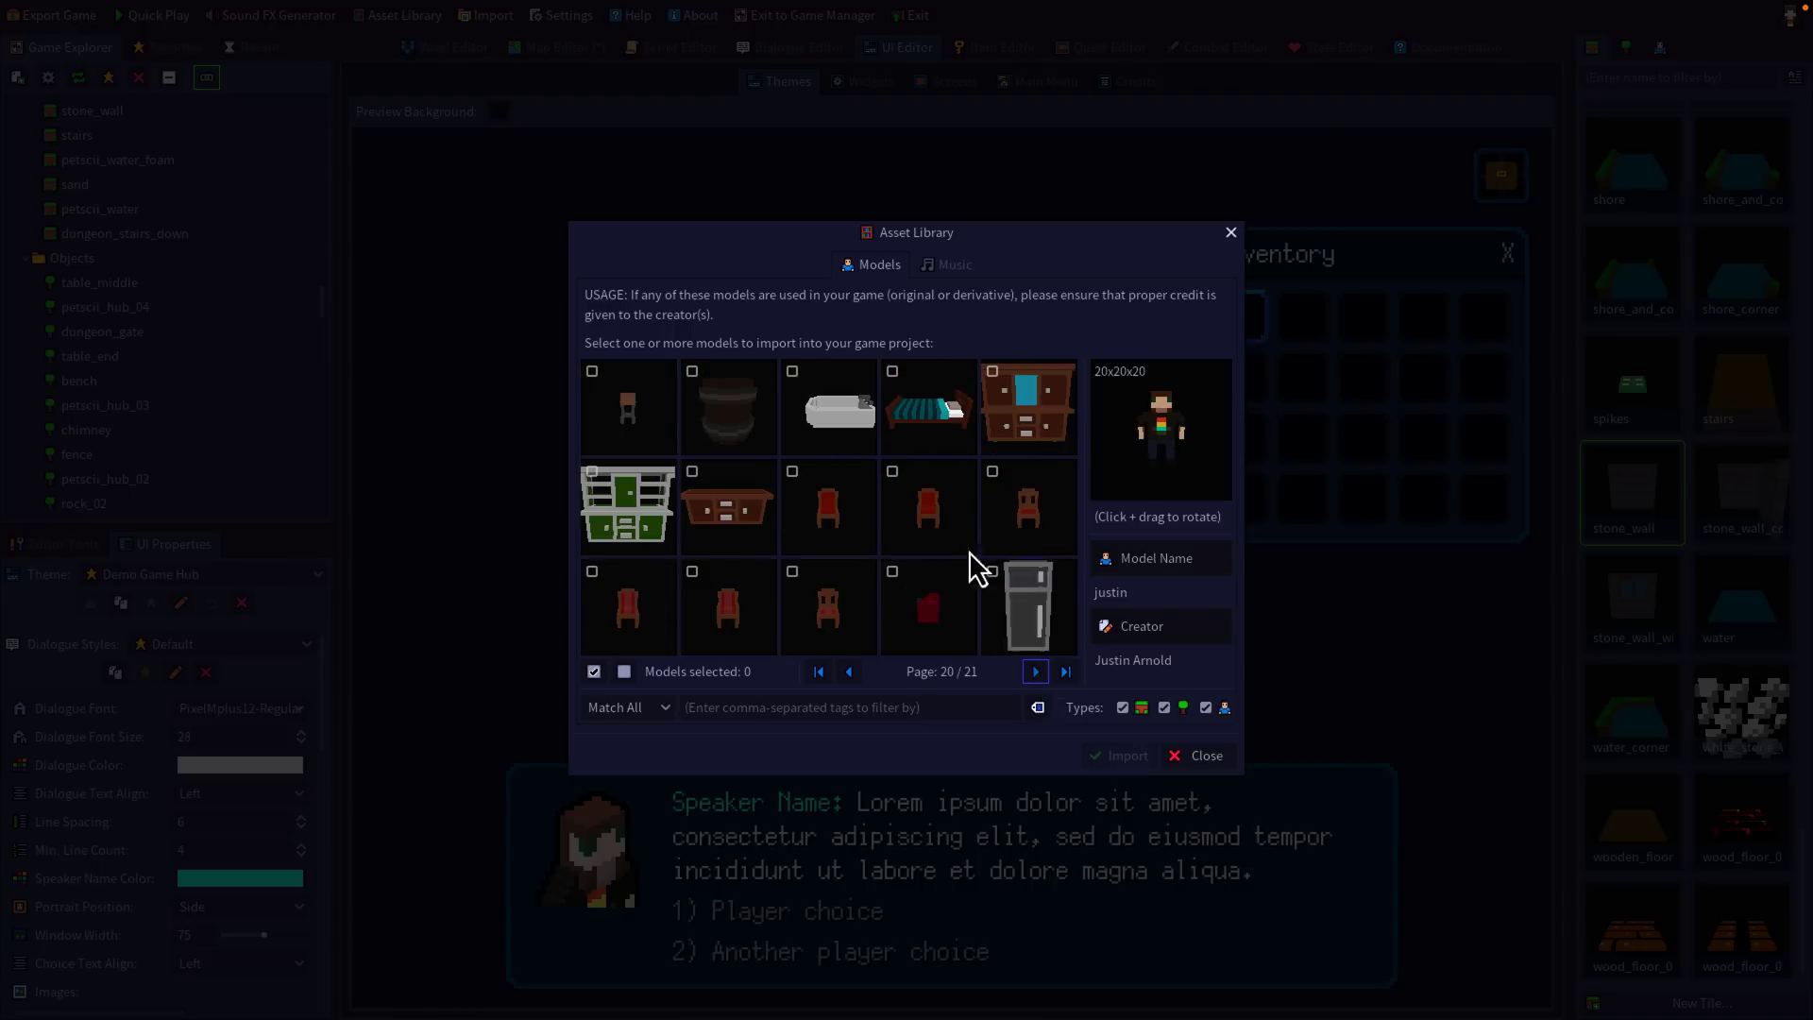
{"action": "left_click", "coordinate": [1232, 235]}
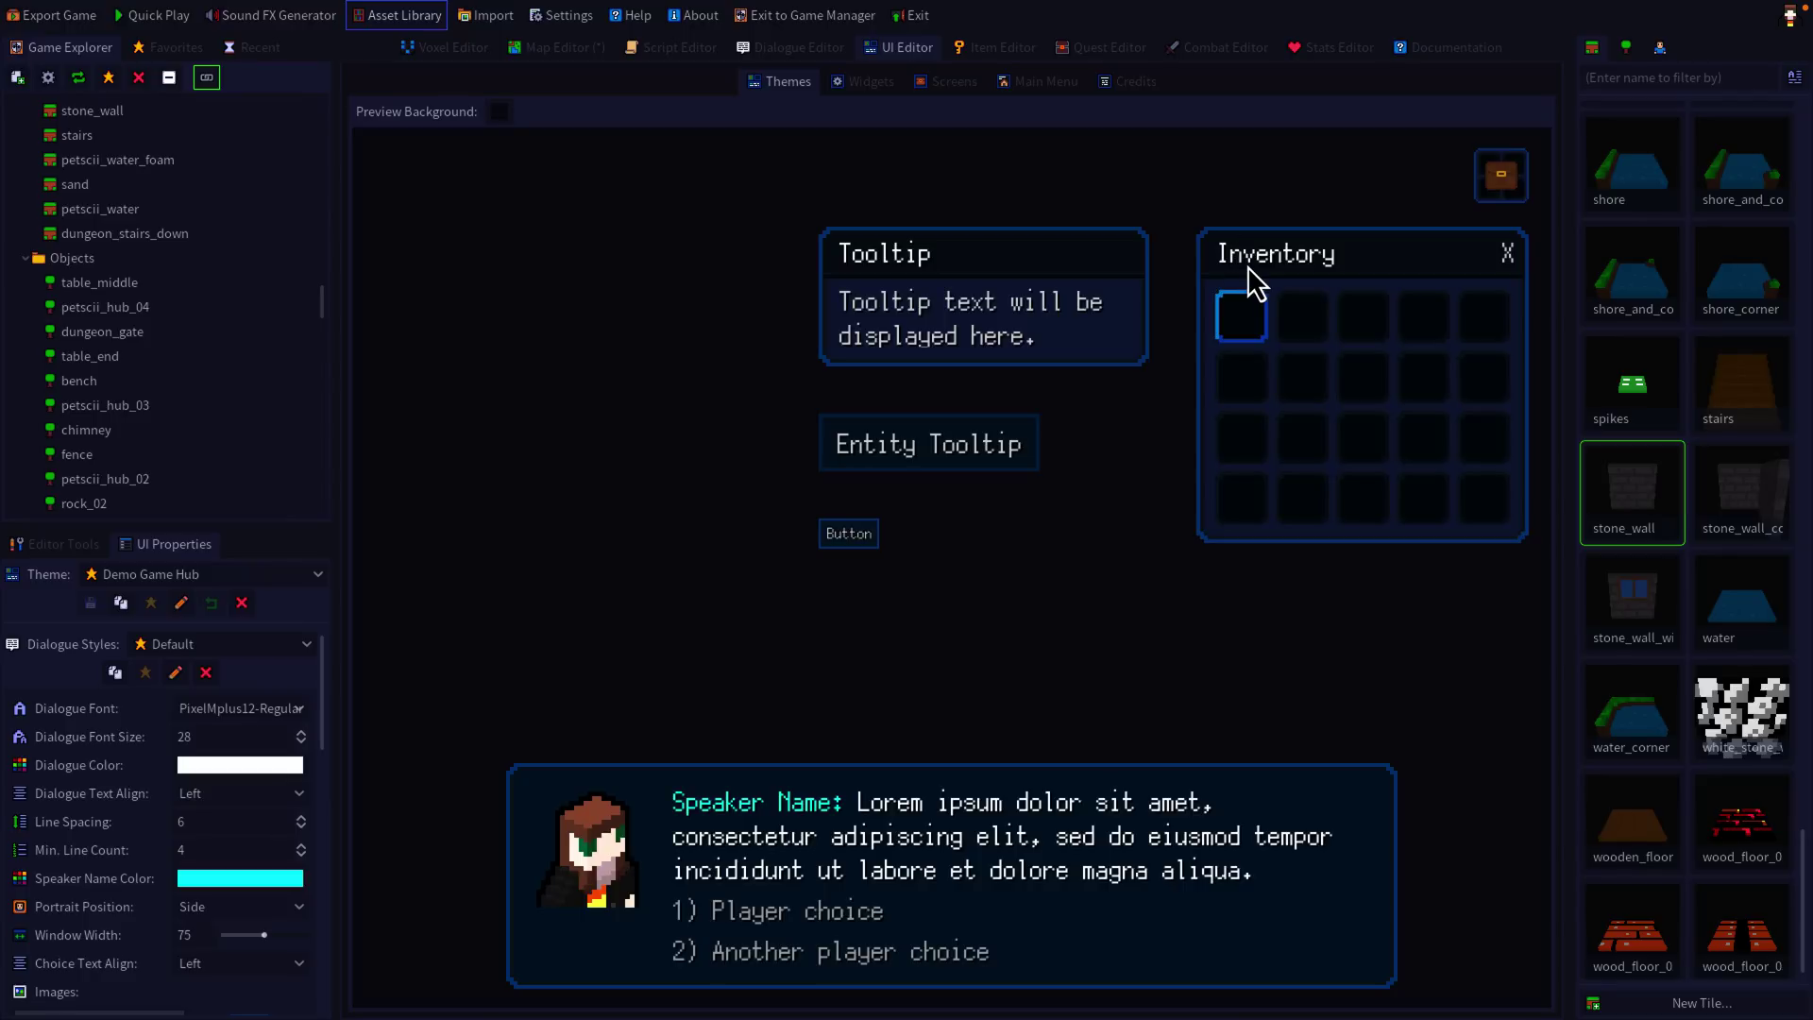
{"action": "left_click", "coordinate": [1627, 49]}
List the character models, inspect character_01 in the Voxel Editor, then return to the red_goo script
{"action": "left_click", "coordinate": [1661, 49]}
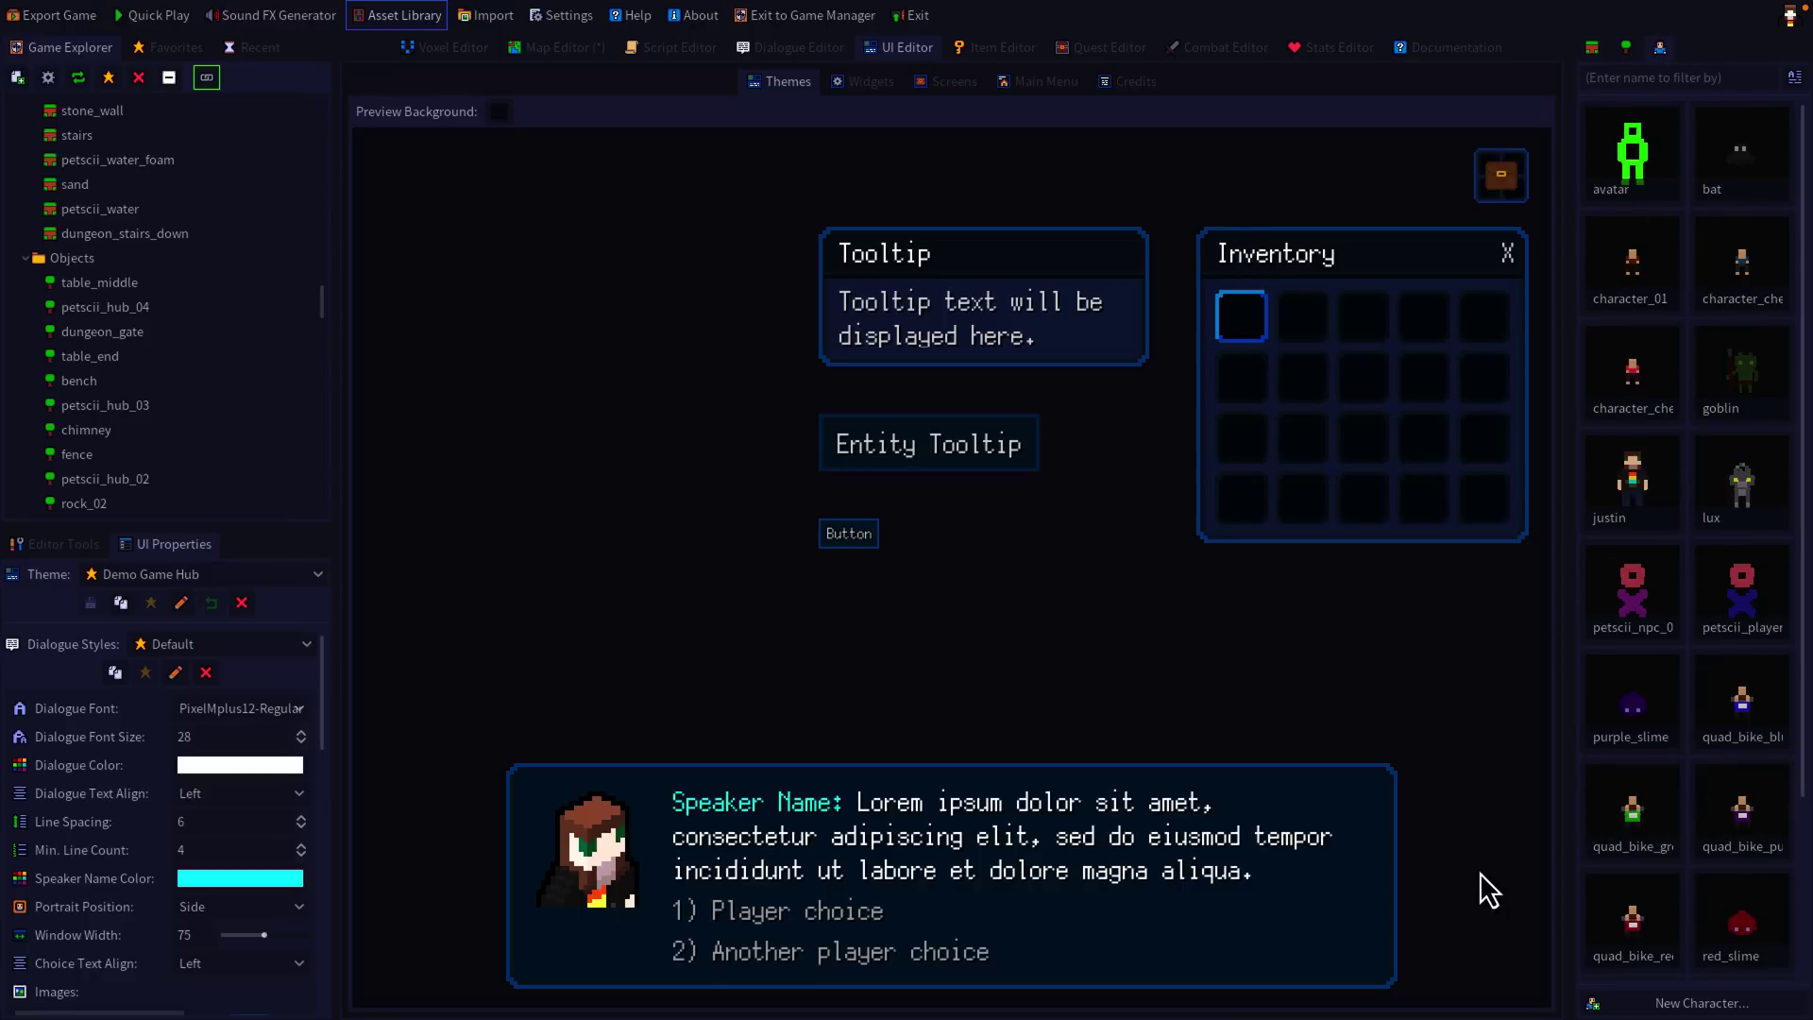
{"action": "double_click", "coordinate": [1603, 292]}
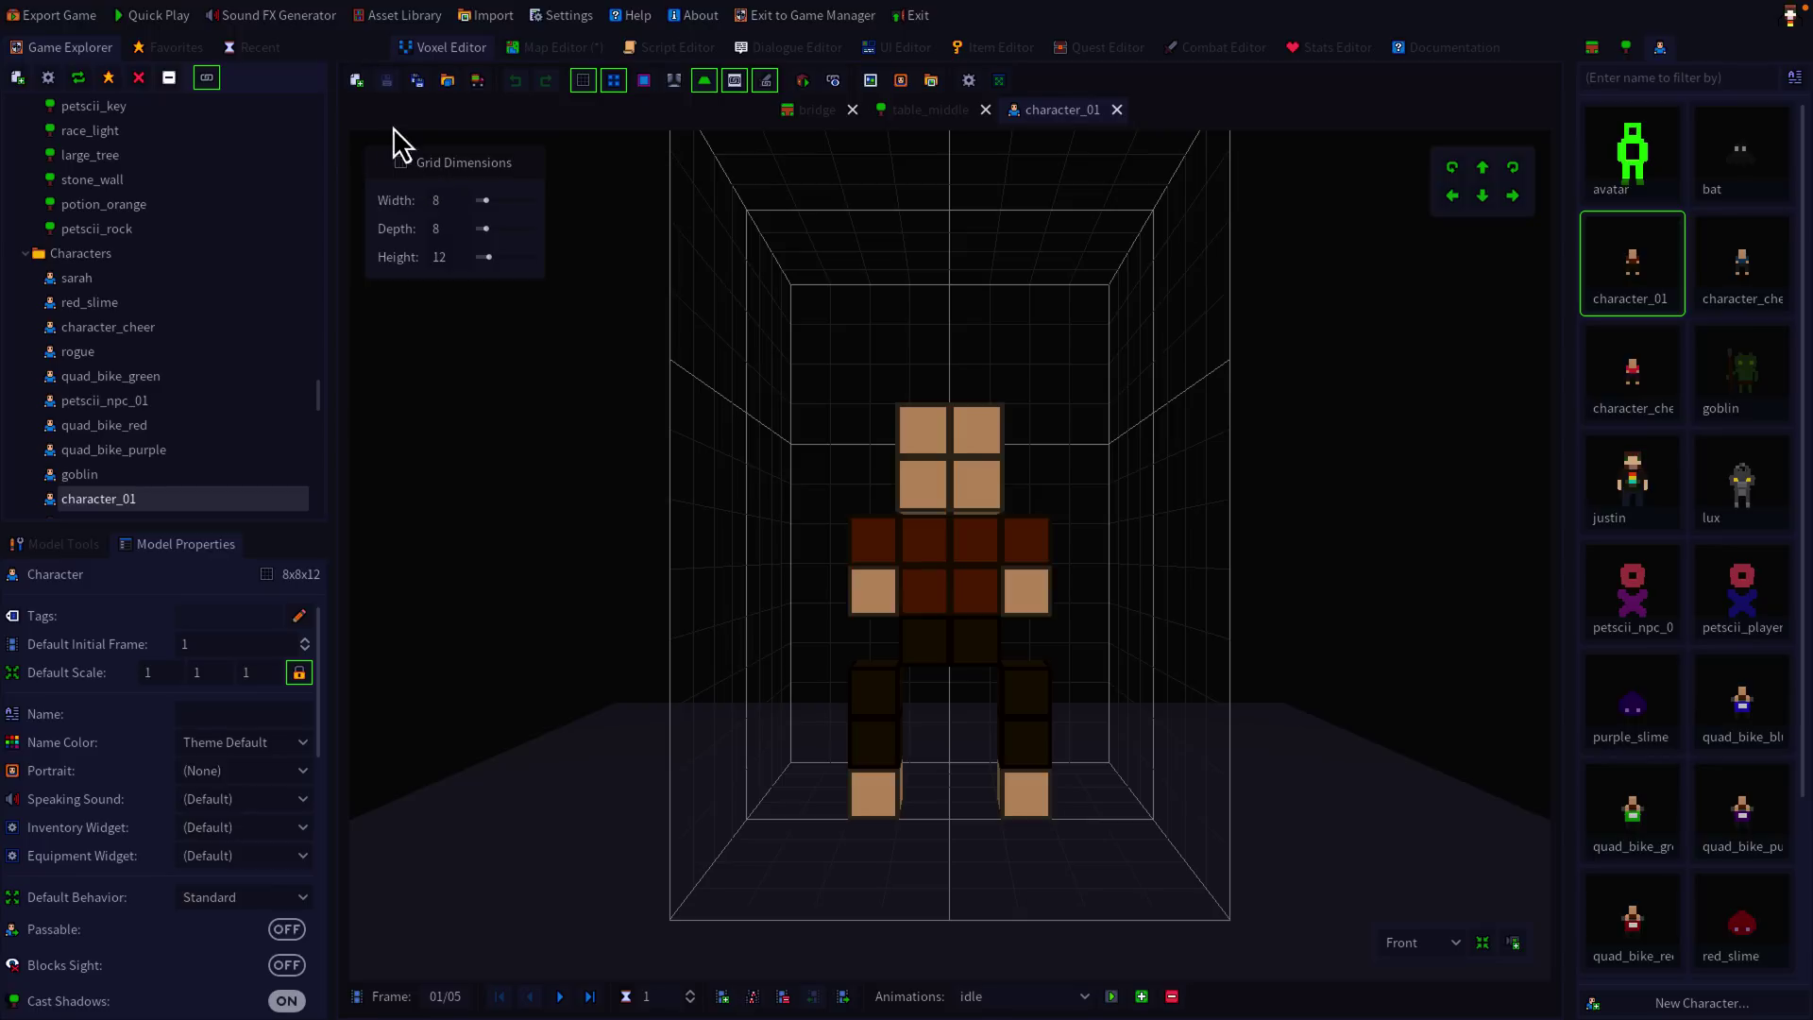
{"action": "left_click", "coordinate": [676, 48]}
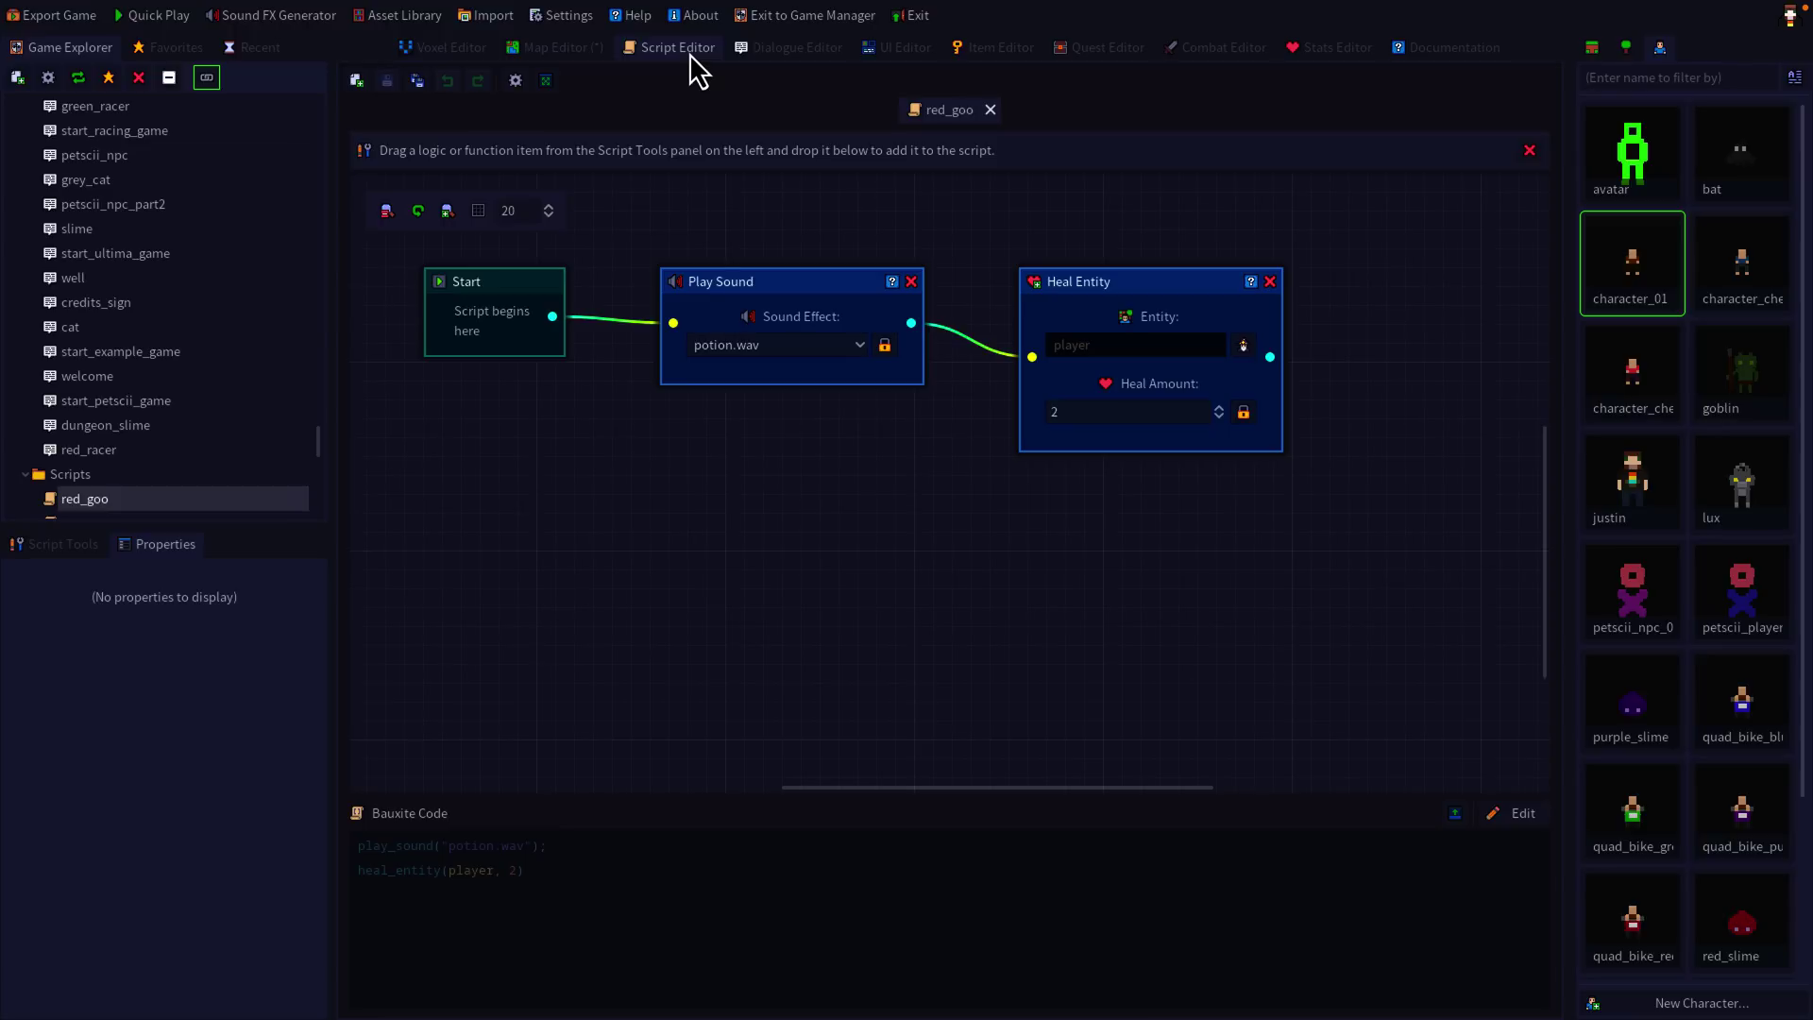
Review the sarah dialogue tree and its gold-key script node, then return to the 3-D hub map
{"action": "left_click", "coordinate": [782, 47]}
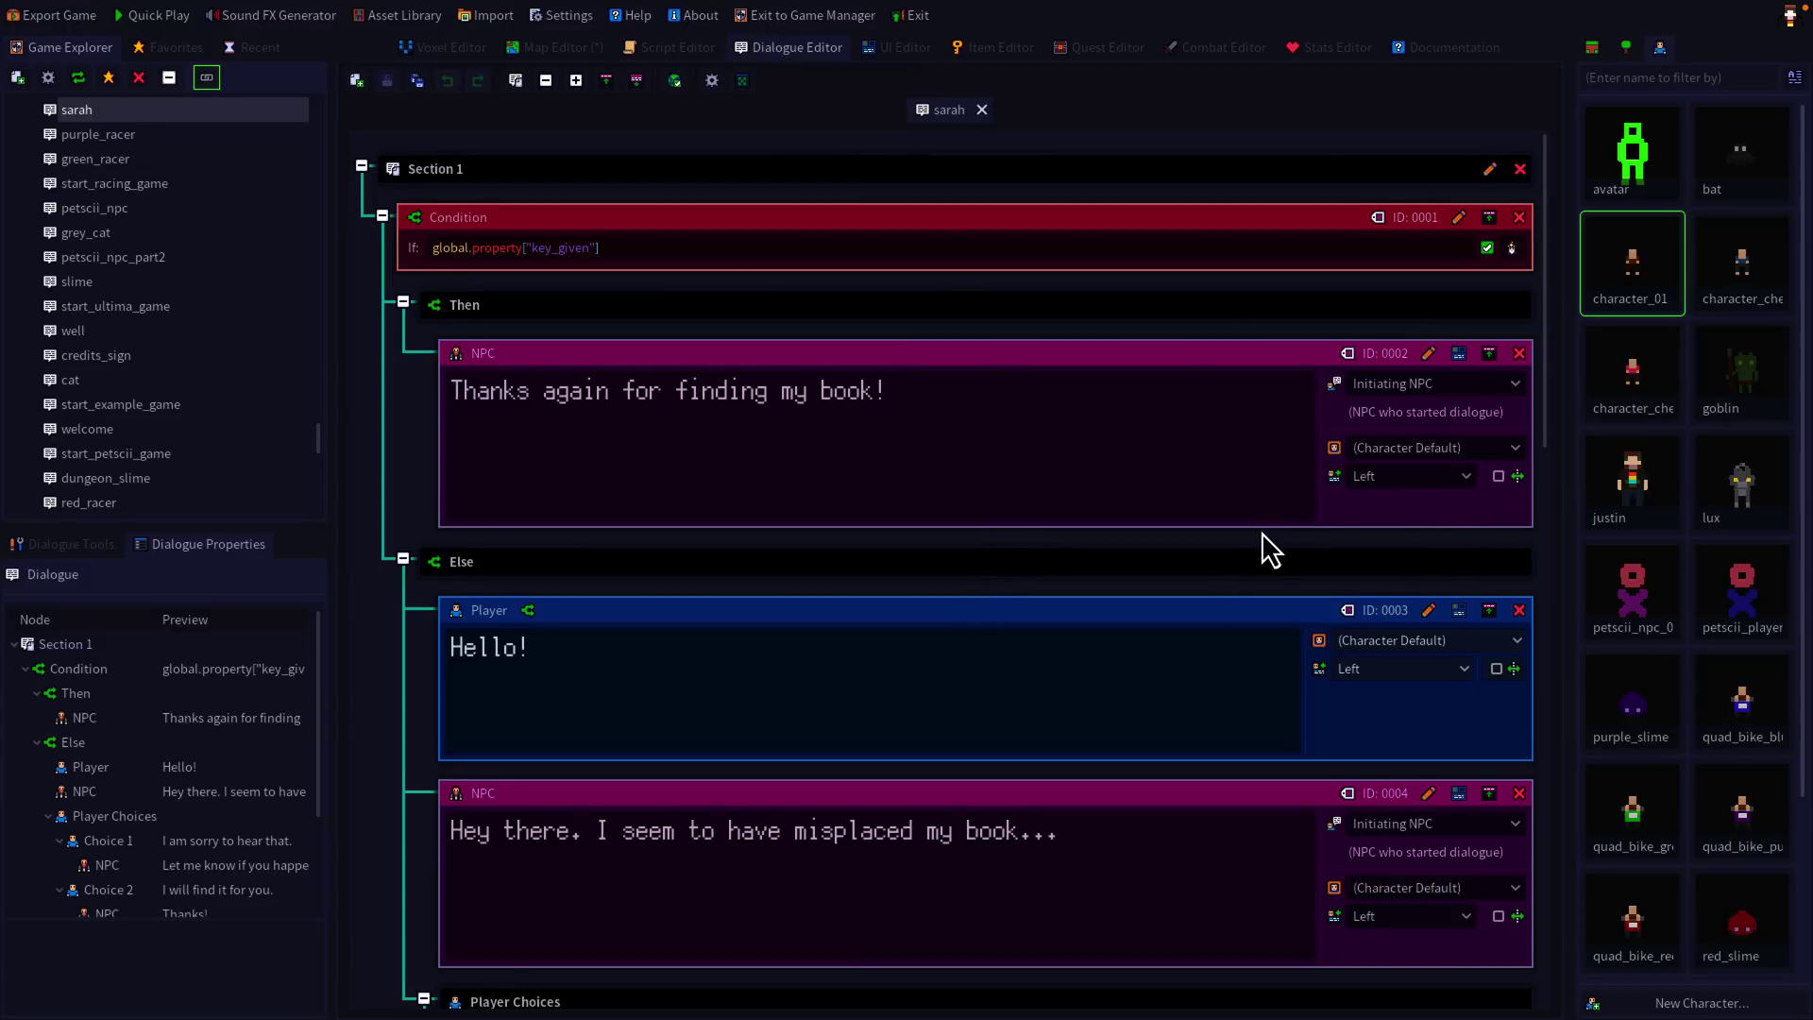
{"action": "scroll", "coordinate": [1266, 543], "scroll_direction": "down", "scroll_amount": 5}
{"action": "scroll", "coordinate": [1267, 543], "scroll_direction": "up", "scroll_amount": 4}
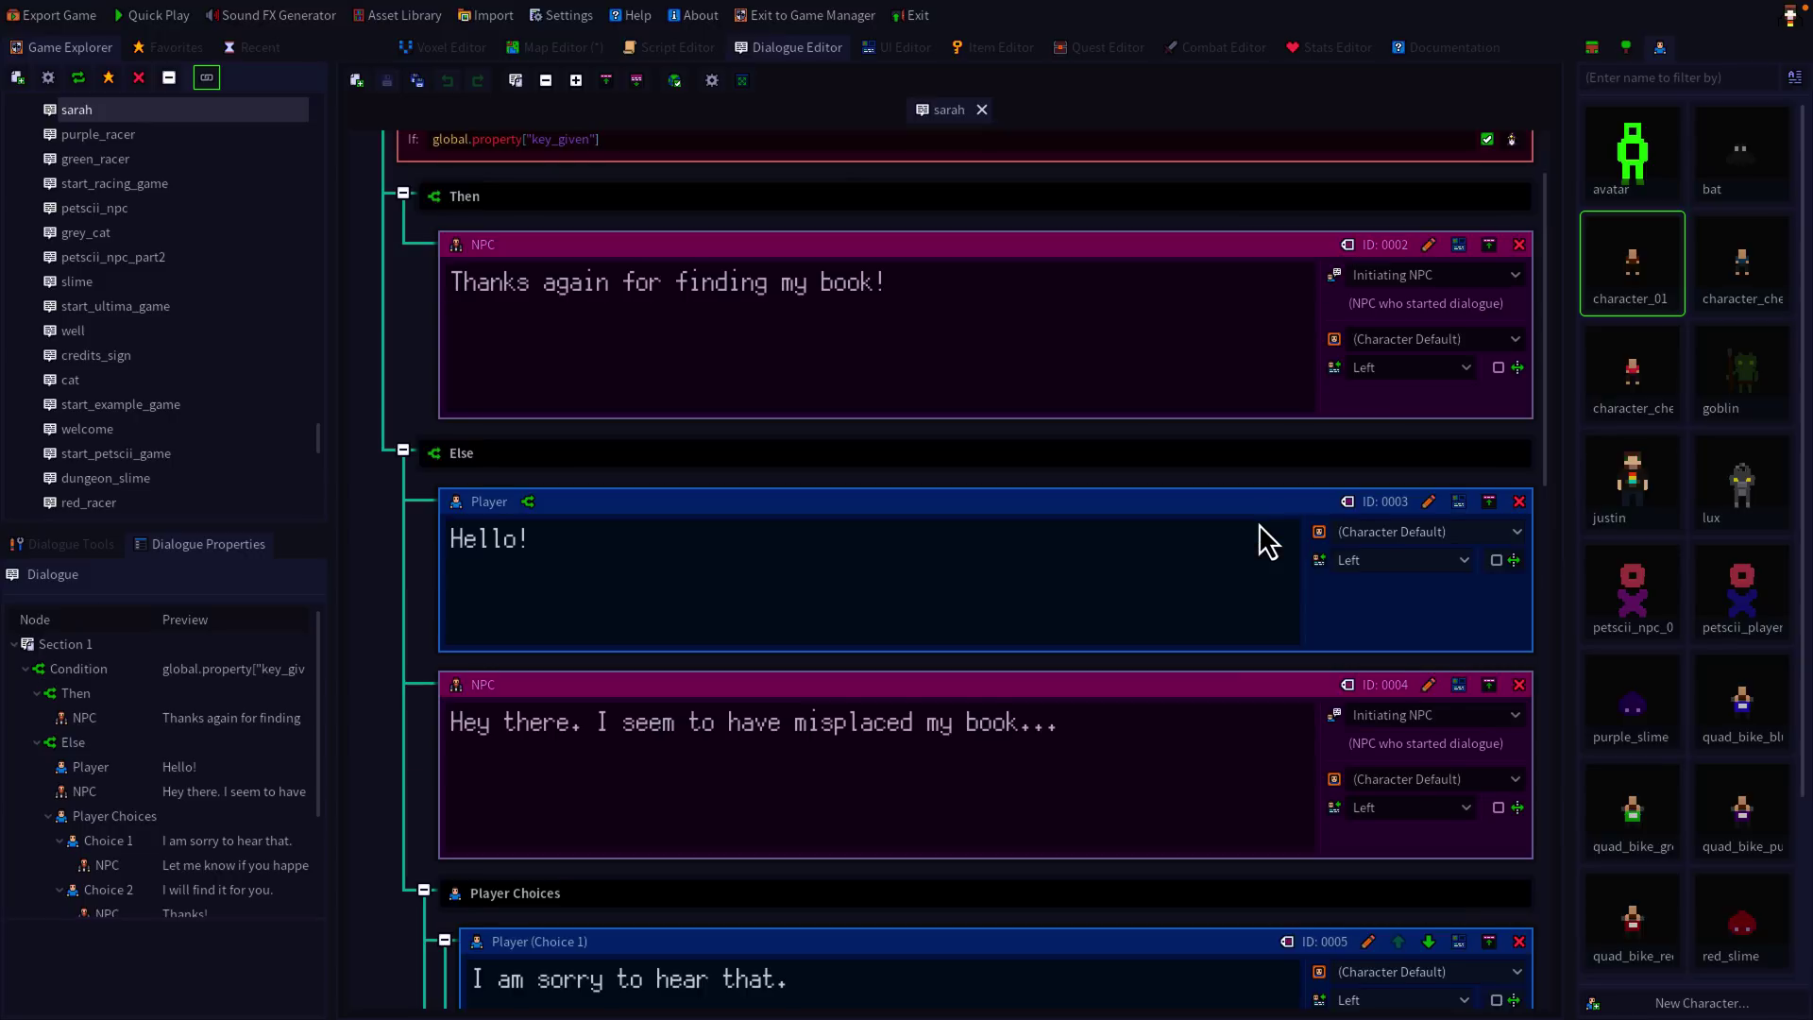
{"action": "scroll", "coordinate": [466, 234], "scroll_direction": "up", "scroll_amount": 1}
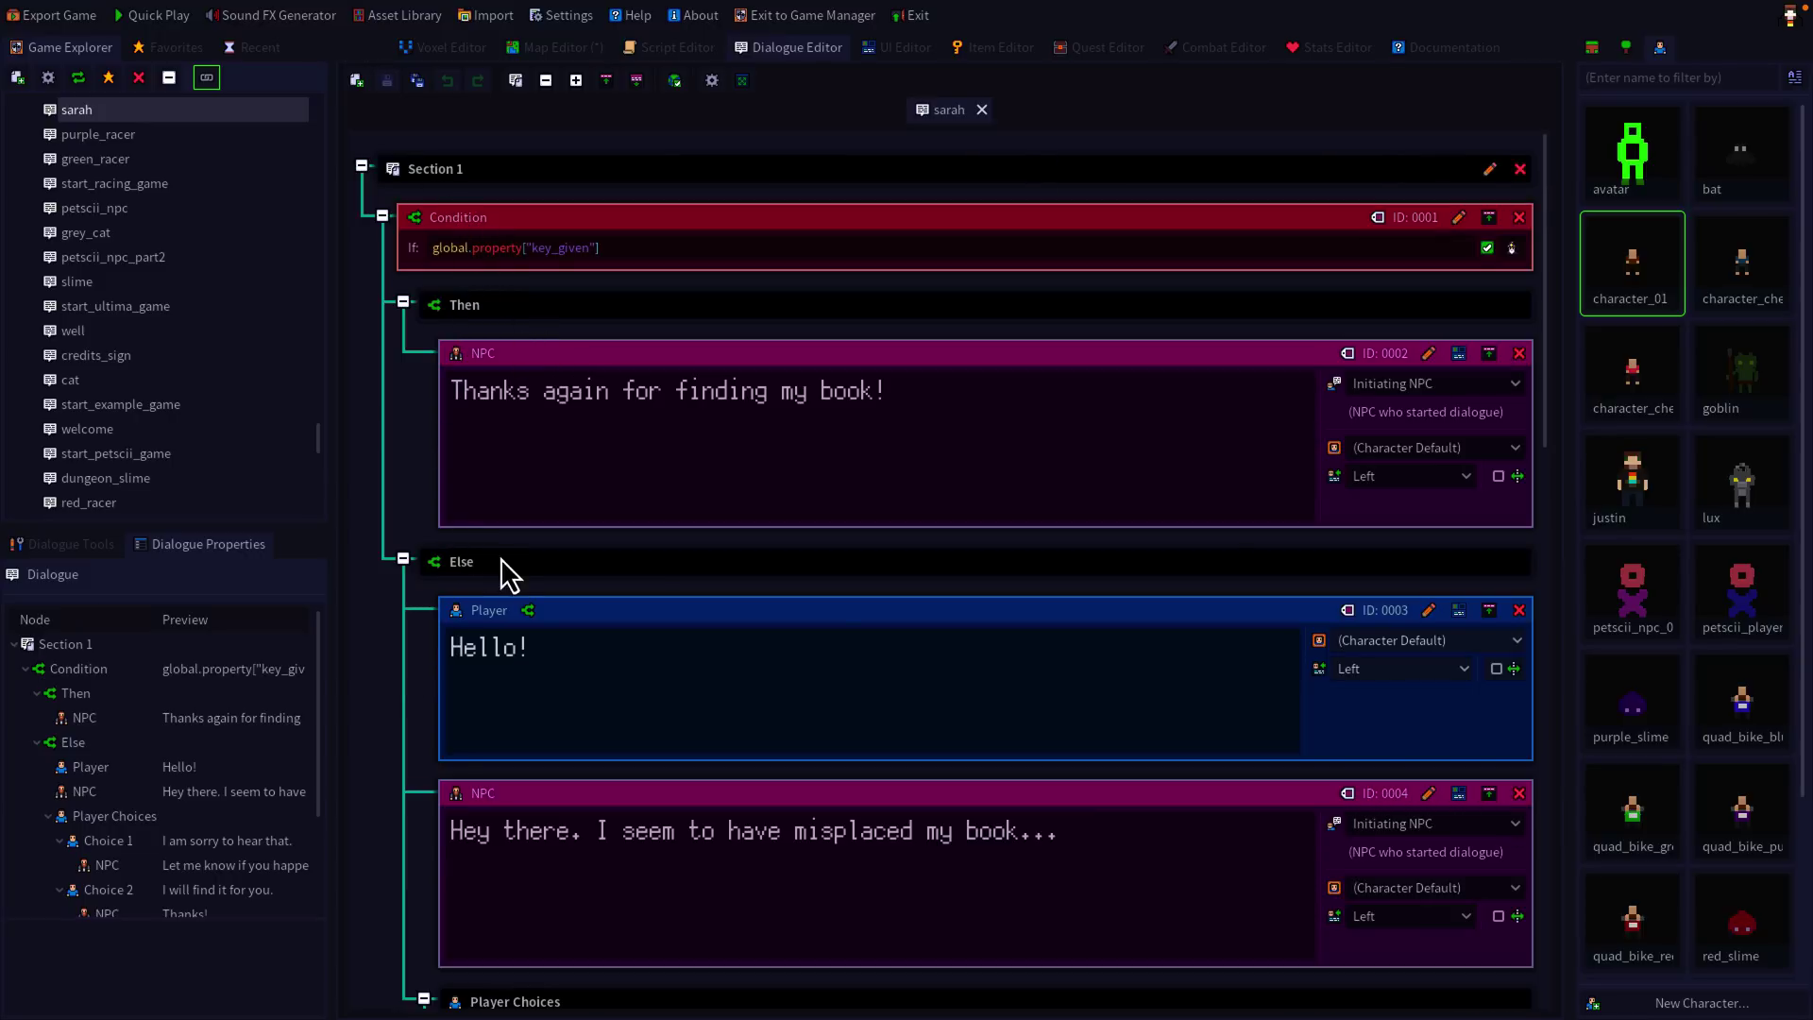
{"action": "scroll", "coordinate": [822, 897], "scroll_direction": "down", "scroll_amount": 1}
{"action": "scroll", "coordinate": [805, 808], "scroll_direction": "down", "scroll_amount": 5}
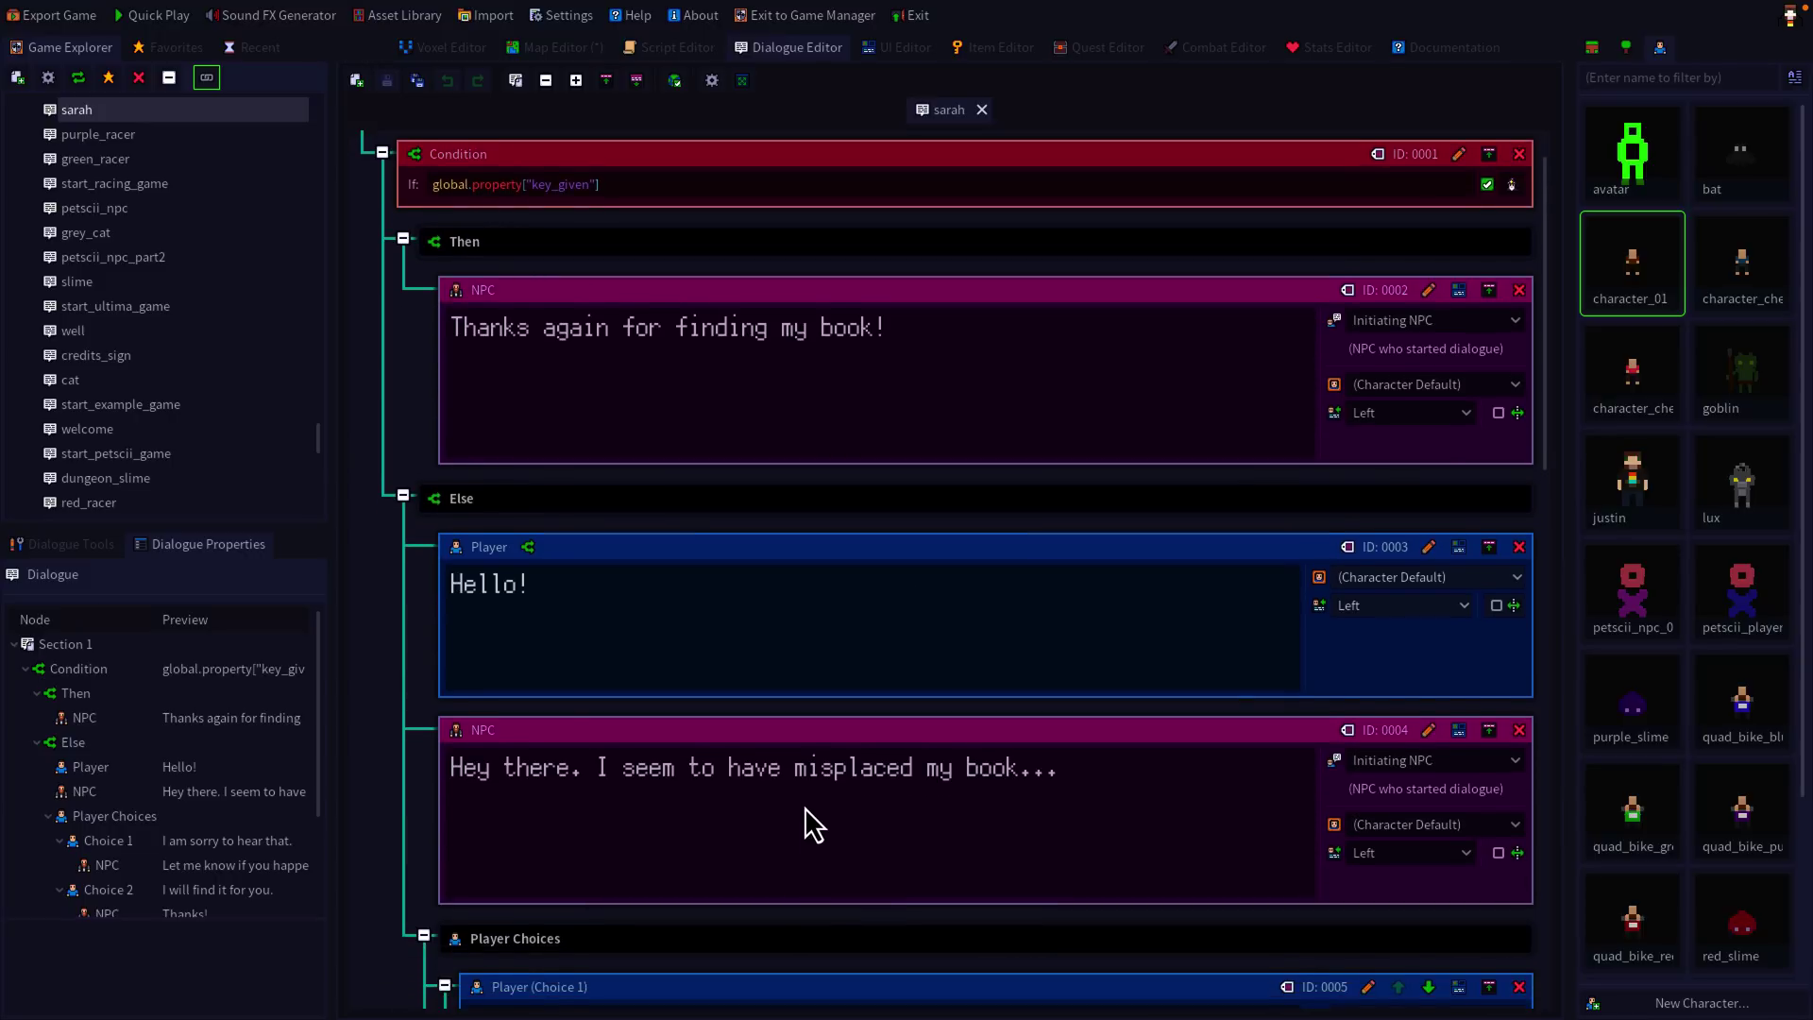
{"action": "scroll", "coordinate": [804, 807], "scroll_direction": "down", "scroll_amount": 10}
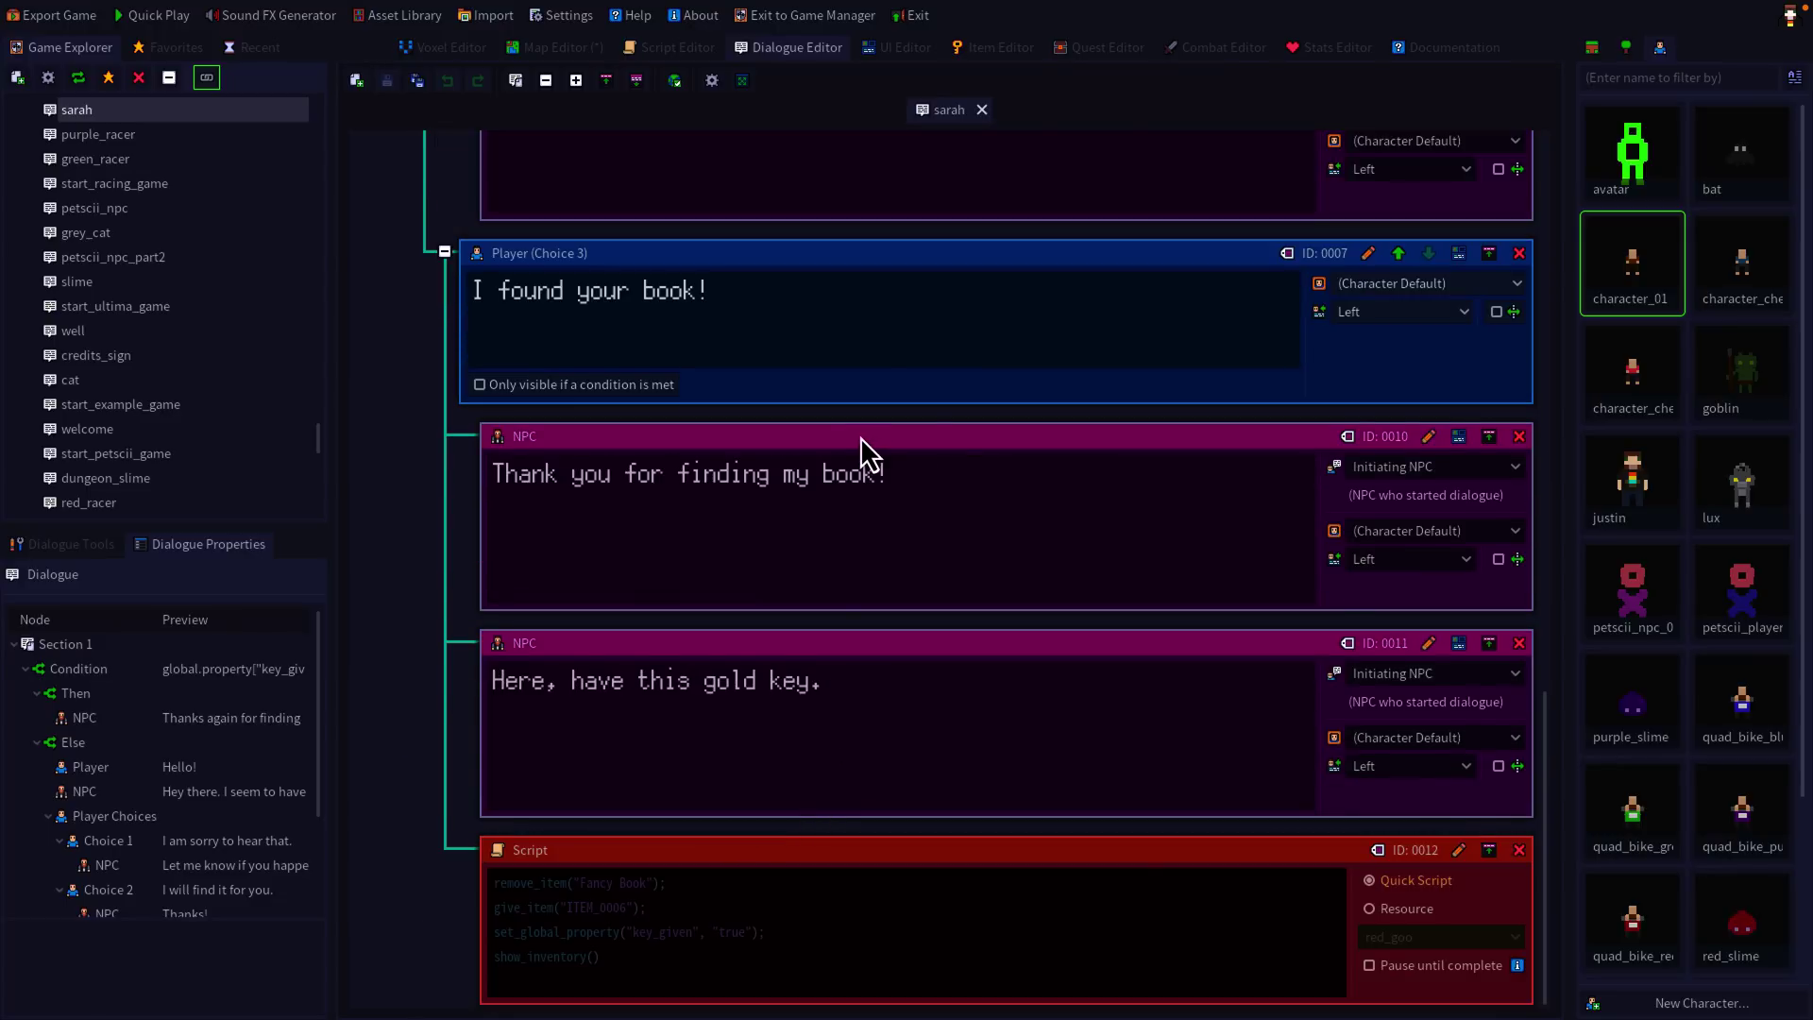
{"action": "left_click", "coordinate": [542, 51]}
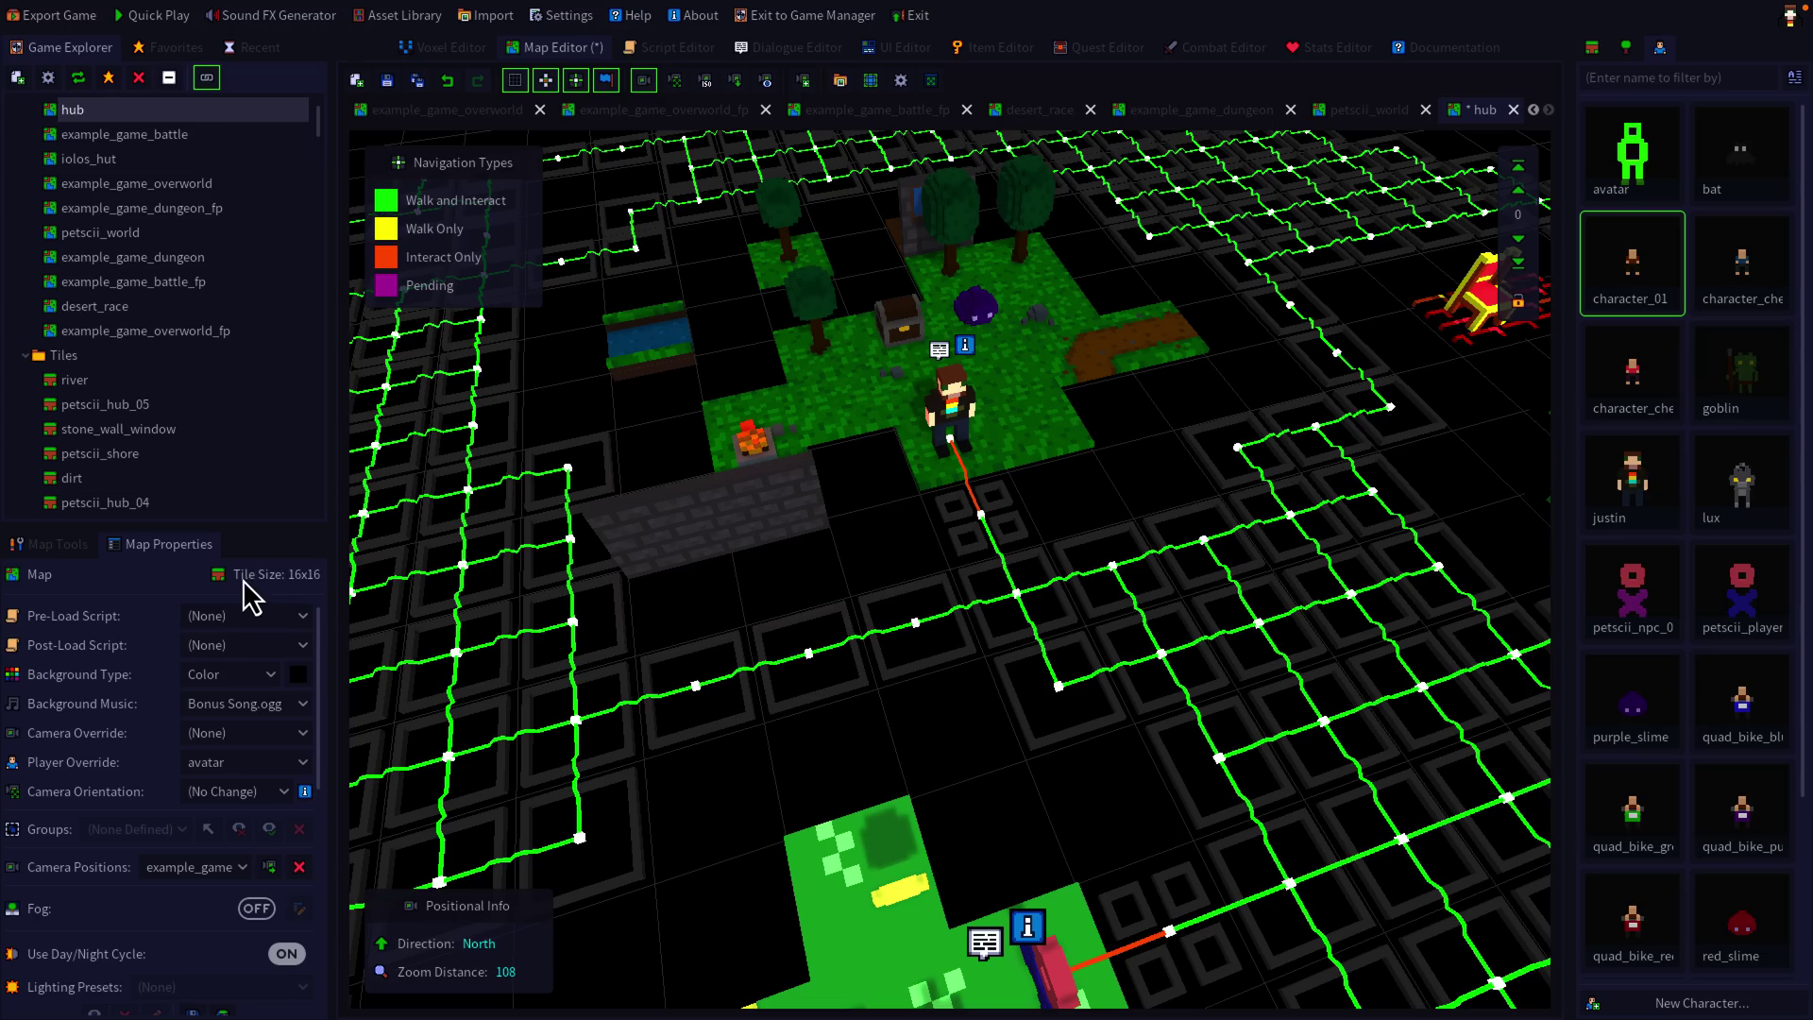
{"action": "key", "text": "q"}
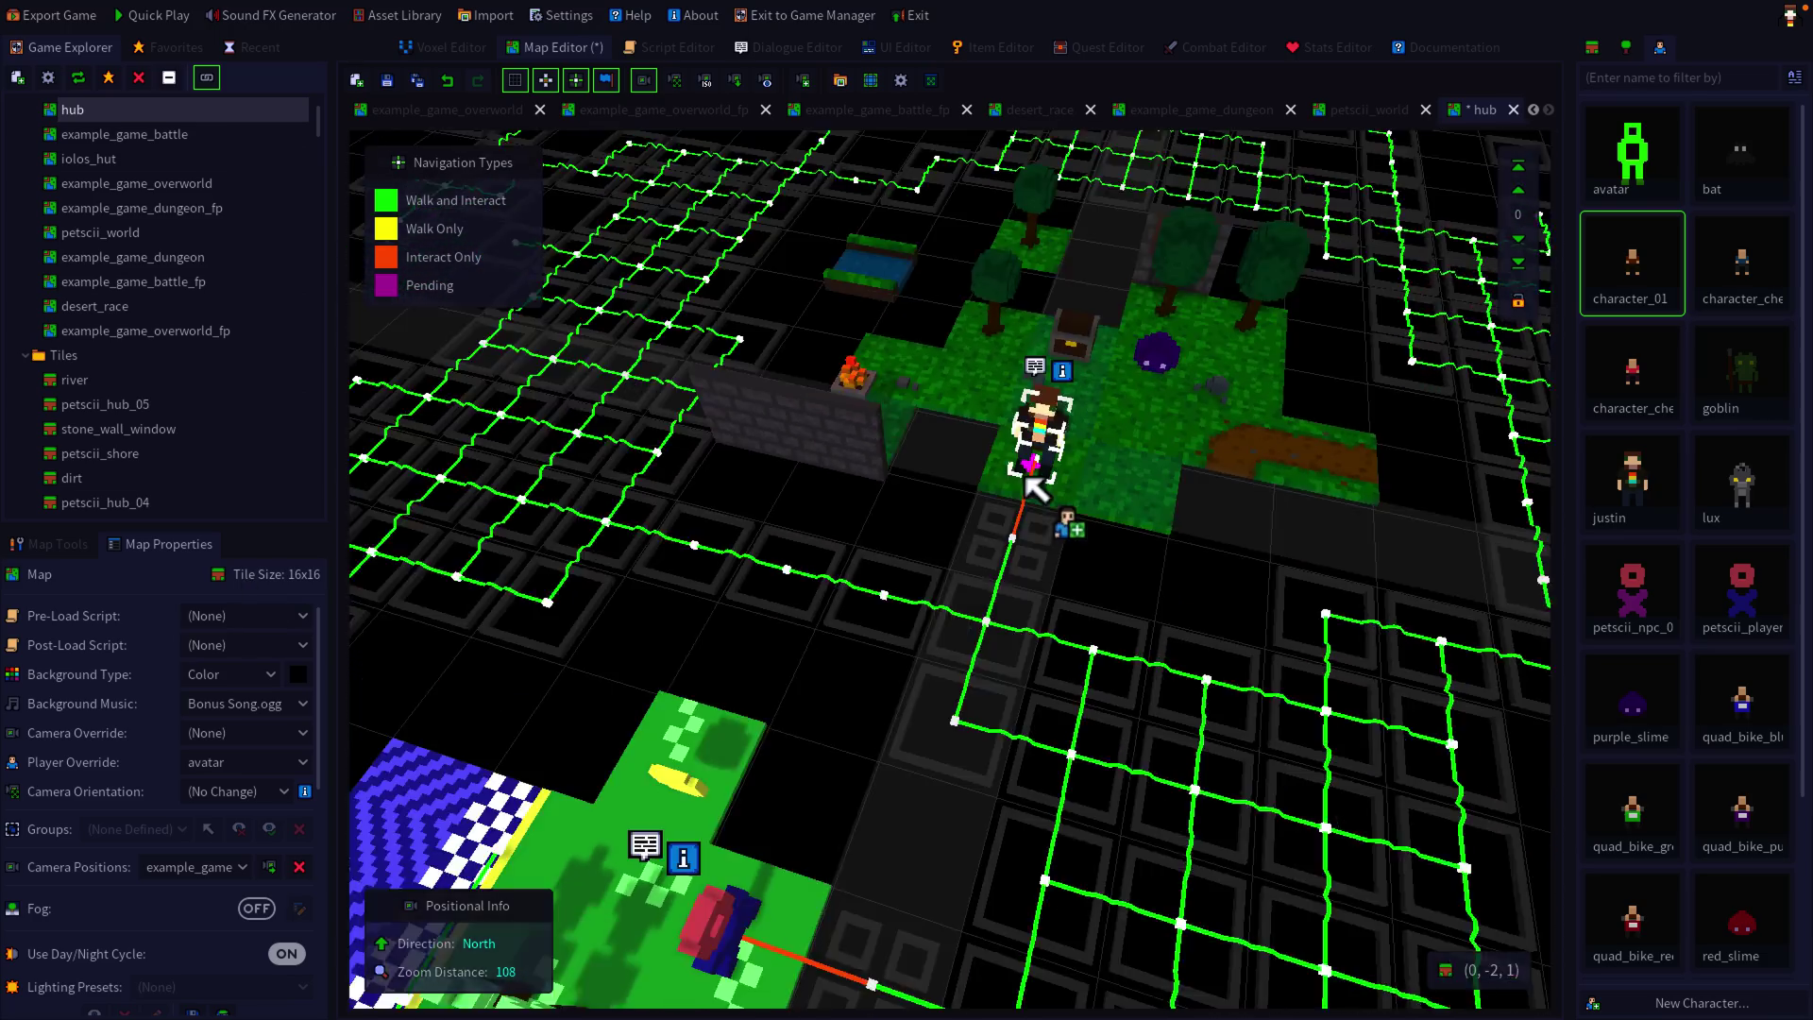
{"action": "key", "text": "q"}
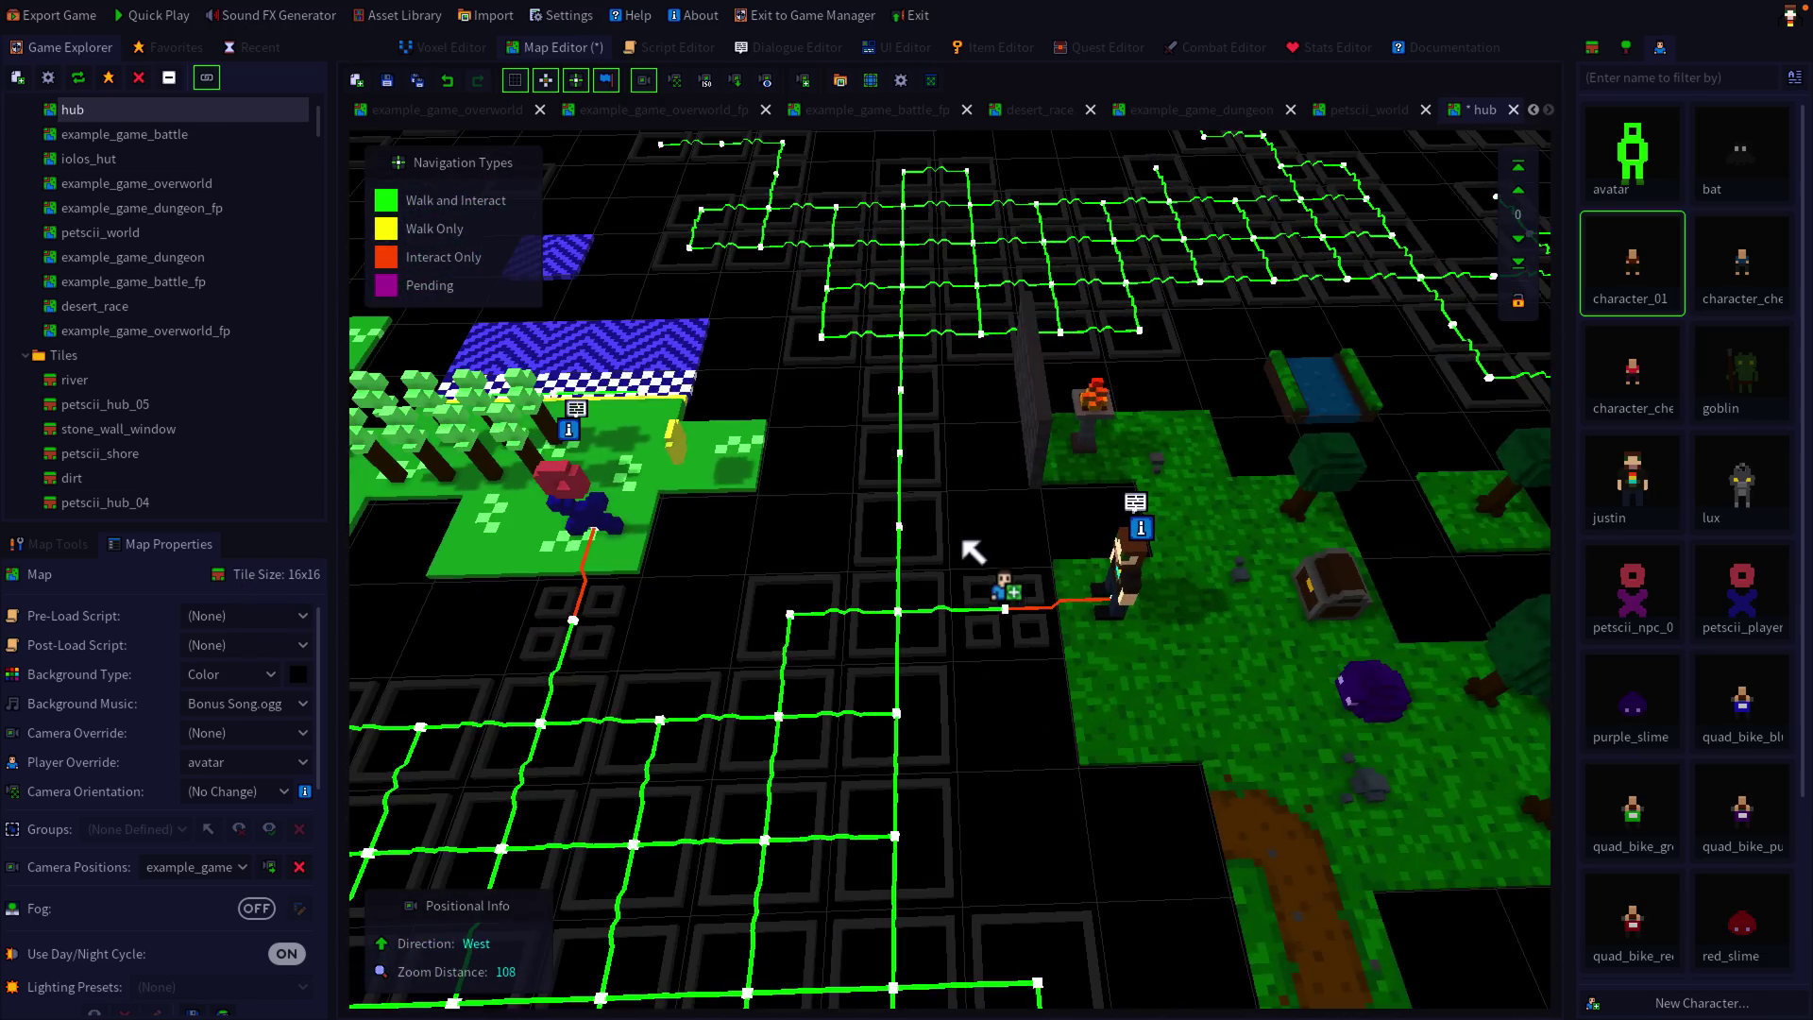
{"action": "key", "text": "q"}
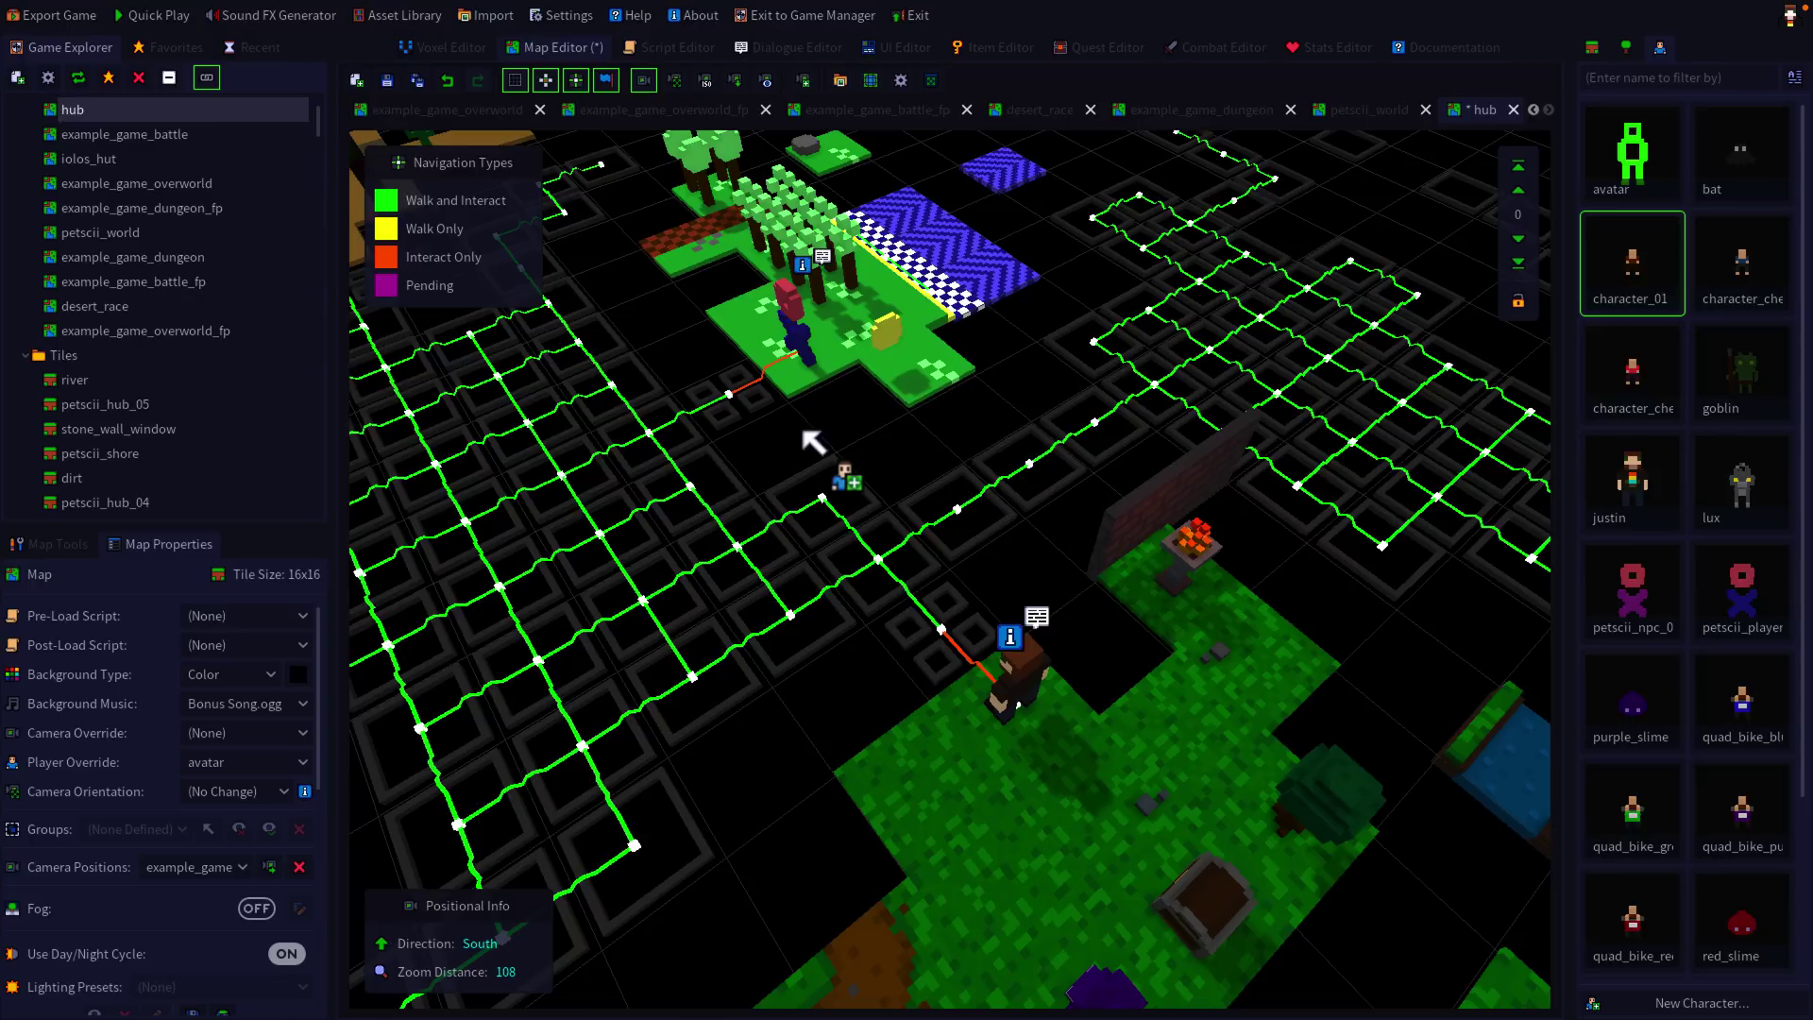
{"action": "left_click", "coordinate": [1006, 661]}
{"action": "middle_click_drag", "start_coordinate": [1006, 662], "coordinate": [1067, 463]}
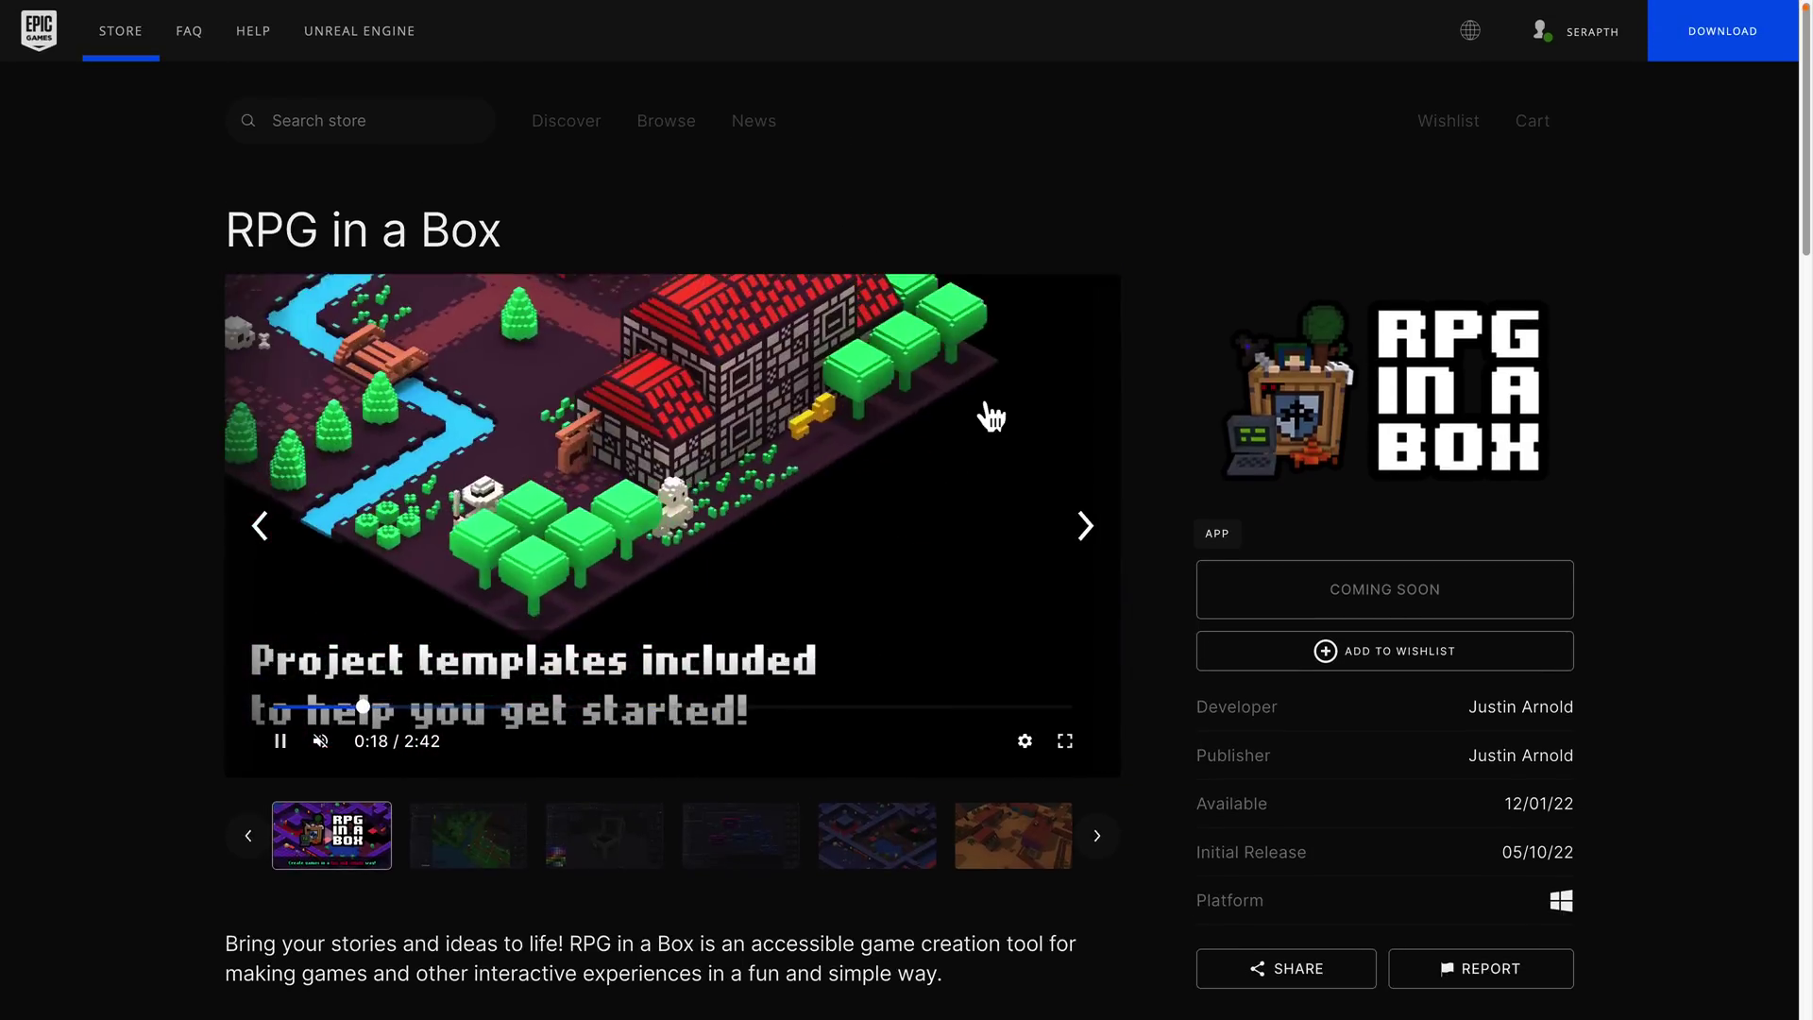
{"action": "scroll", "coordinate": [1186, 421], "scroll_direction": "down", "scroll_amount": 1}
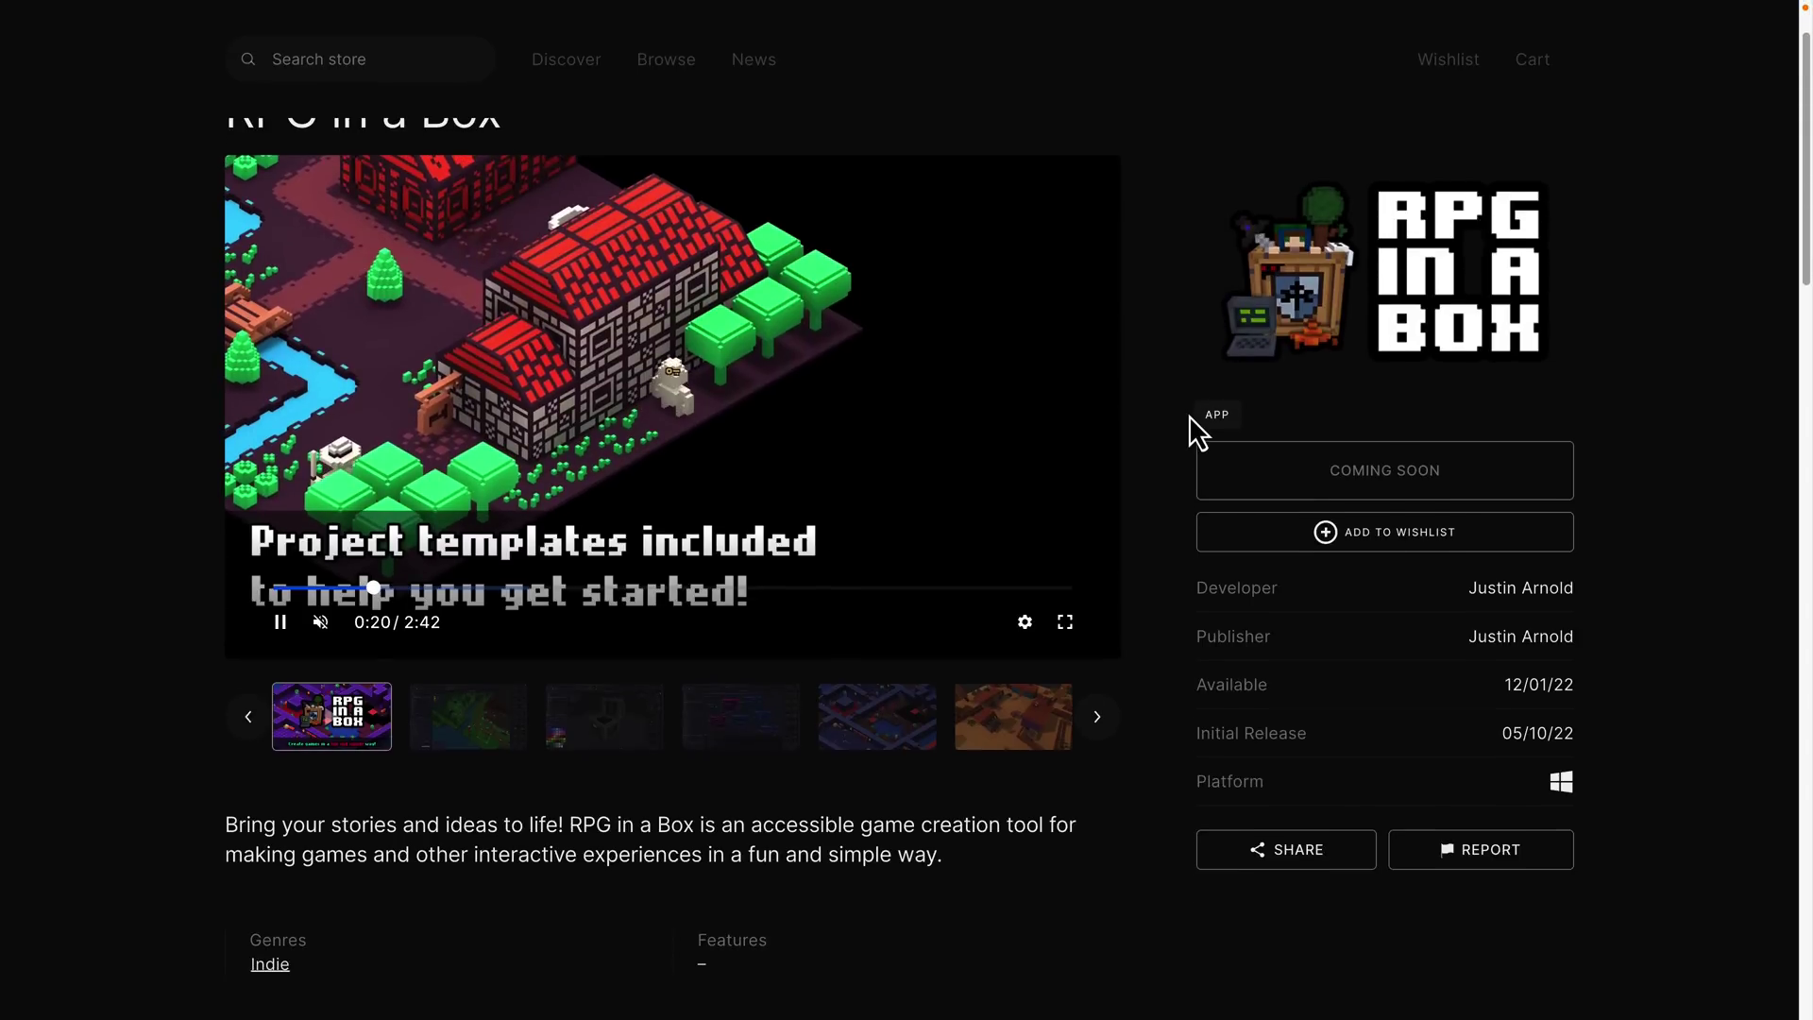
{"action": "scroll", "coordinate": [1404, 462], "scroll_direction": "down", "scroll_amount": 1}
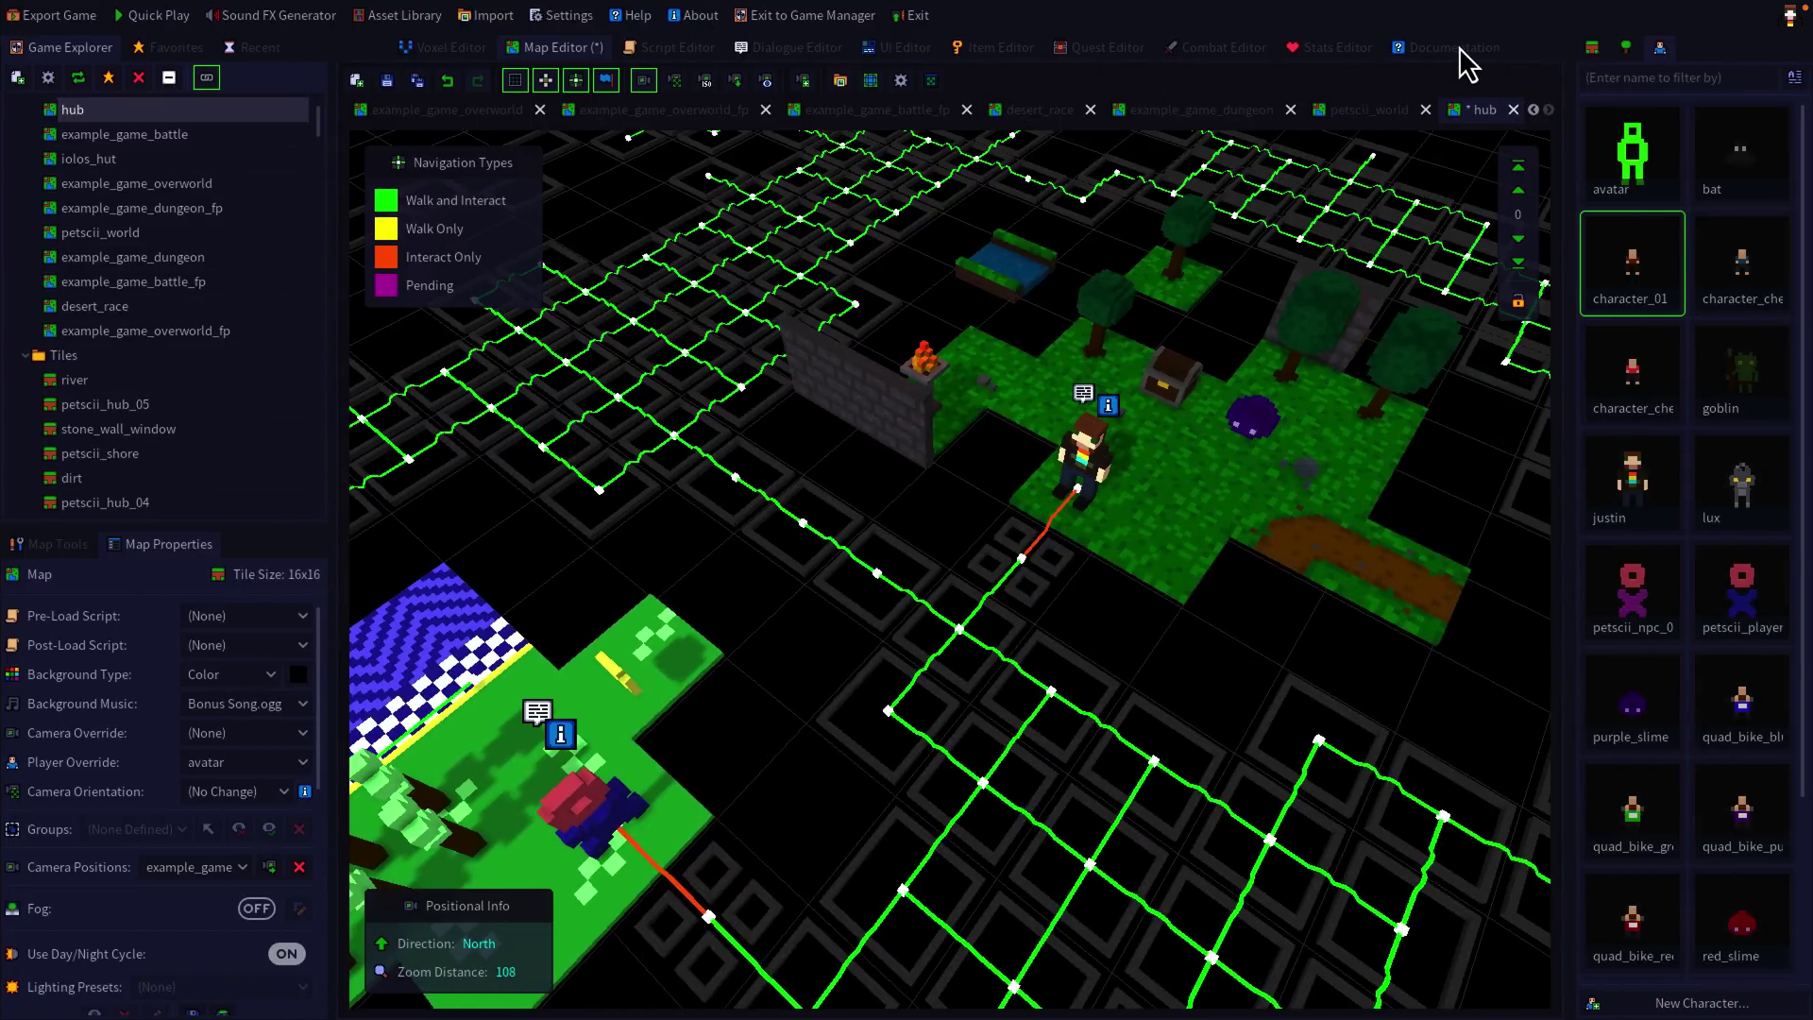
Open the documentation's Tutorials and bring up the Script Syntax guide under Scripting
{"action": "left_click", "coordinate": [1454, 47]}
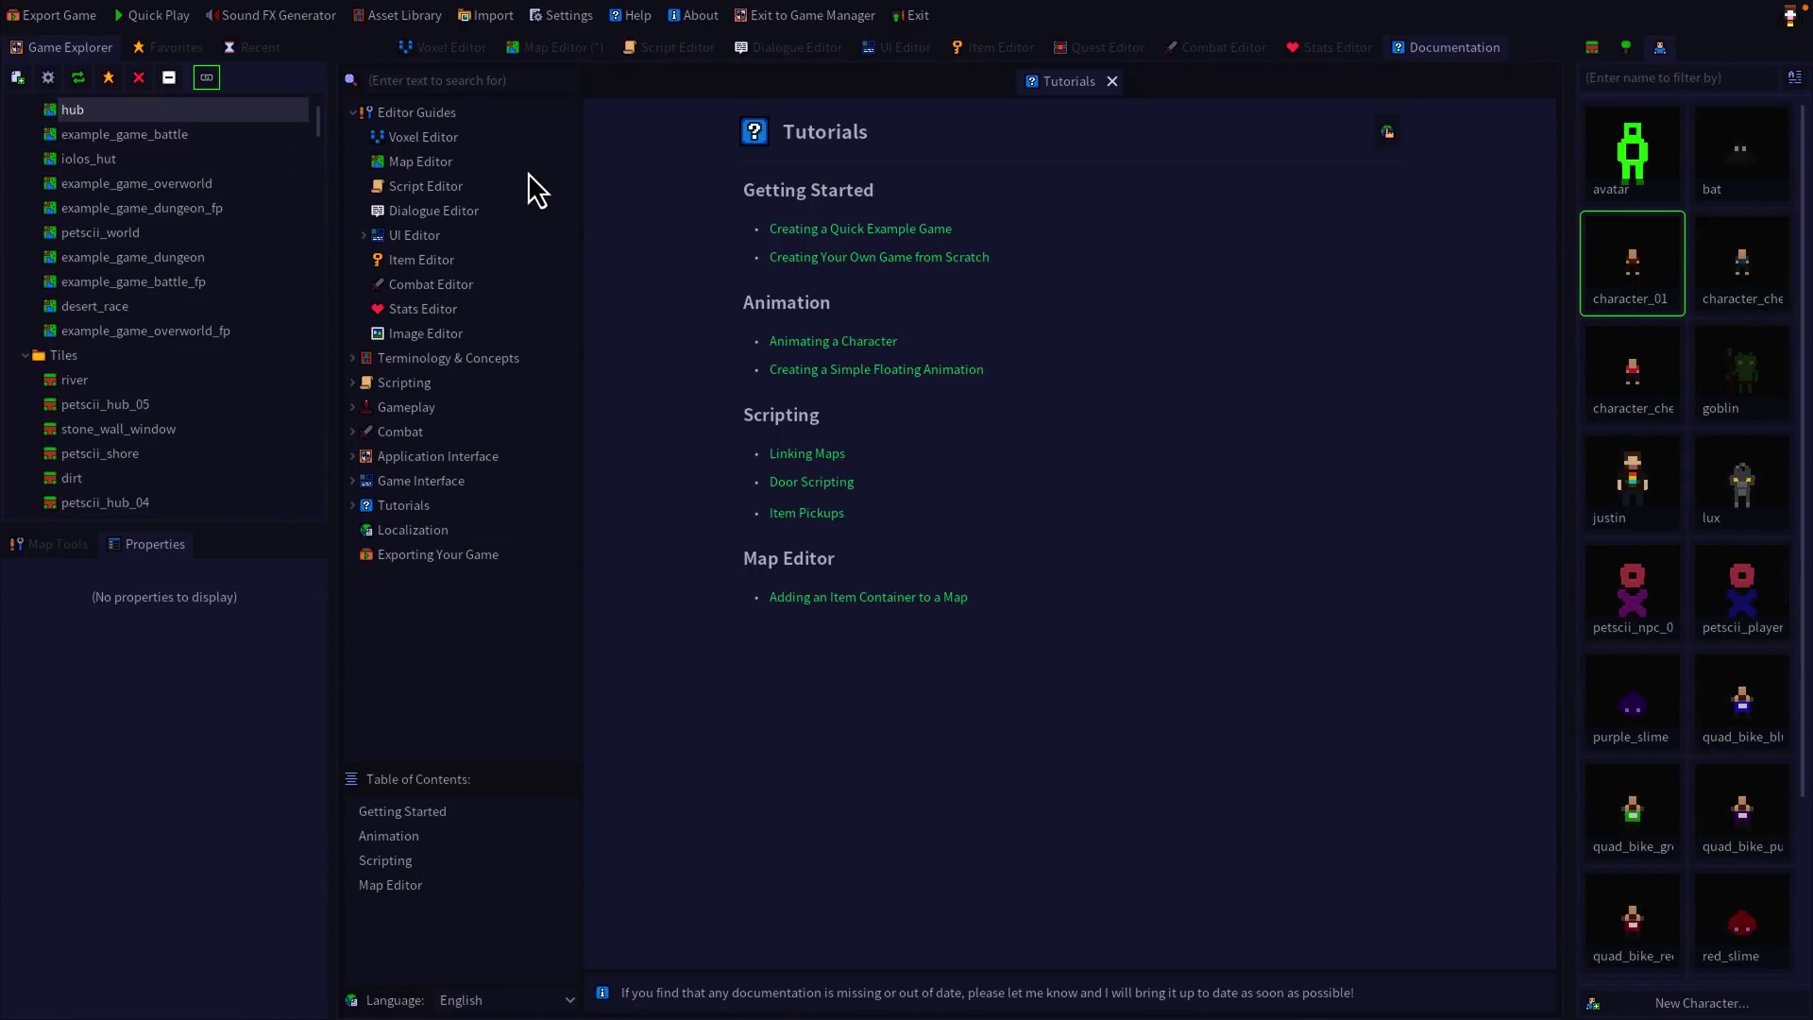
{"action": "left_click", "coordinate": [406, 386]}
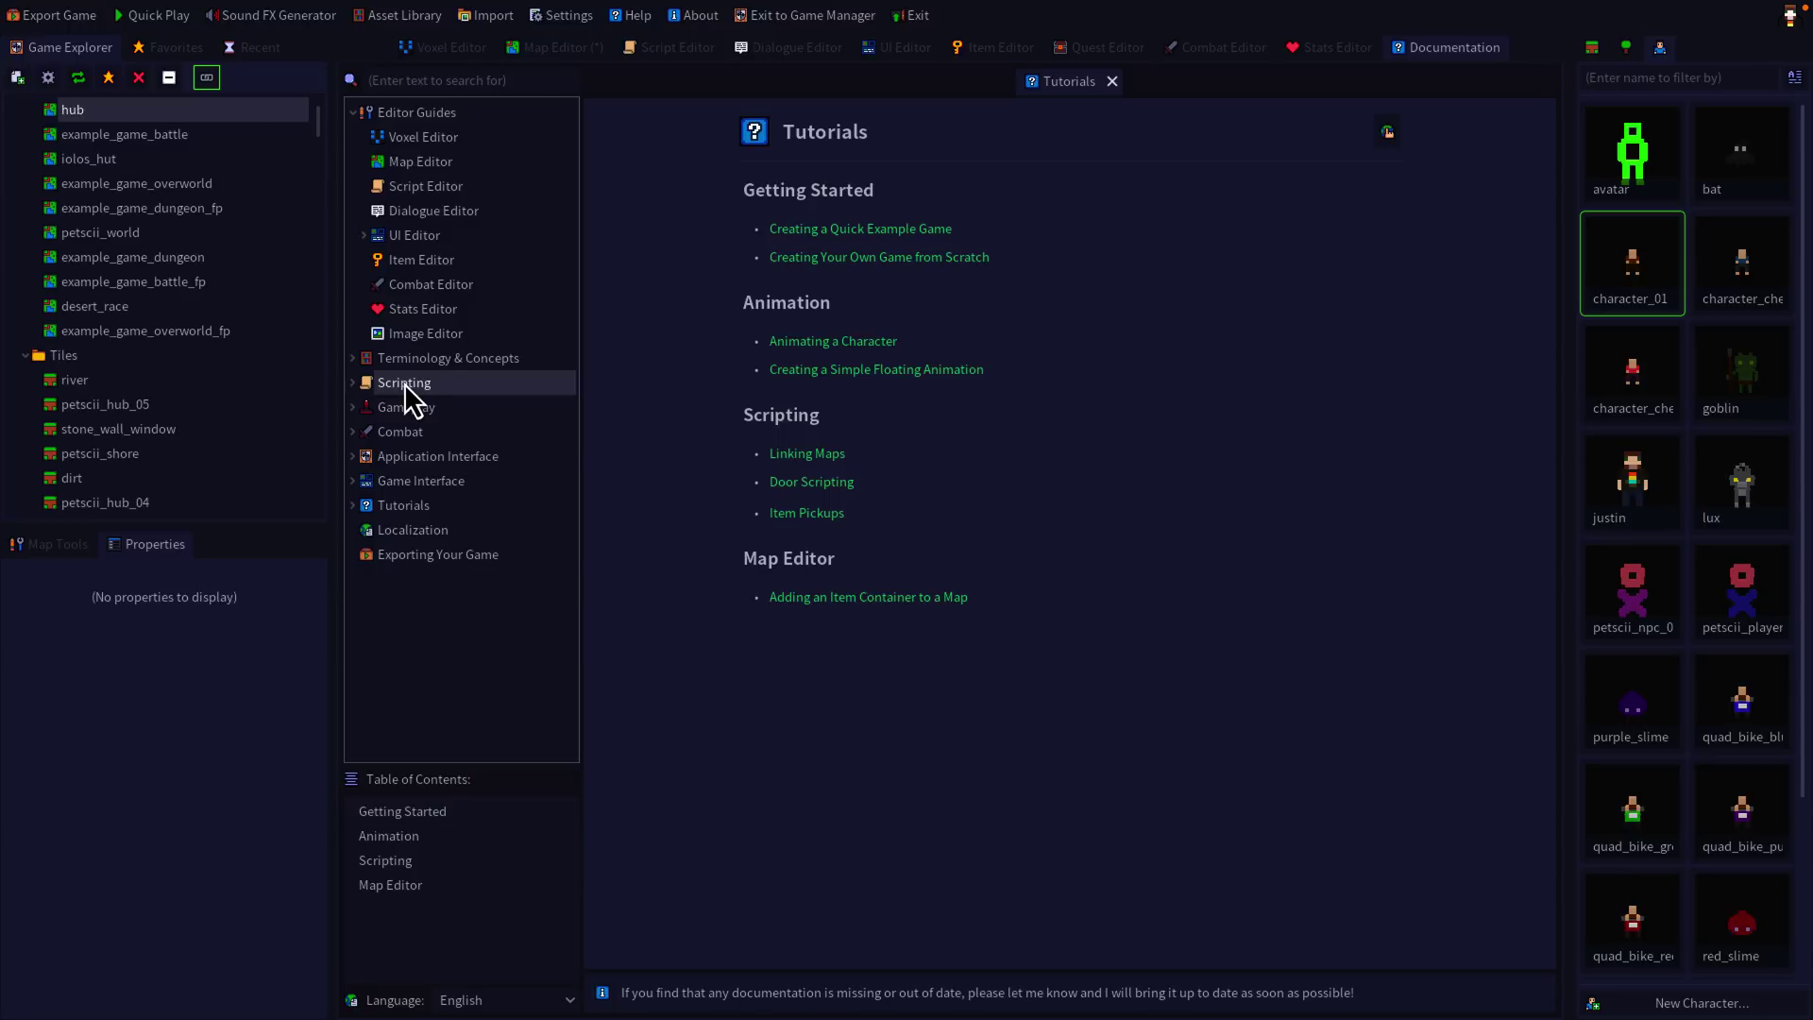
{"action": "left_click", "coordinate": [353, 384]}
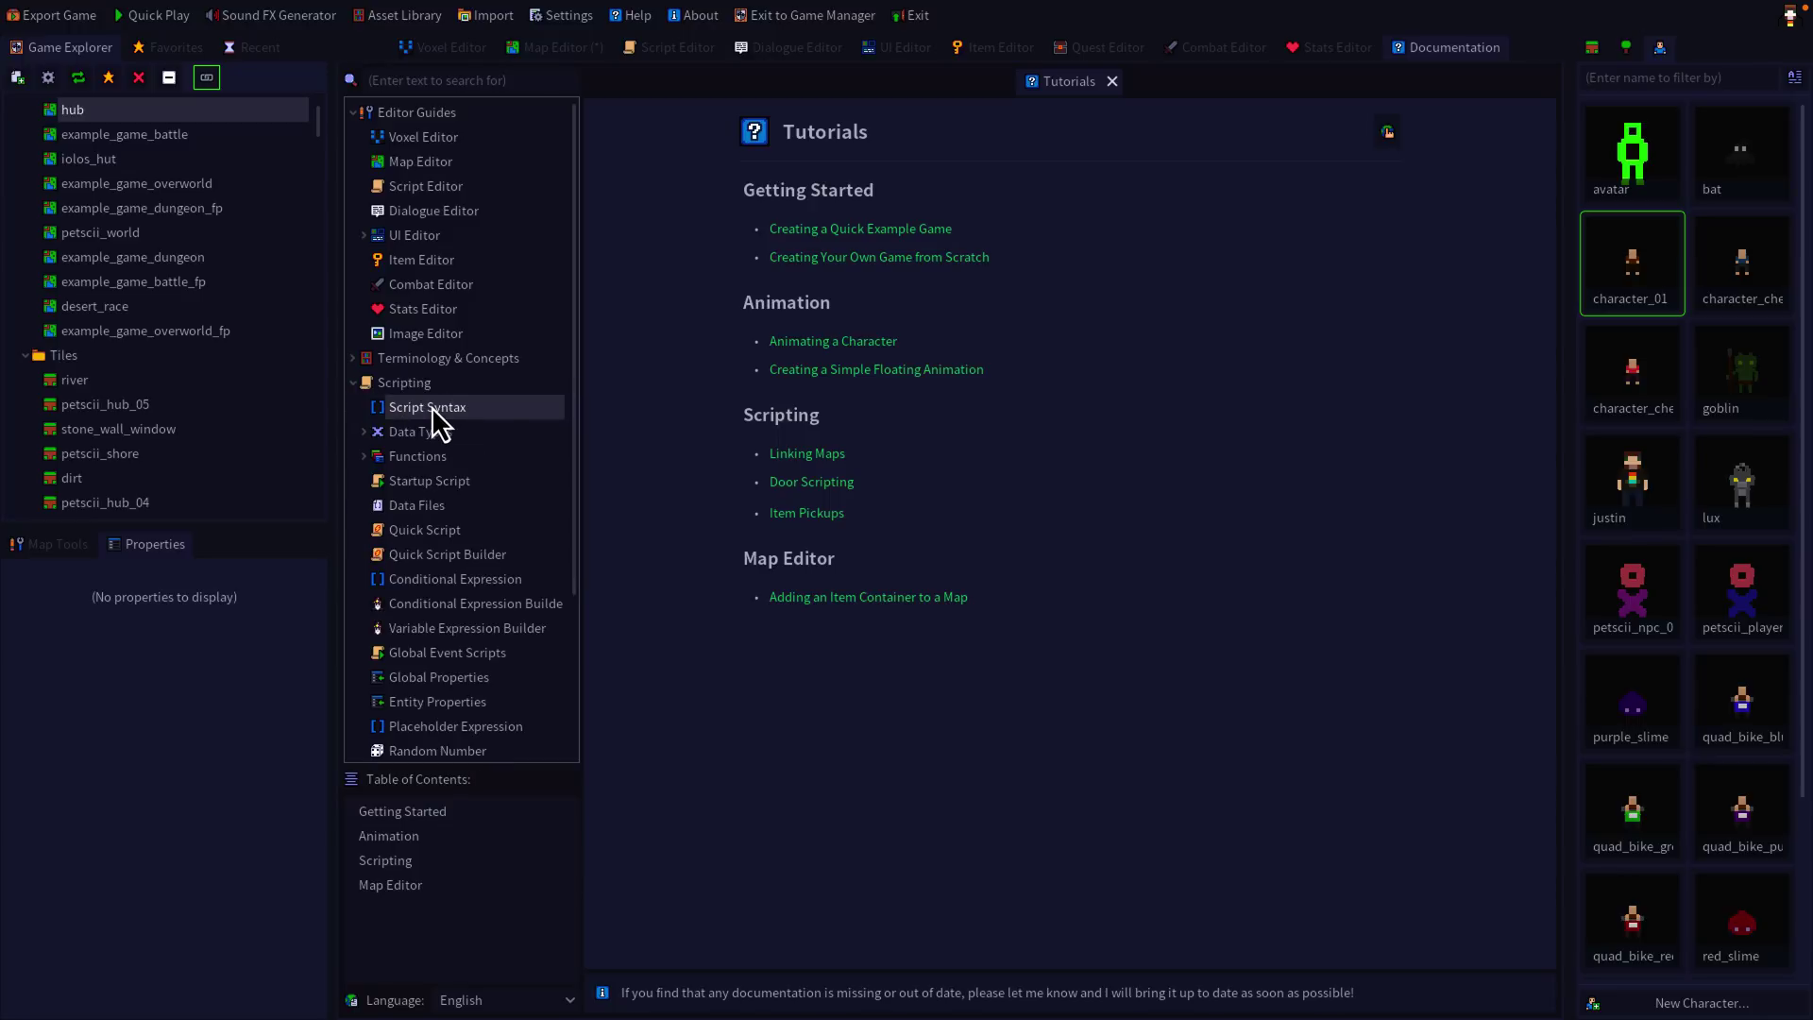
{"action": "left_click", "coordinate": [432, 409]}
{"action": "scroll", "coordinate": [1181, 393], "scroll_direction": "down", "scroll_amount": 15}
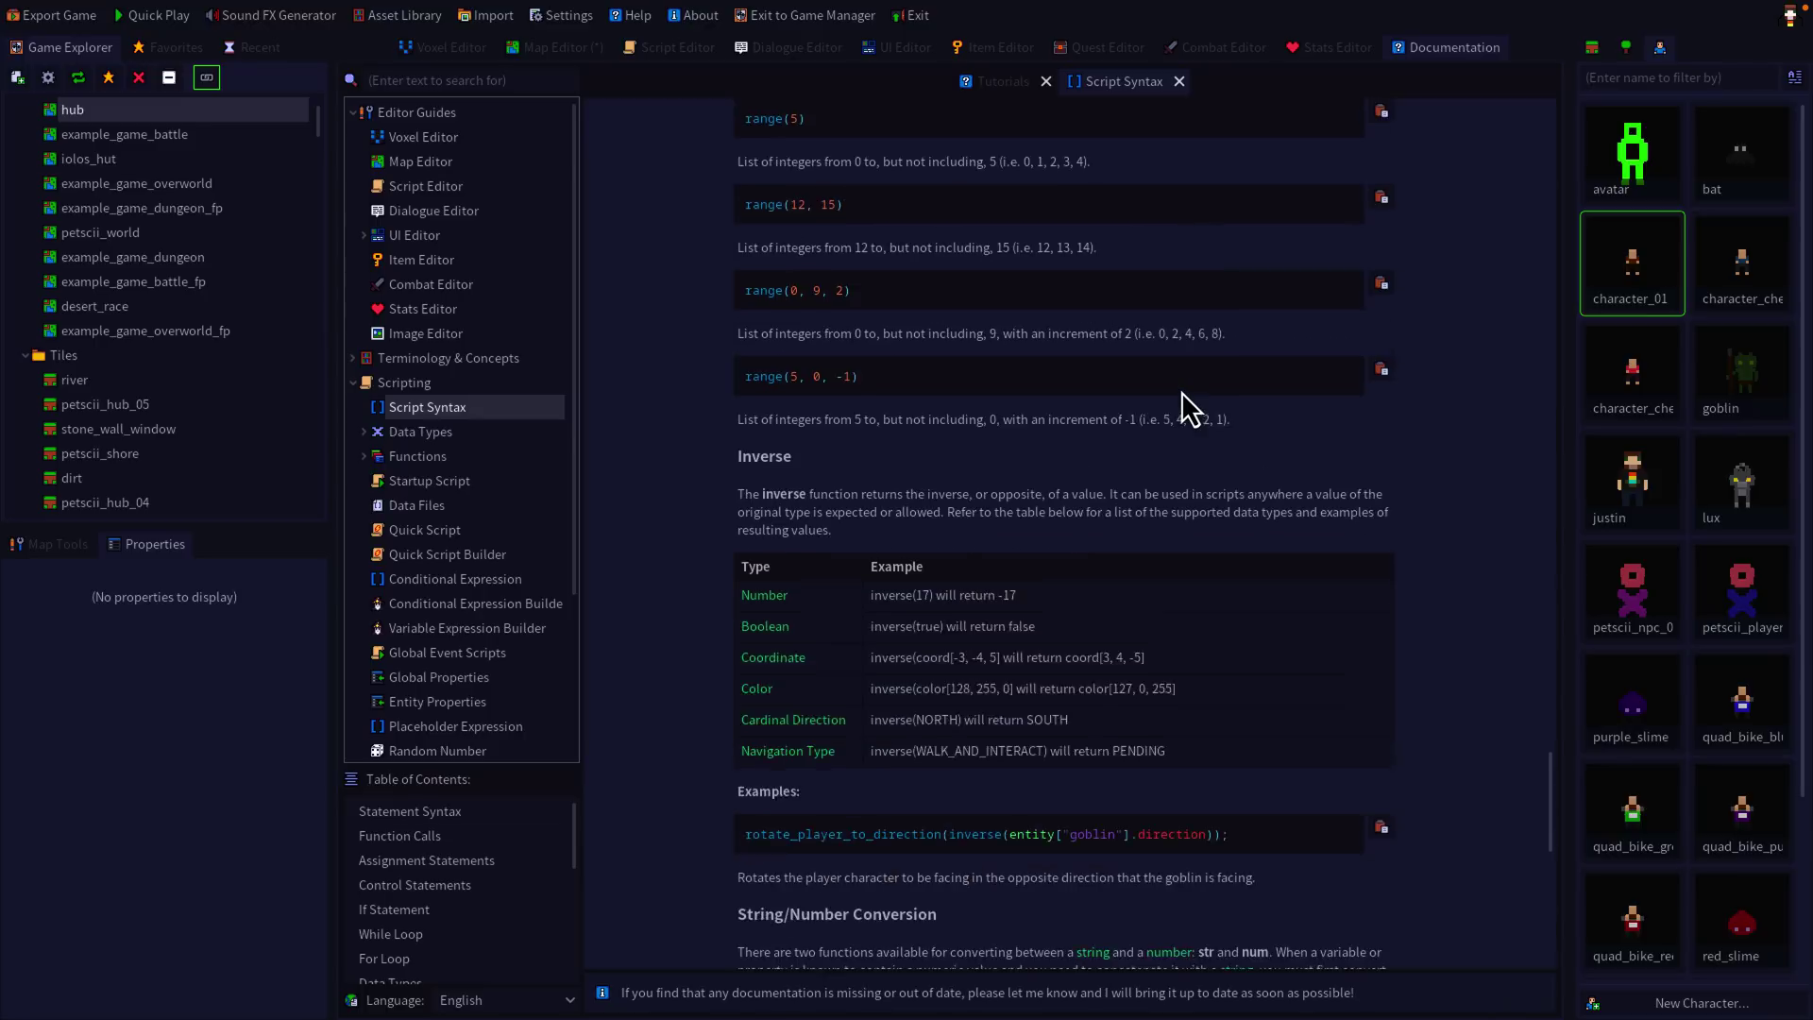
{"action": "scroll", "coordinate": [1182, 393], "scroll_direction": "up", "scroll_amount": 15}
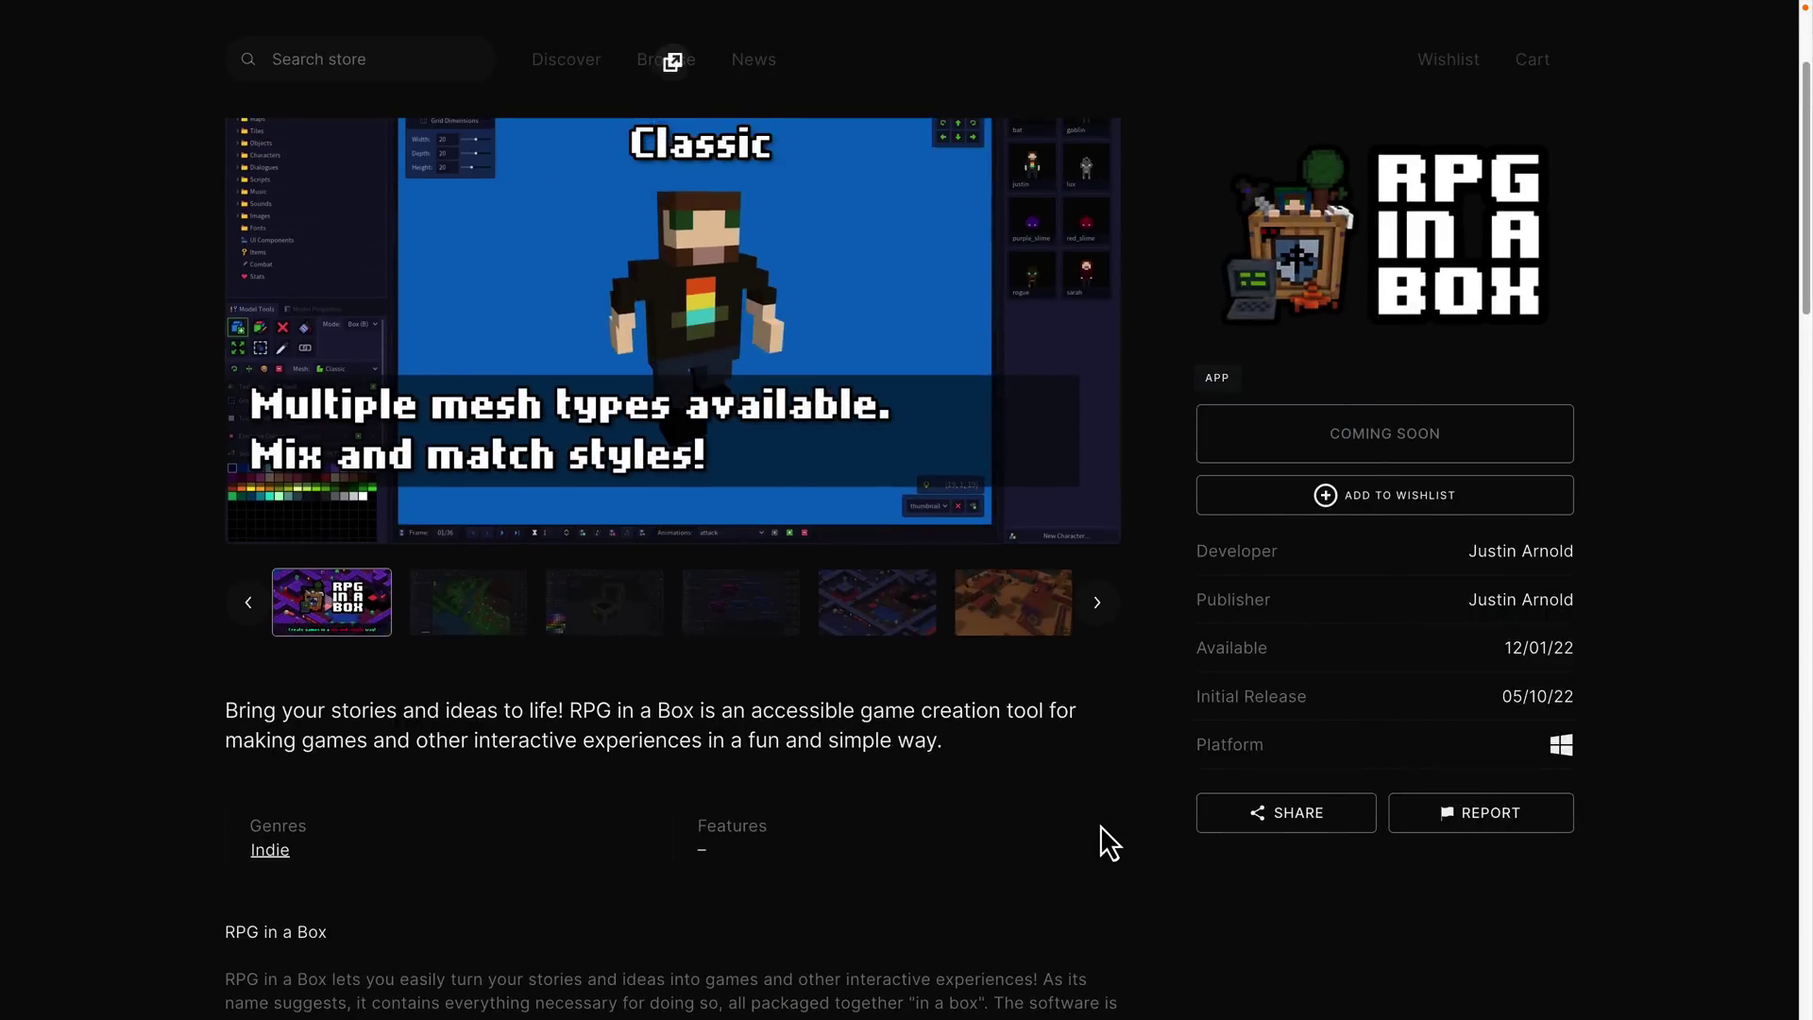
{"action": "scroll", "coordinate": [1110, 841], "scroll_direction": "up", "scroll_amount": 3}
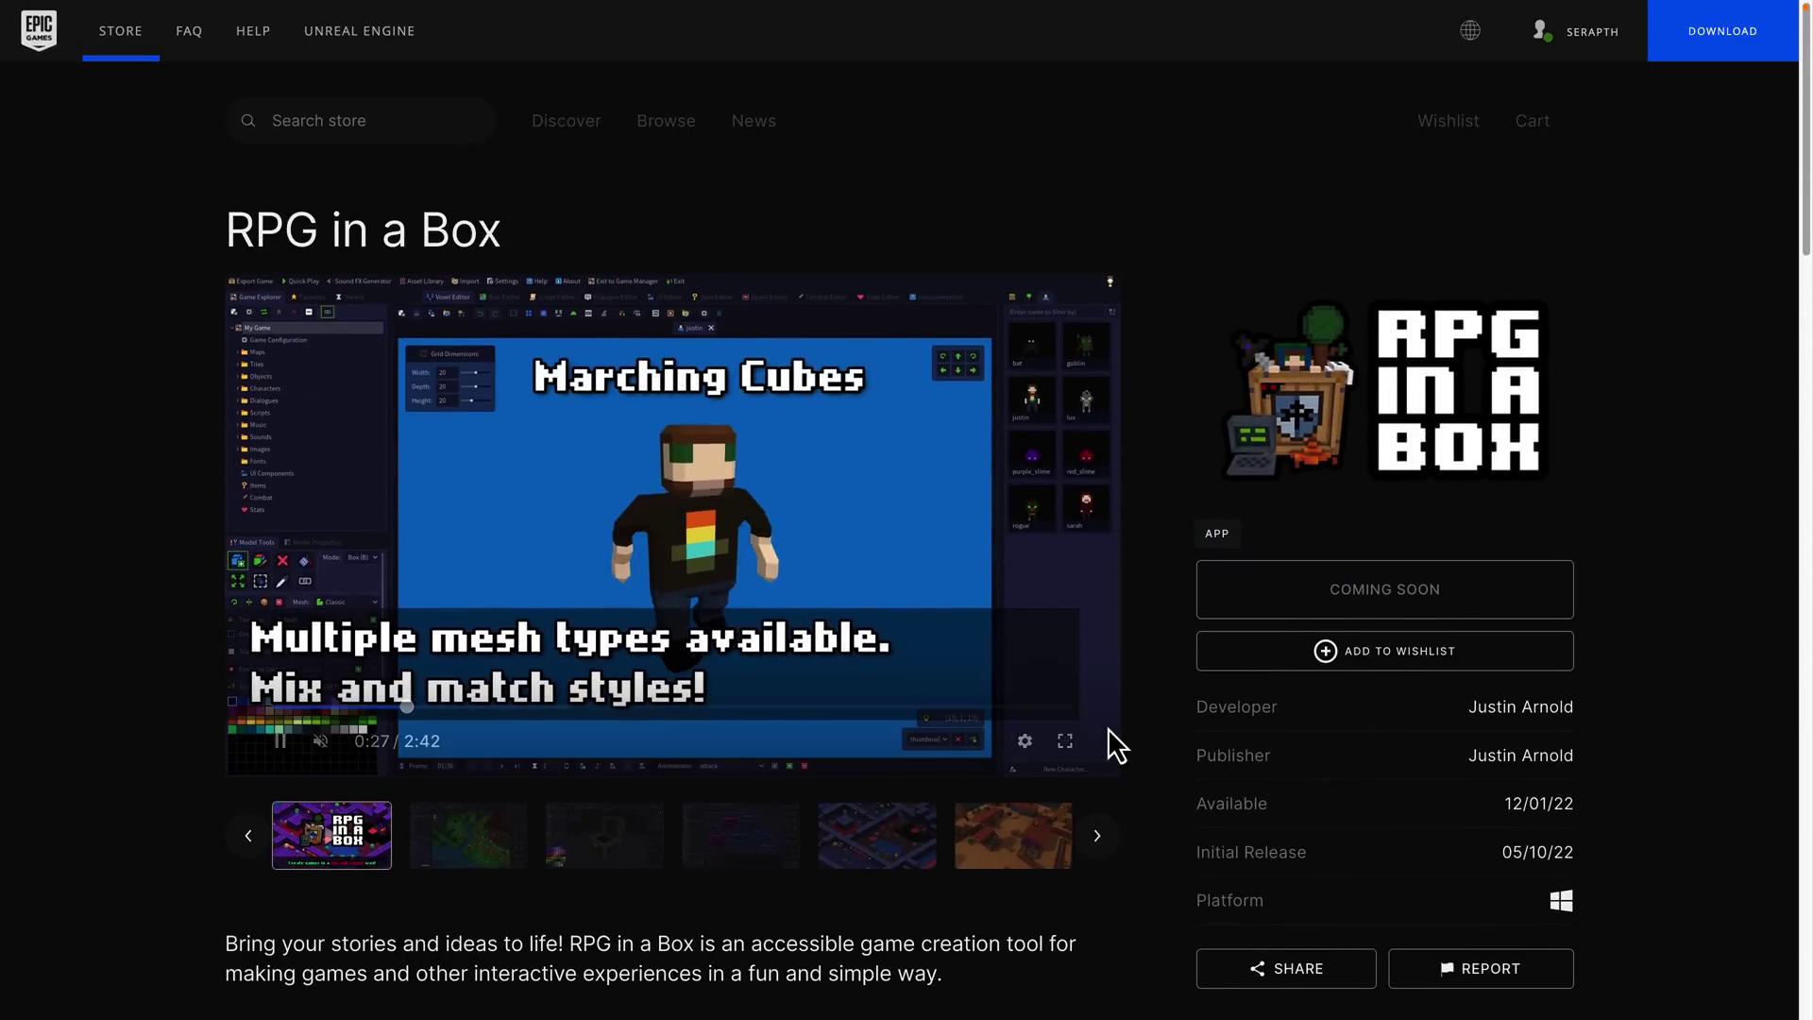